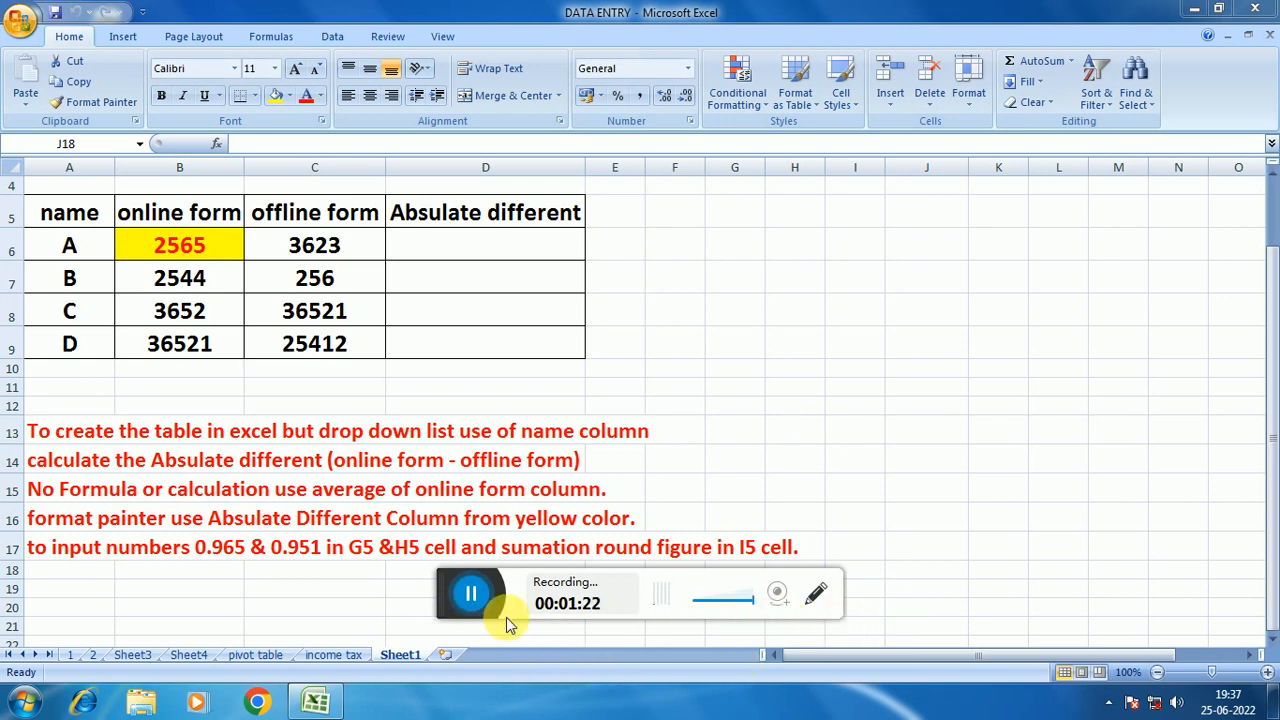
Step: Enlarge the worksheet view to 120%
left_click_drag(453, 585, 1155, 650)
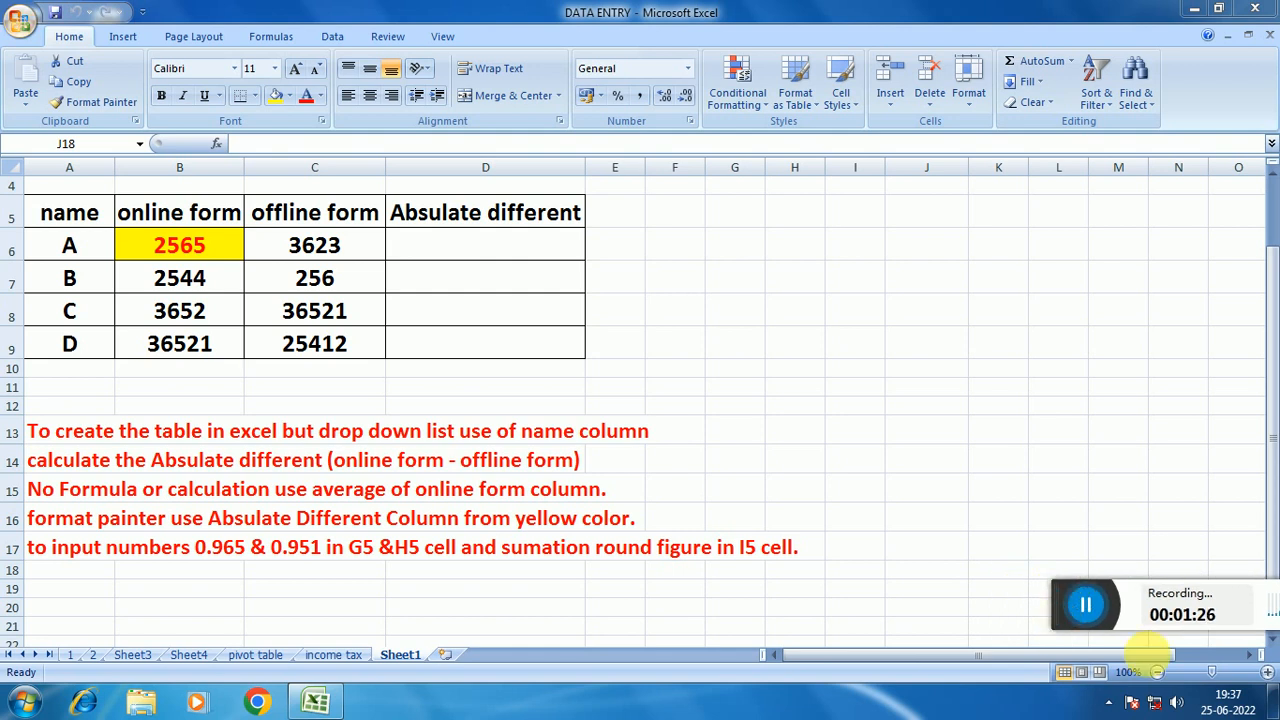
left_click(1268, 680)
left_click(1268, 676)
left_click(1268, 679)
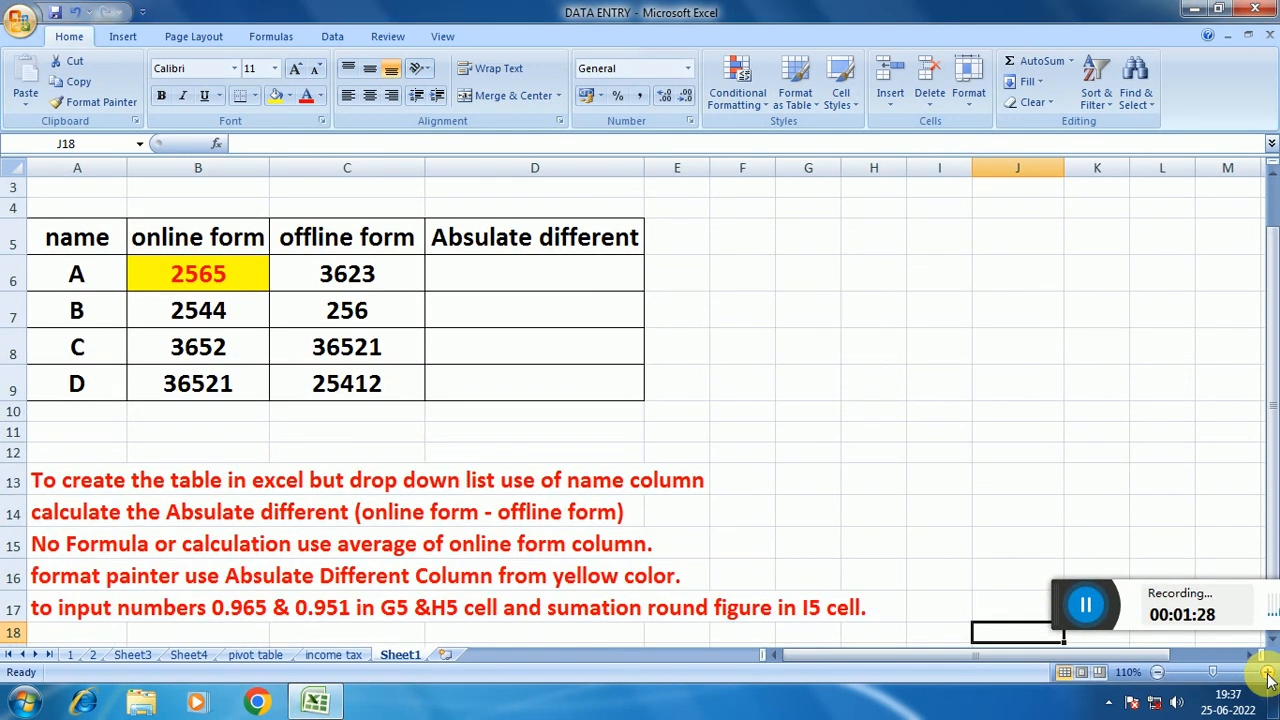
left_click(1268, 679)
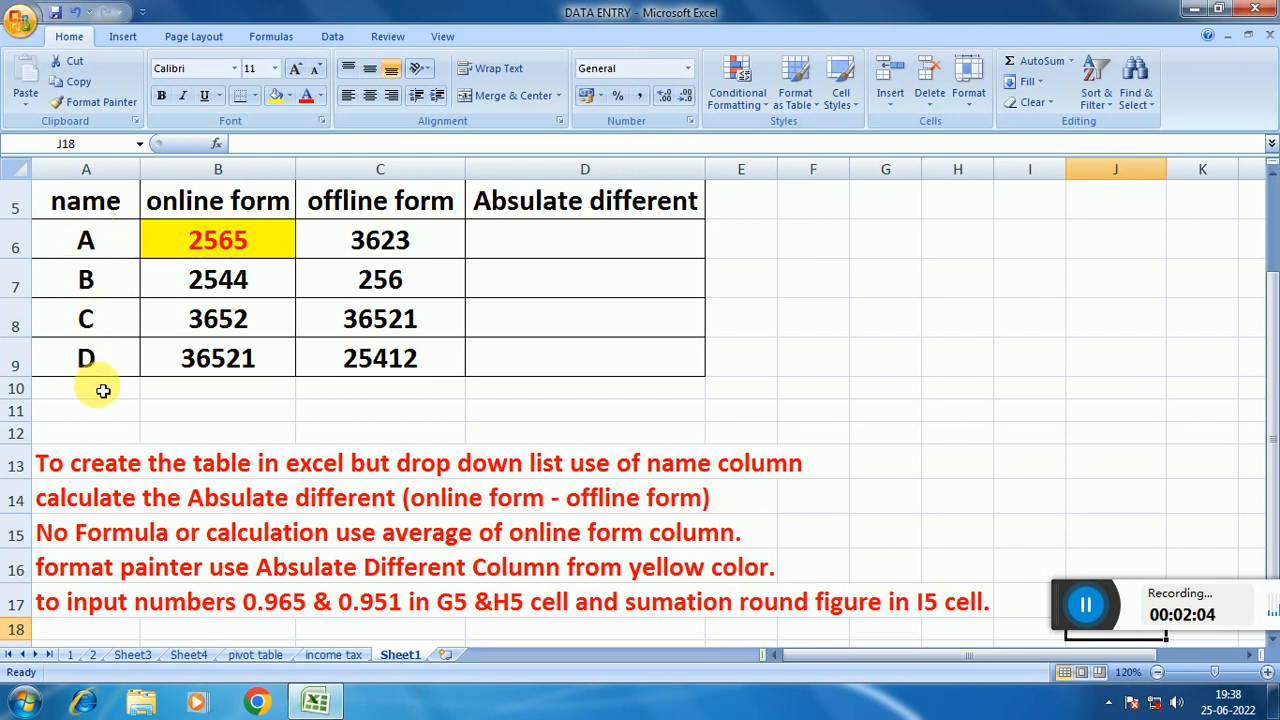
left_click(91, 278)
left_click(91, 318)
left_click(89, 360)
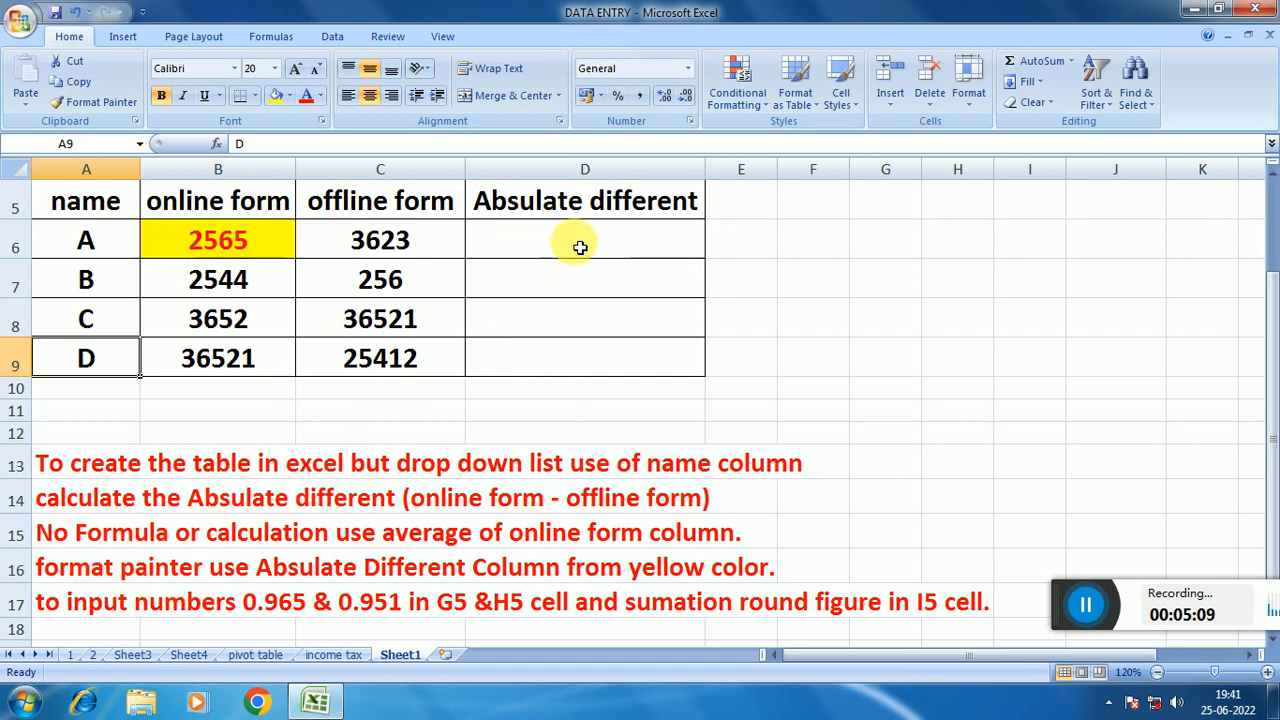
left_click_drag(580, 245, 580, 360)
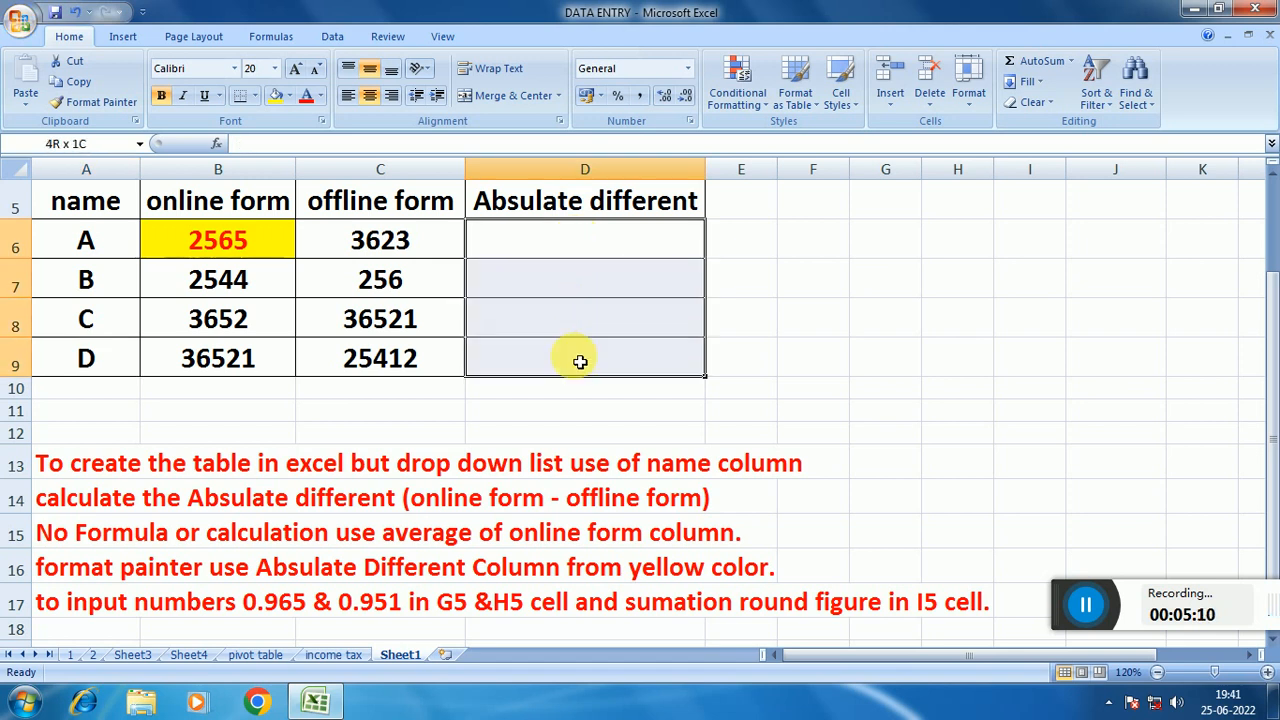
left_click(289, 97)
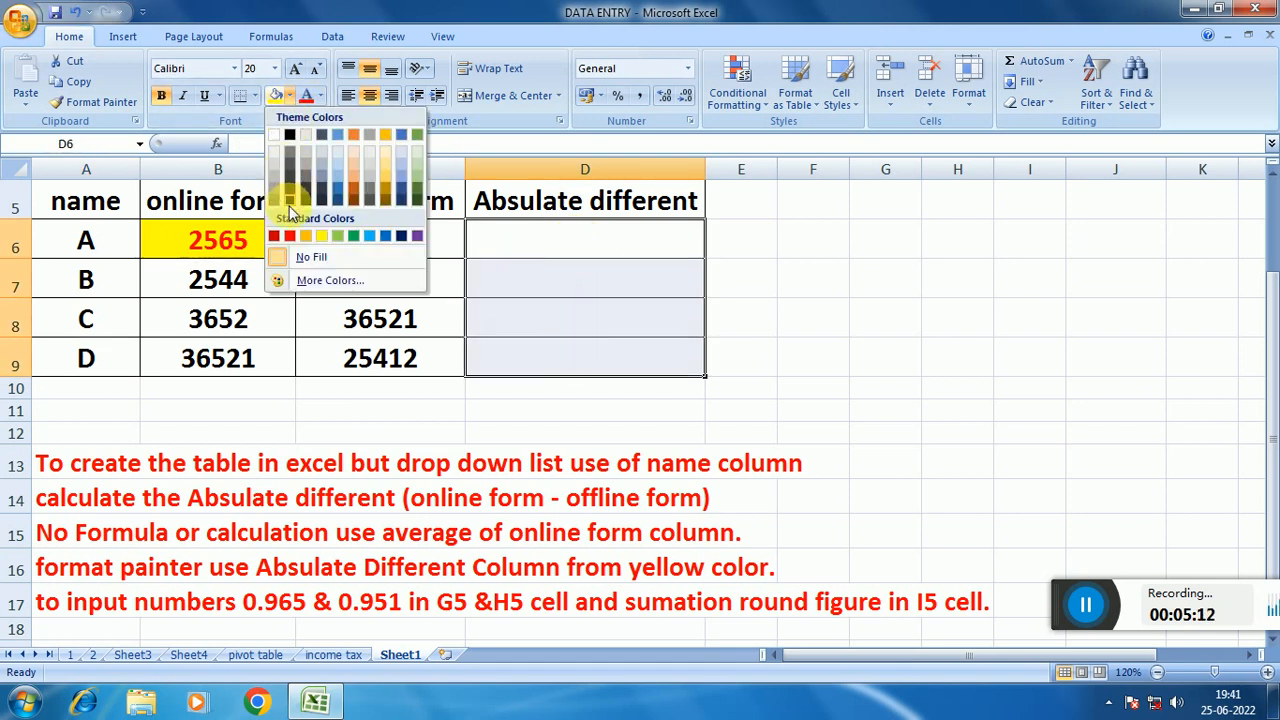
left_click(932, 292)
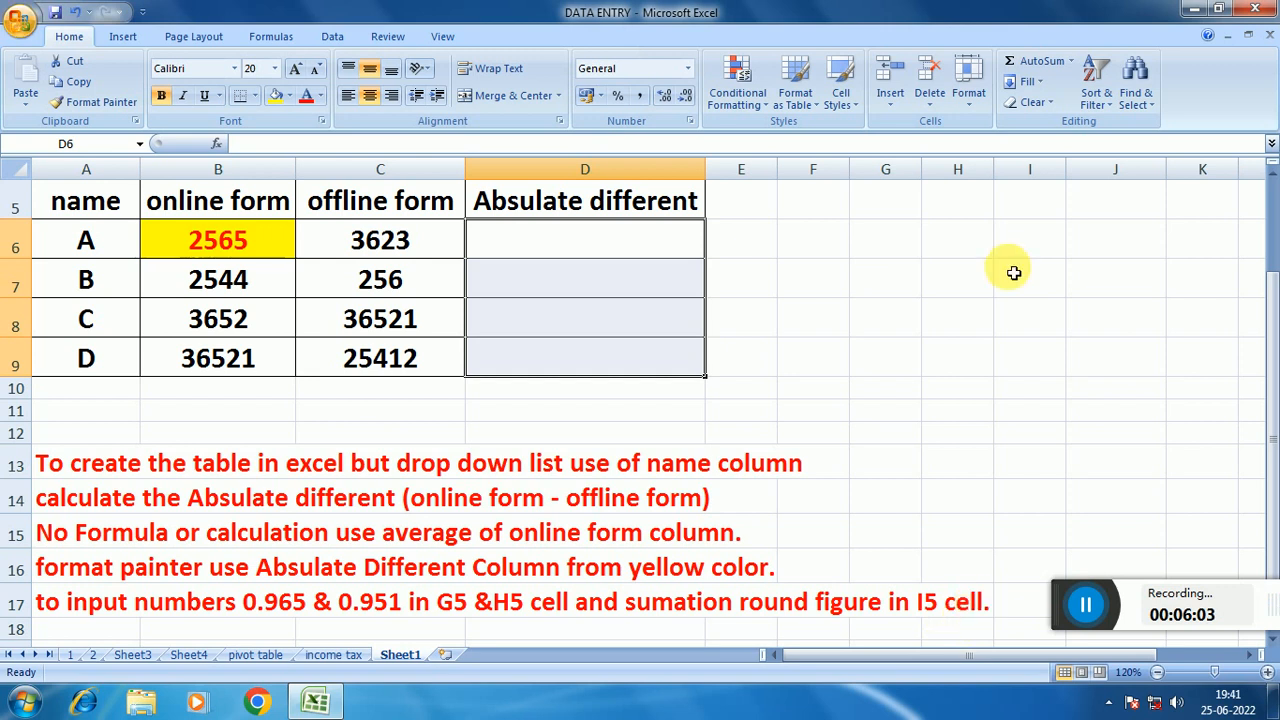
left_click(1047, 238)
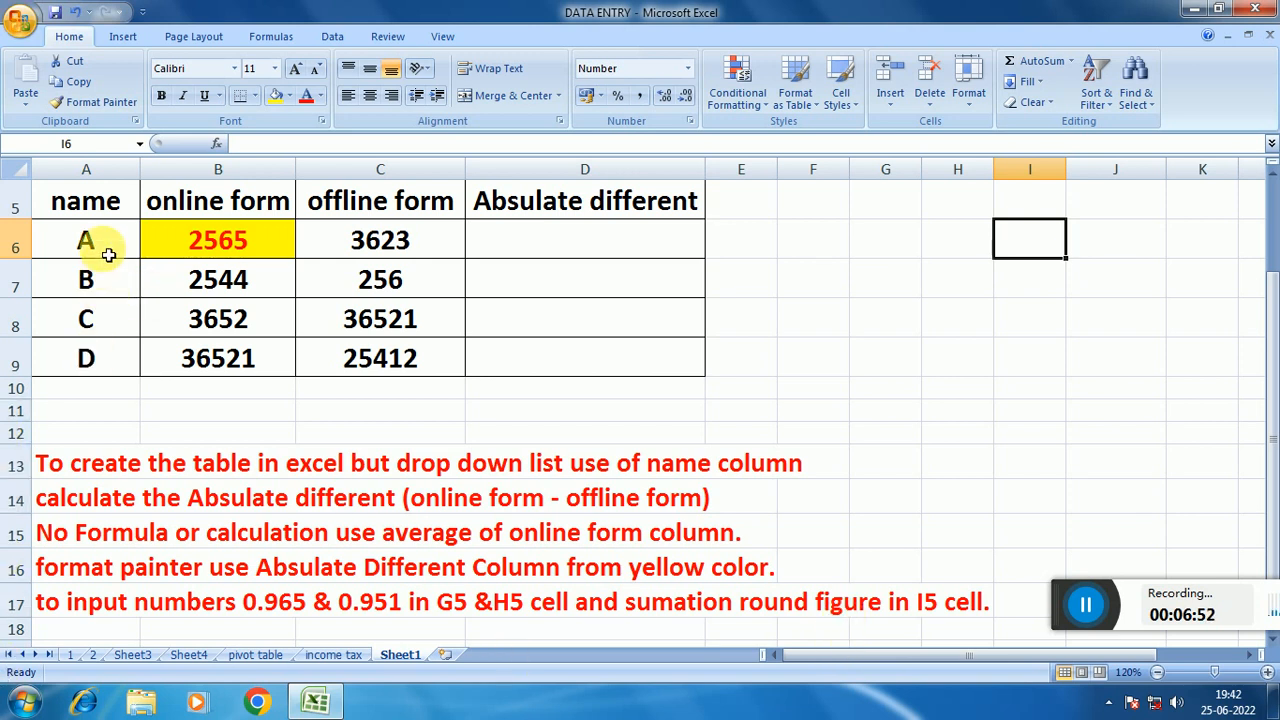
Step: Clear the existing entries in the name column, cells A6:A9
left_click_drag(108, 251, 95, 357)
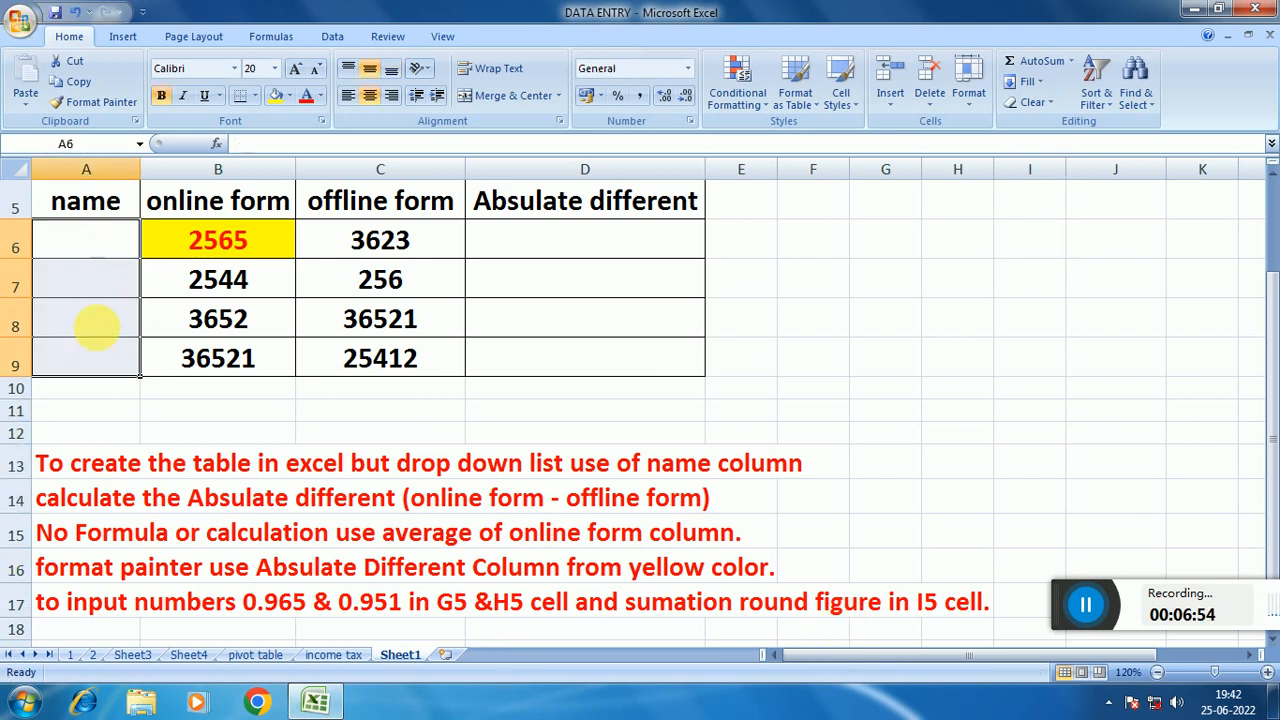
left_click(400, 322)
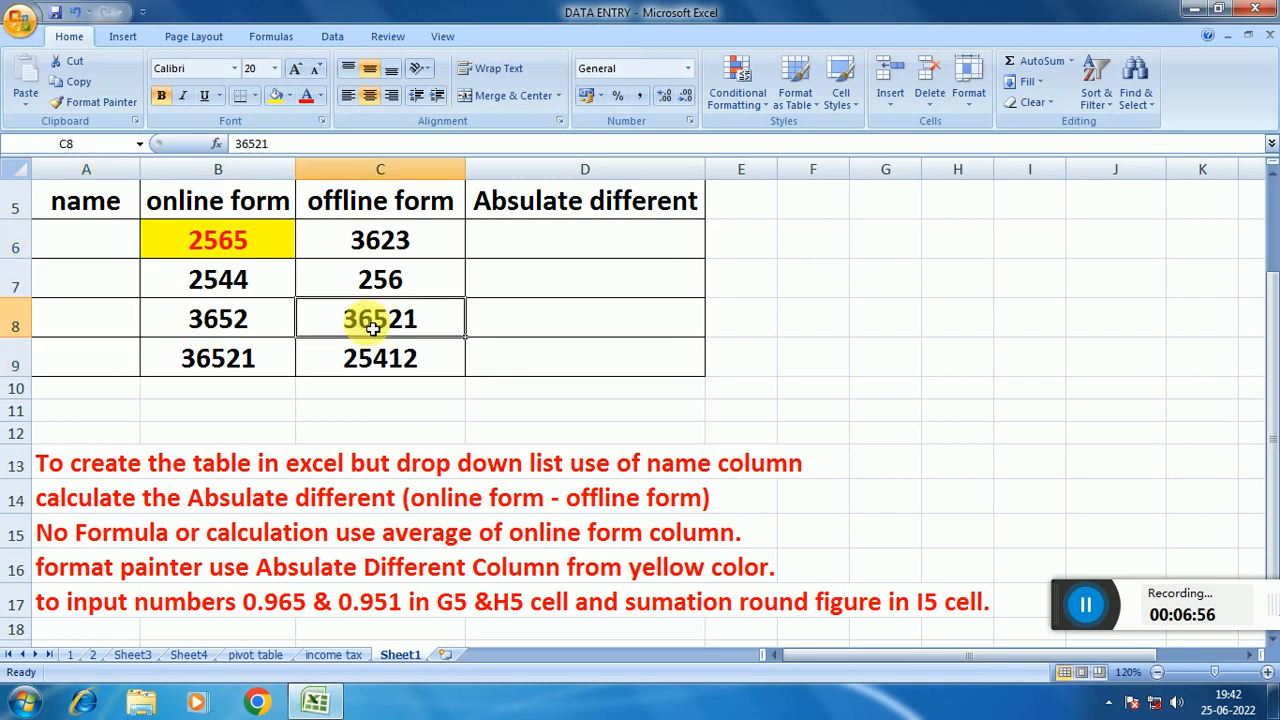
Step: Apply List data validation with the source A, B, C, D to the empty name cells A6:A9
left_click(90, 259)
left_click_drag(90, 259, 93, 364)
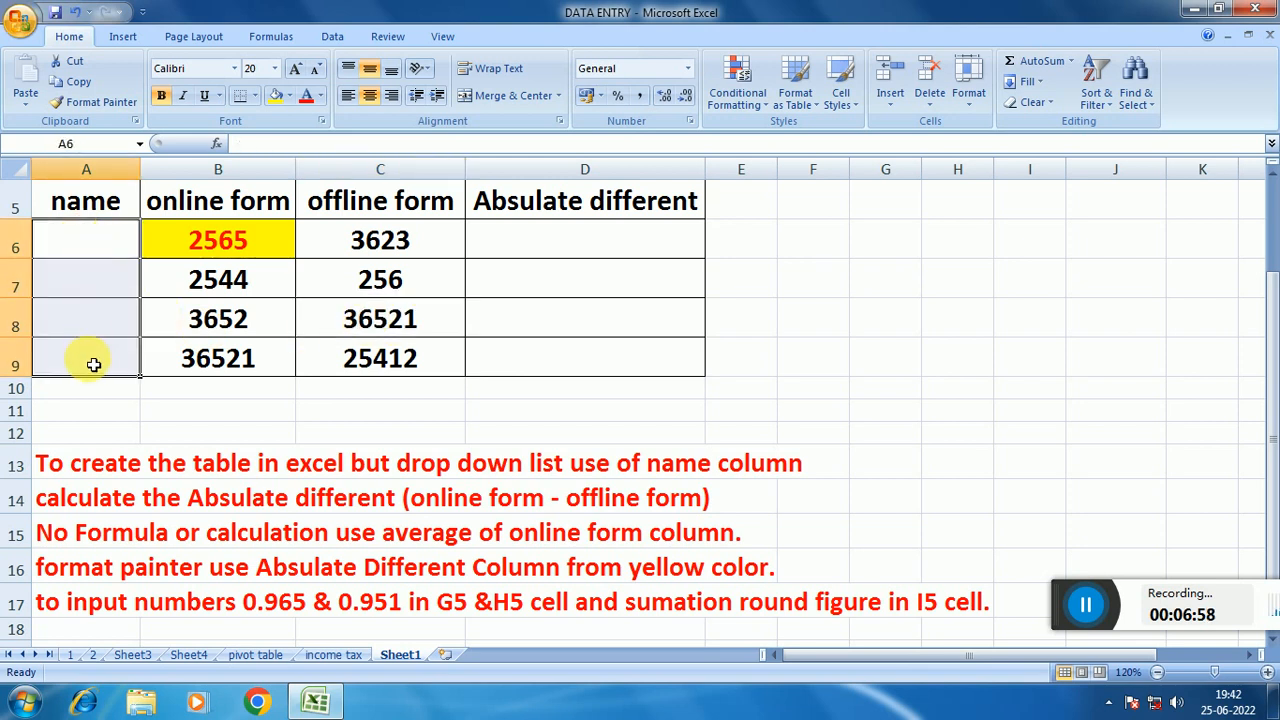
left_click(335, 38)
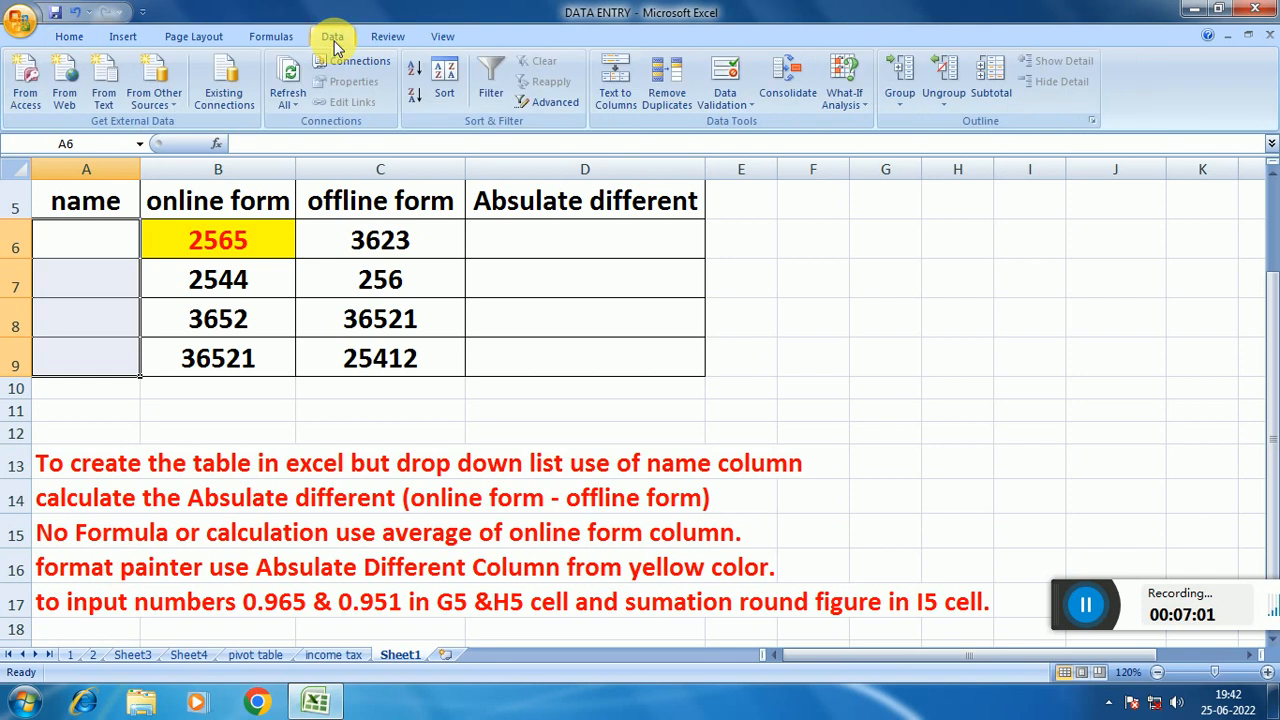
left_click(728, 99)
left_click(760, 127)
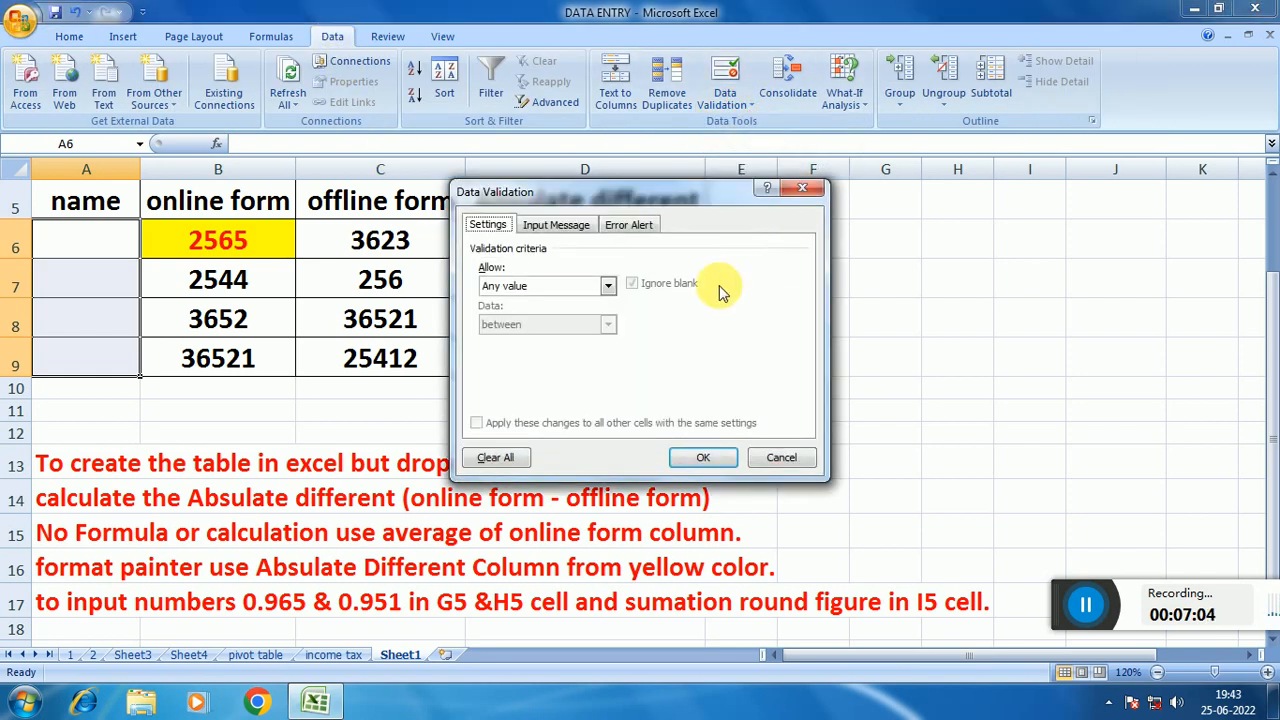
left_click(609, 283)
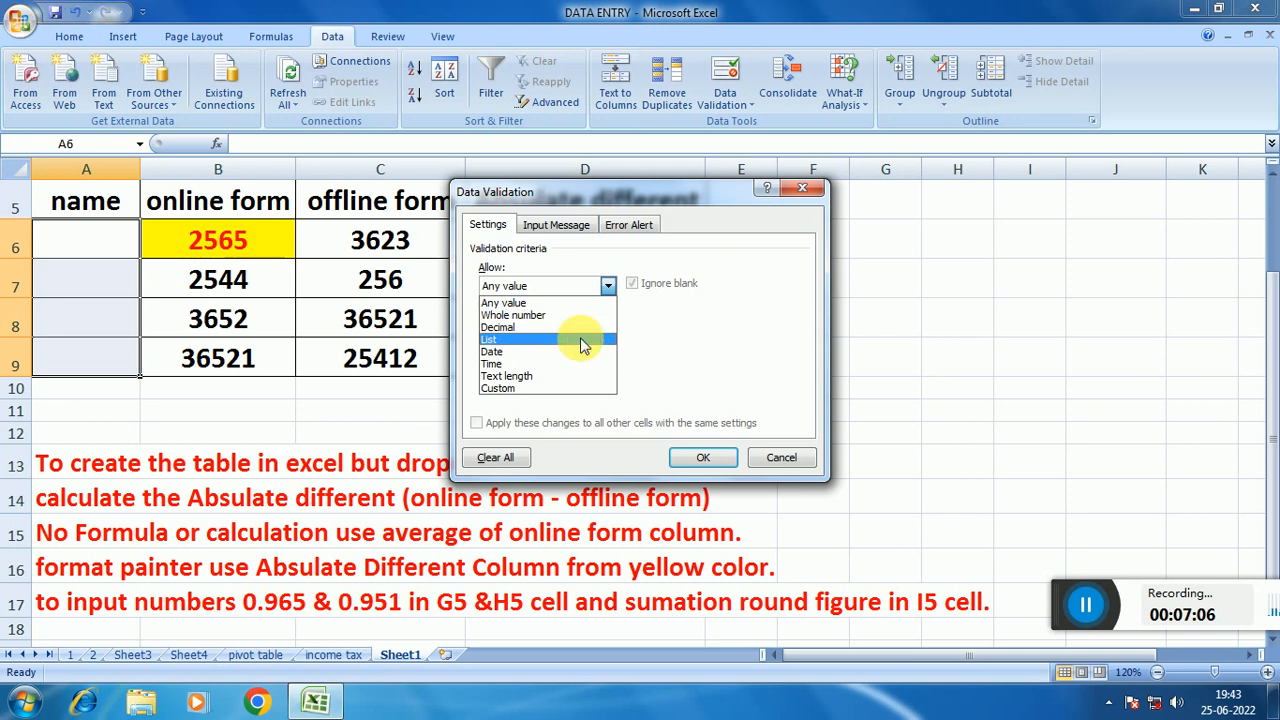
left_click(590, 338)
left_click_drag(648, 197, 858, 198)
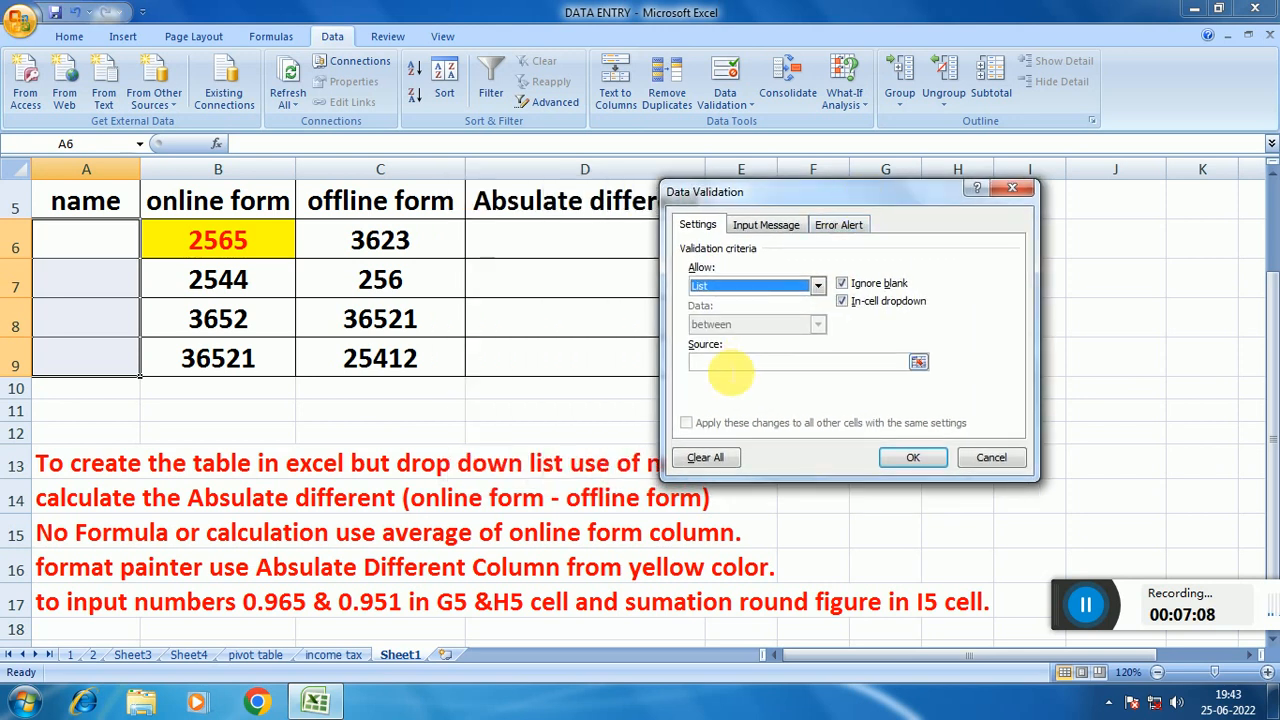
left_click(729, 368)
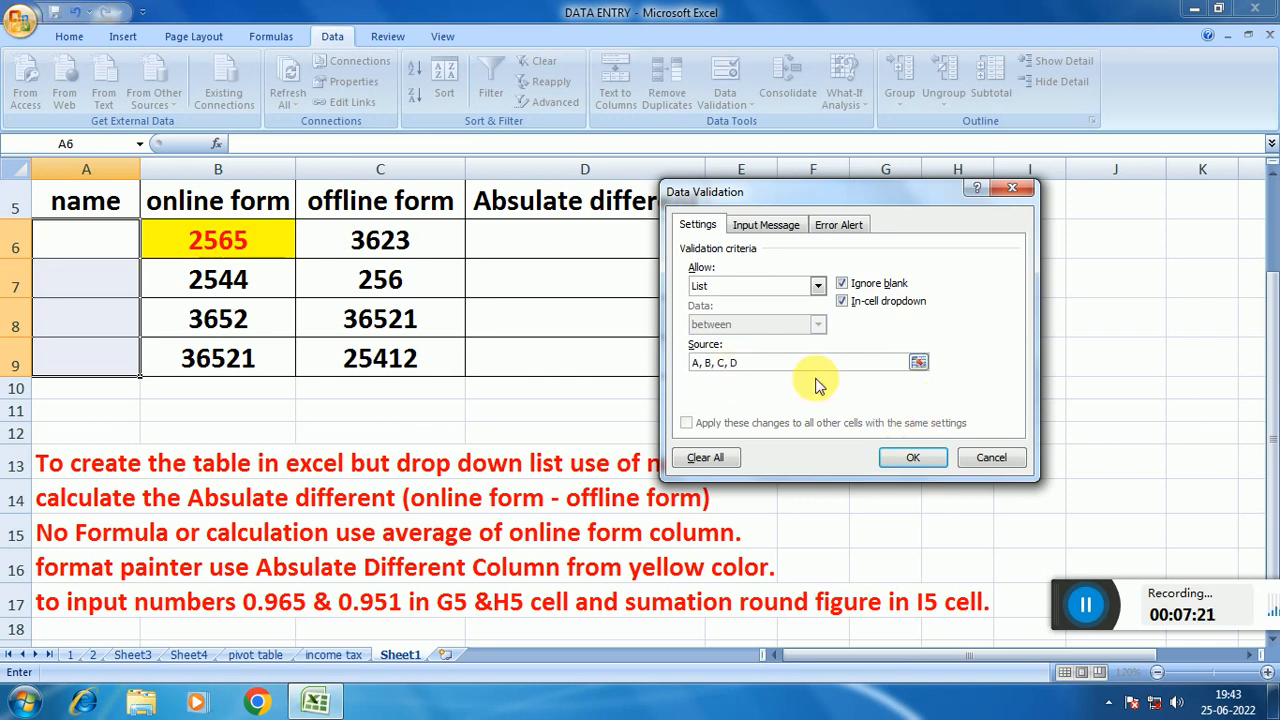
left_click(910, 462)
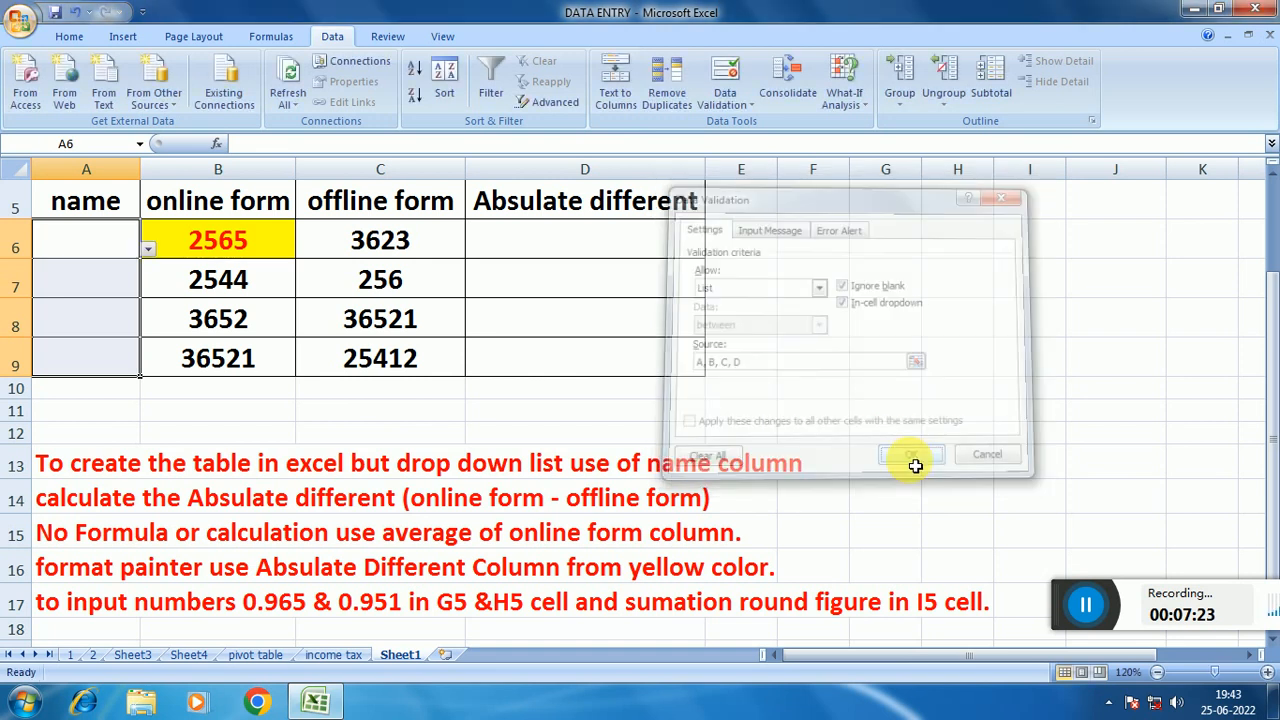
Step: Fill A6 to A9 with A, B, C and D by choosing each entry from the cell's drop-down list
left_click(148, 248)
left_click(125, 266)
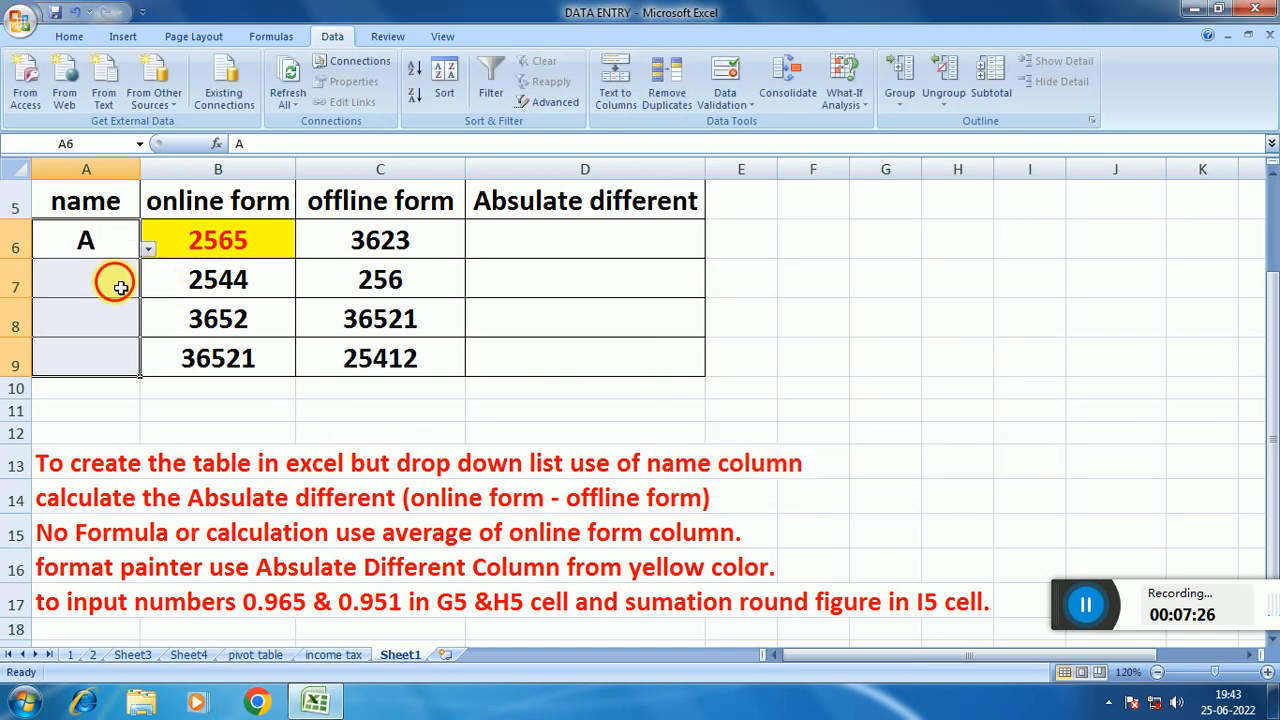
left_click(120, 287)
left_click(148, 288)
left_click(140, 318)
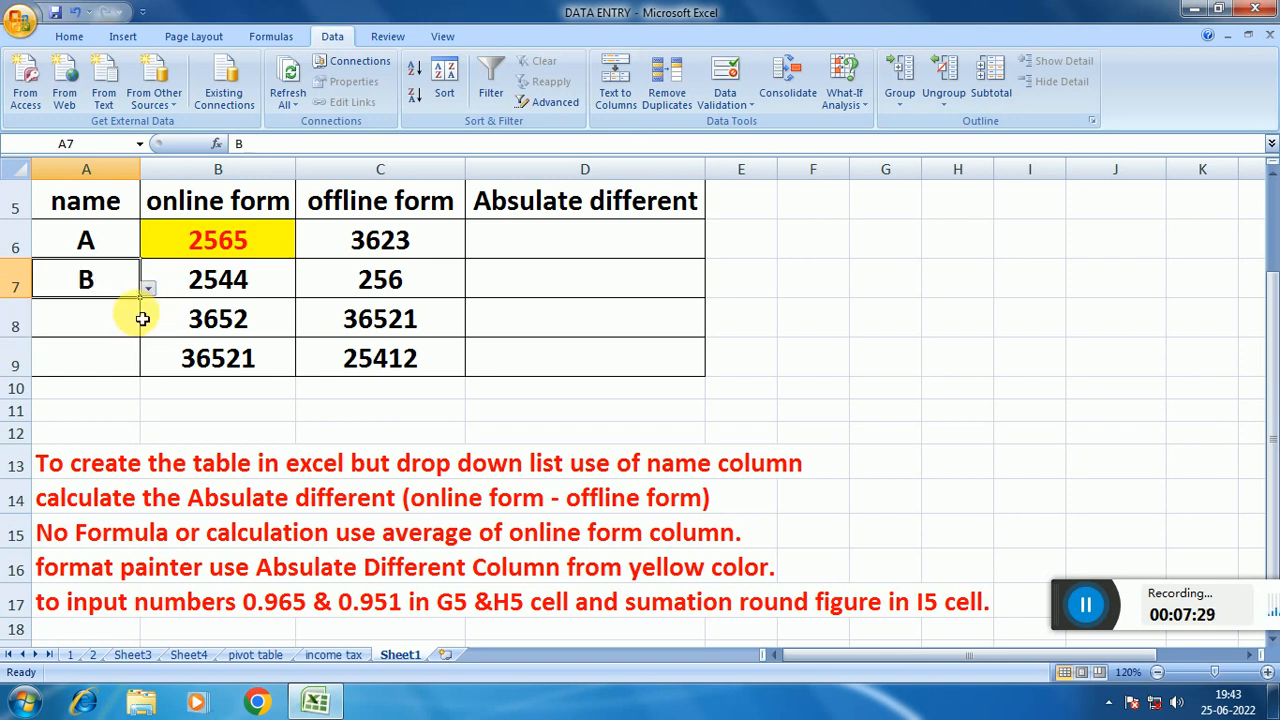
left_click(135, 333)
left_click(150, 330)
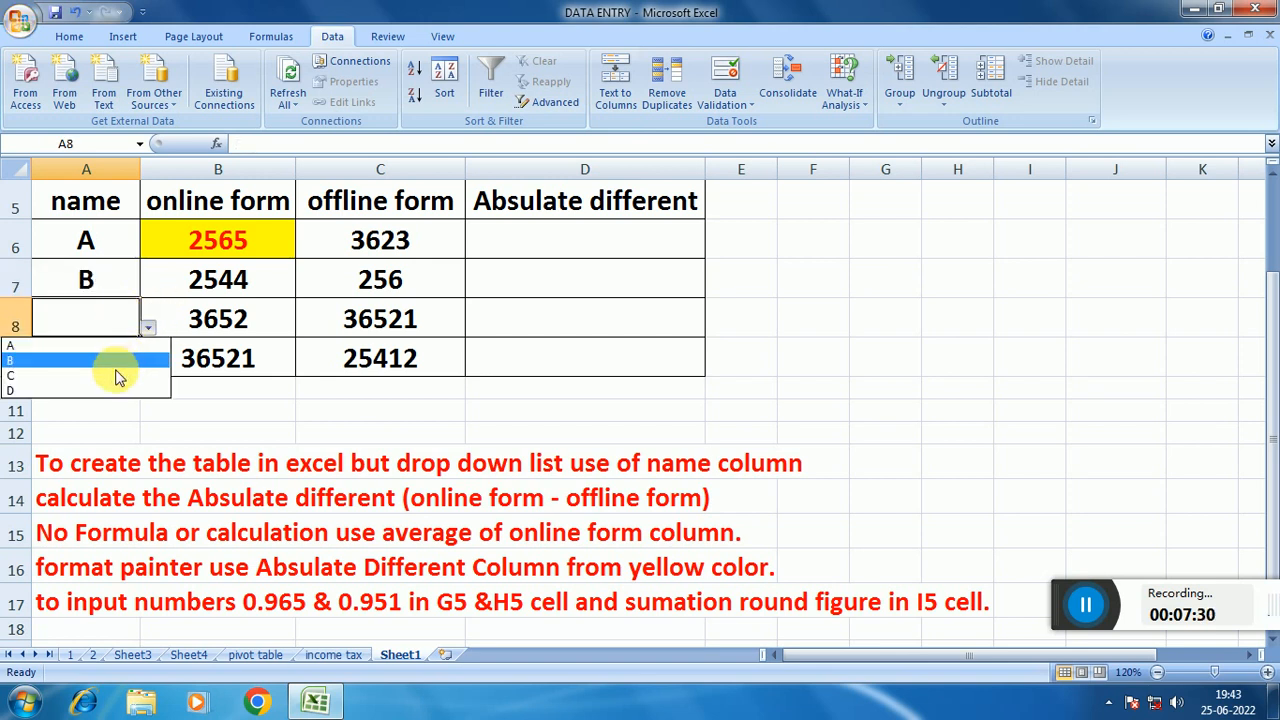
left_click(114, 372)
left_click(126, 371)
left_click(148, 367)
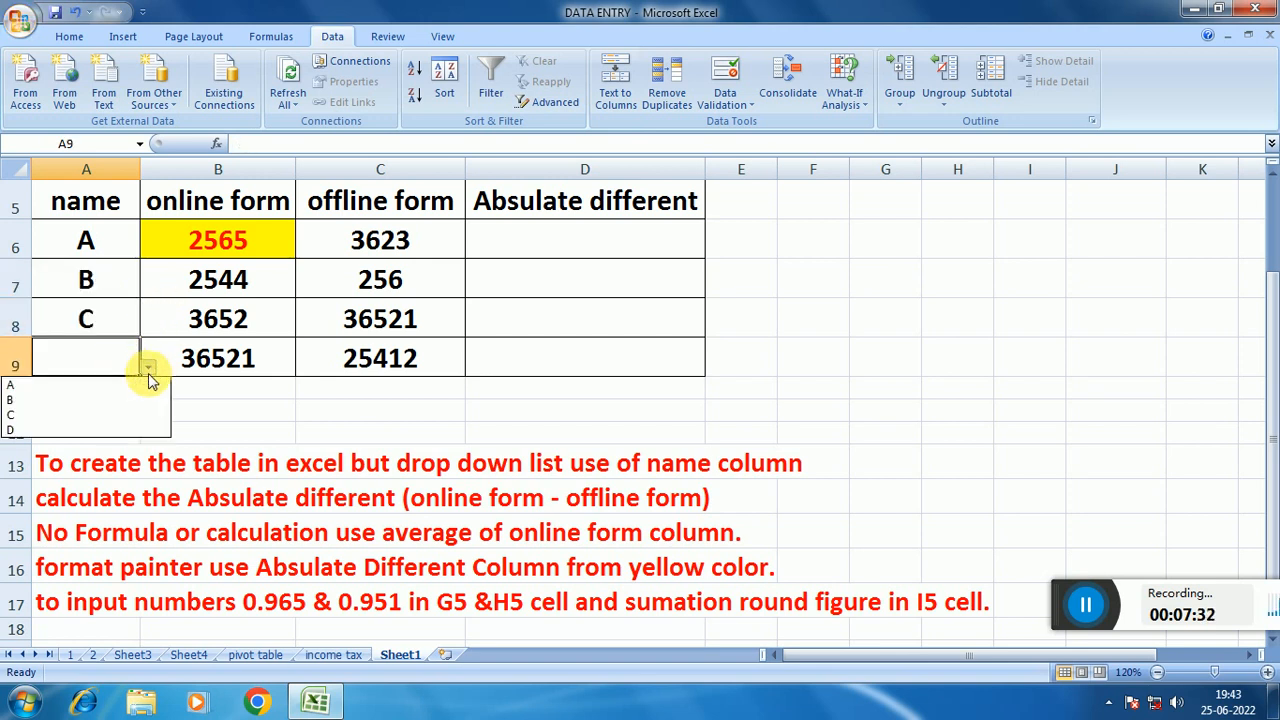
left_click(123, 428)
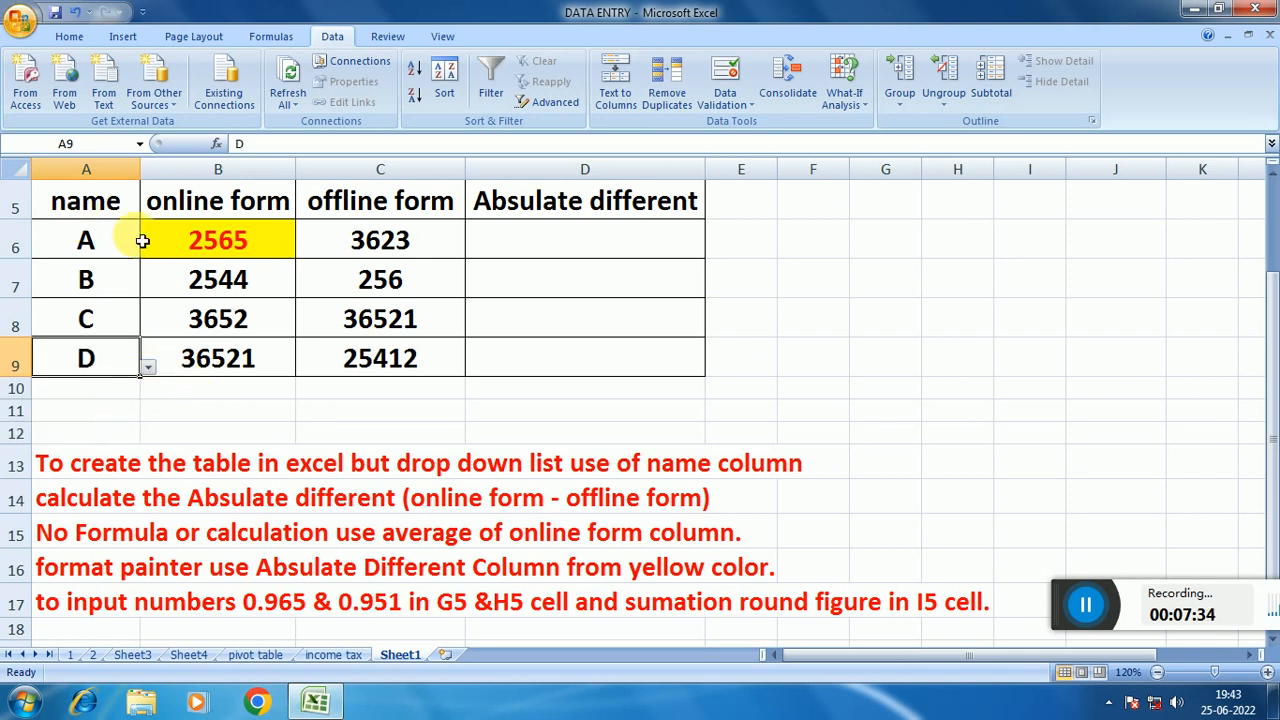
left_click(198, 424)
left_click(108, 245)
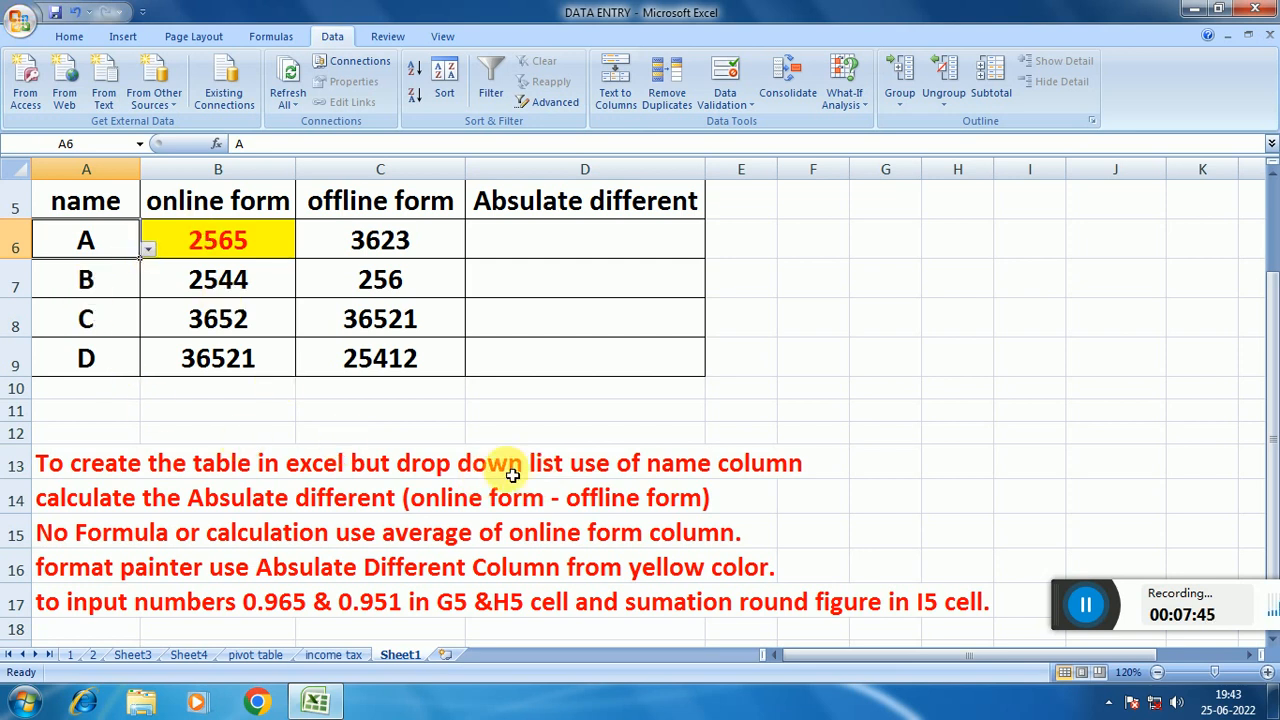
left_click(814, 510)
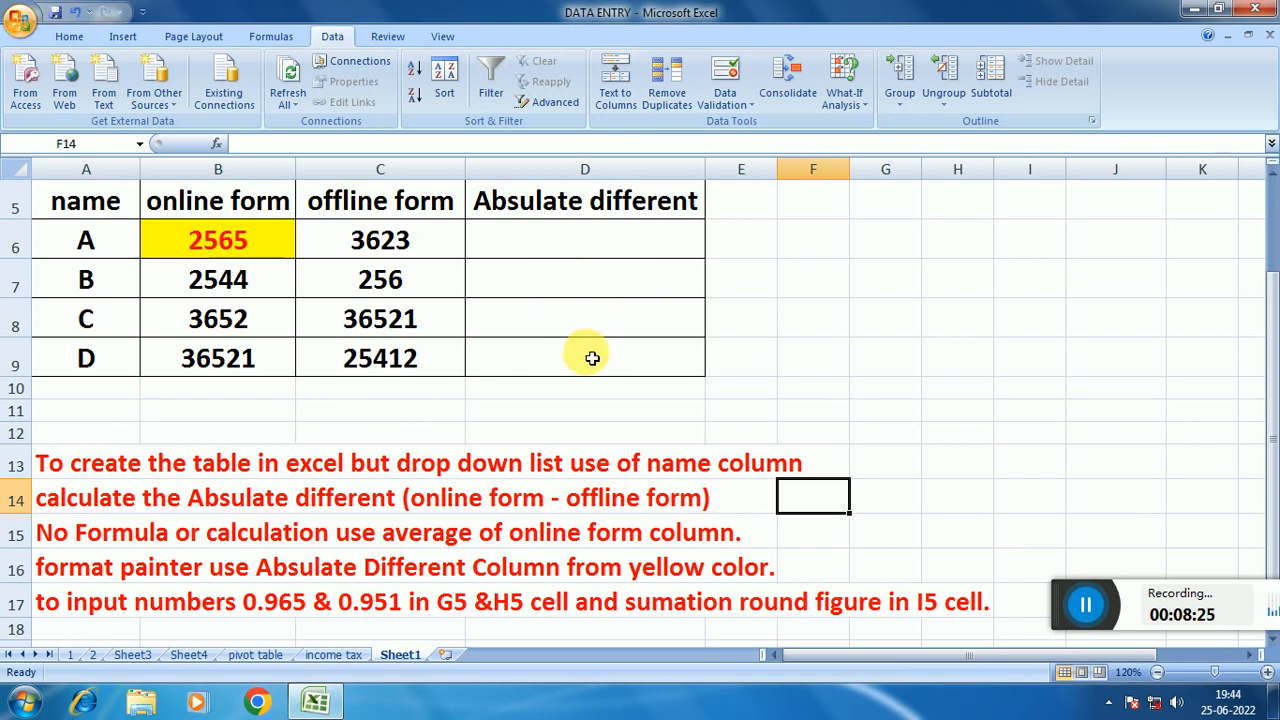
Step: Enter =ABS(B6-C6) in D6 and copy the formula down the Absulate different column to D9
left_click(541, 251)
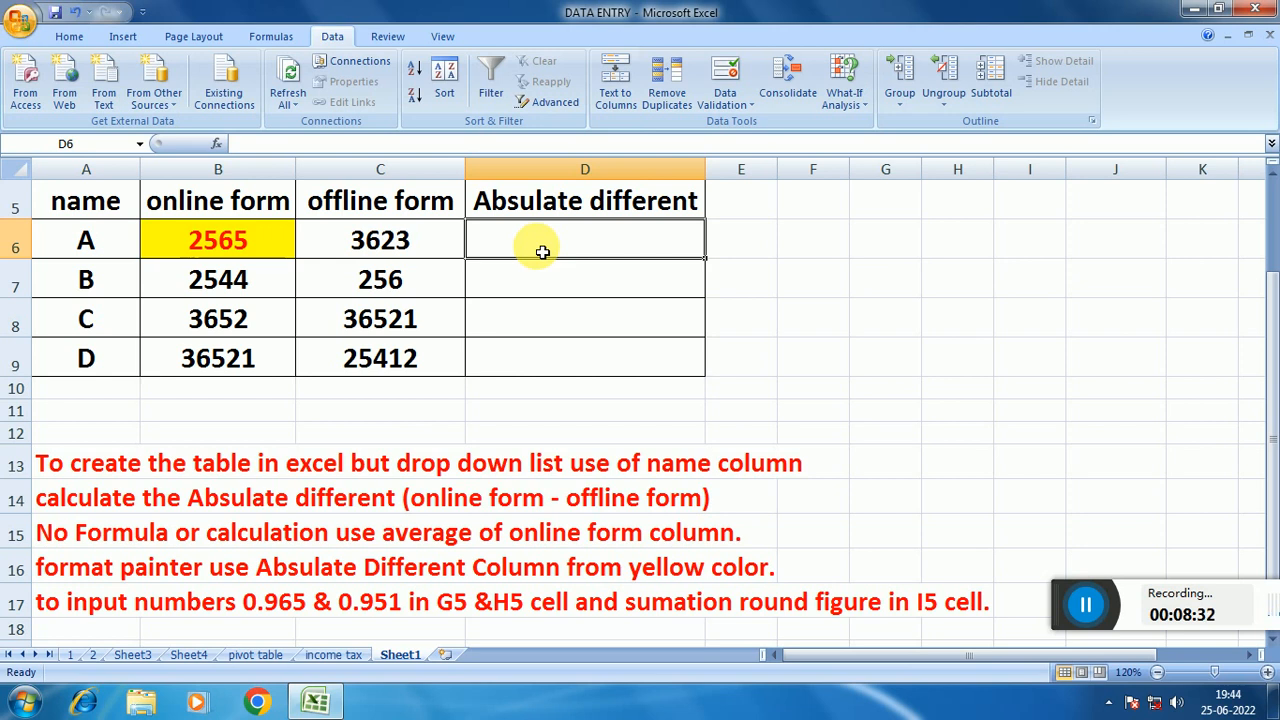
type("=")
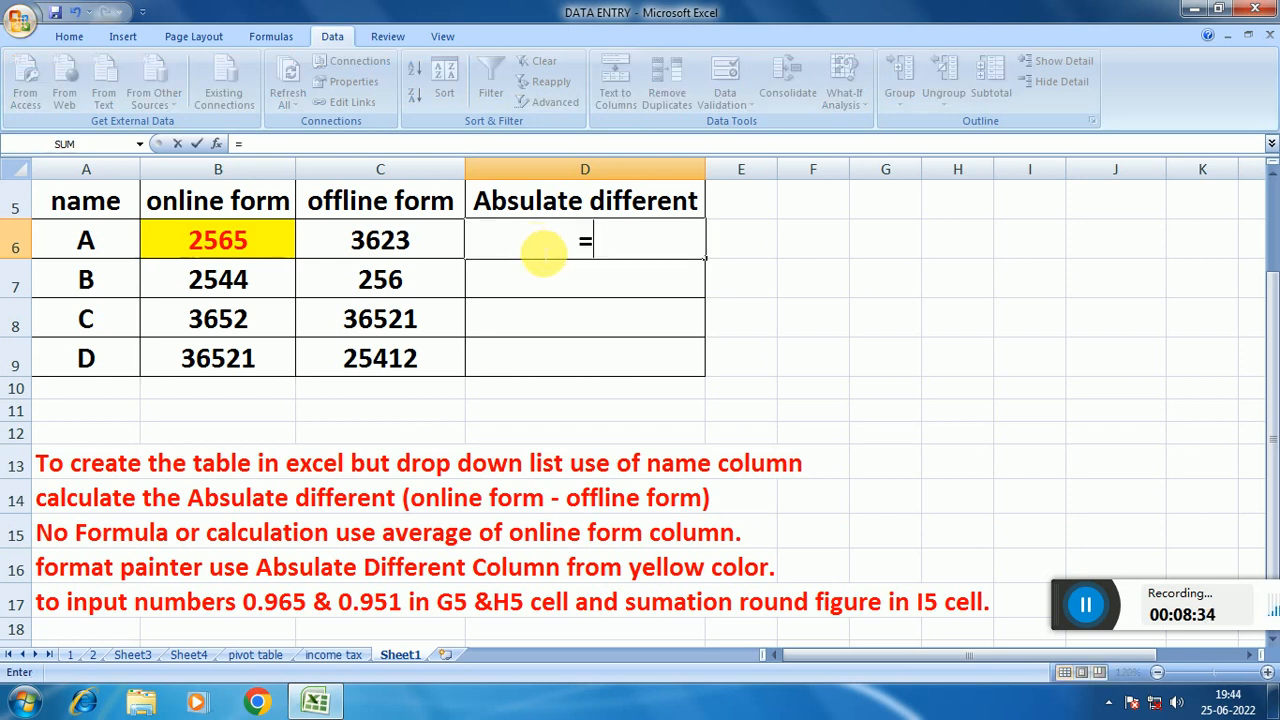
type("ABS")
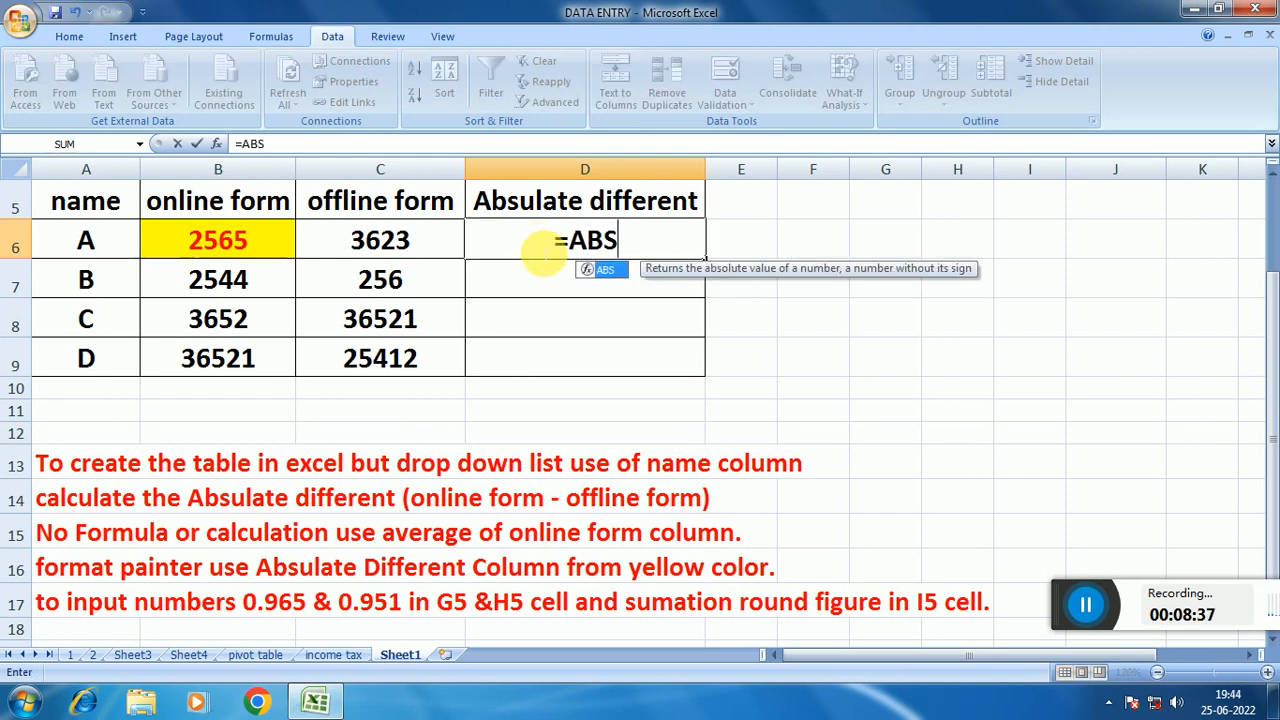
type("(")
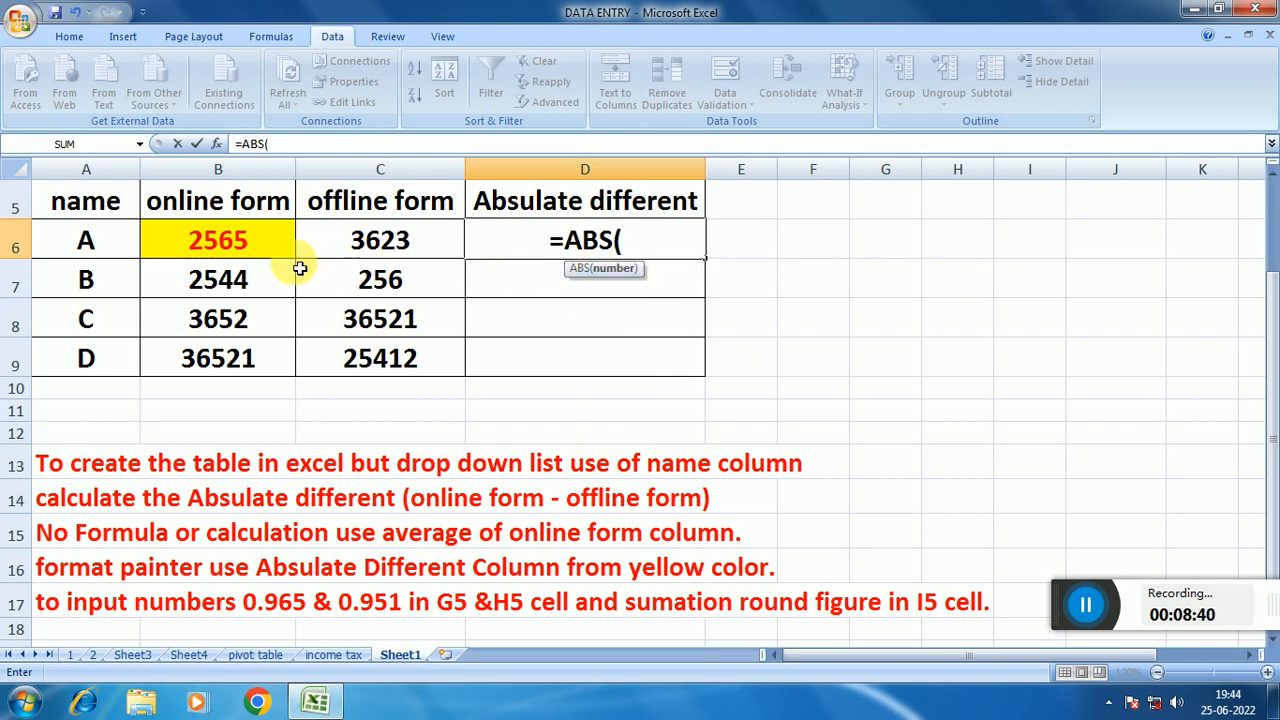
left_click(253, 255)
type("-")
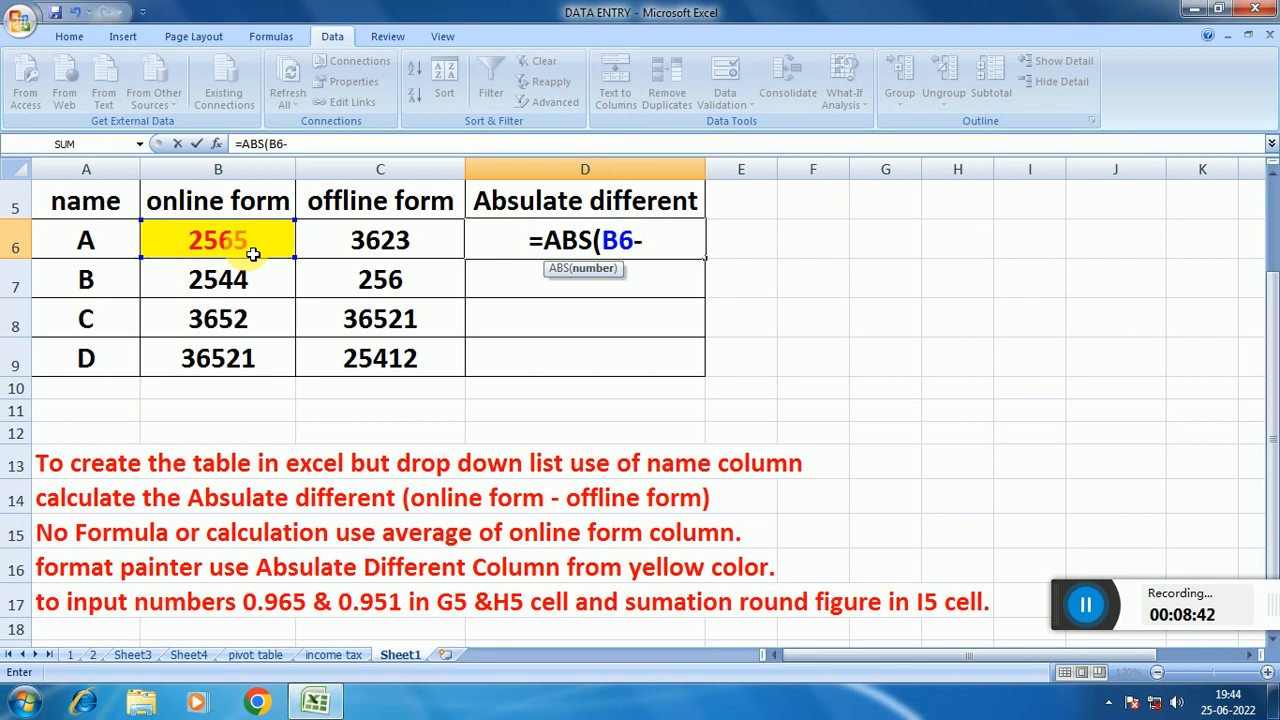
left_click(362, 250)
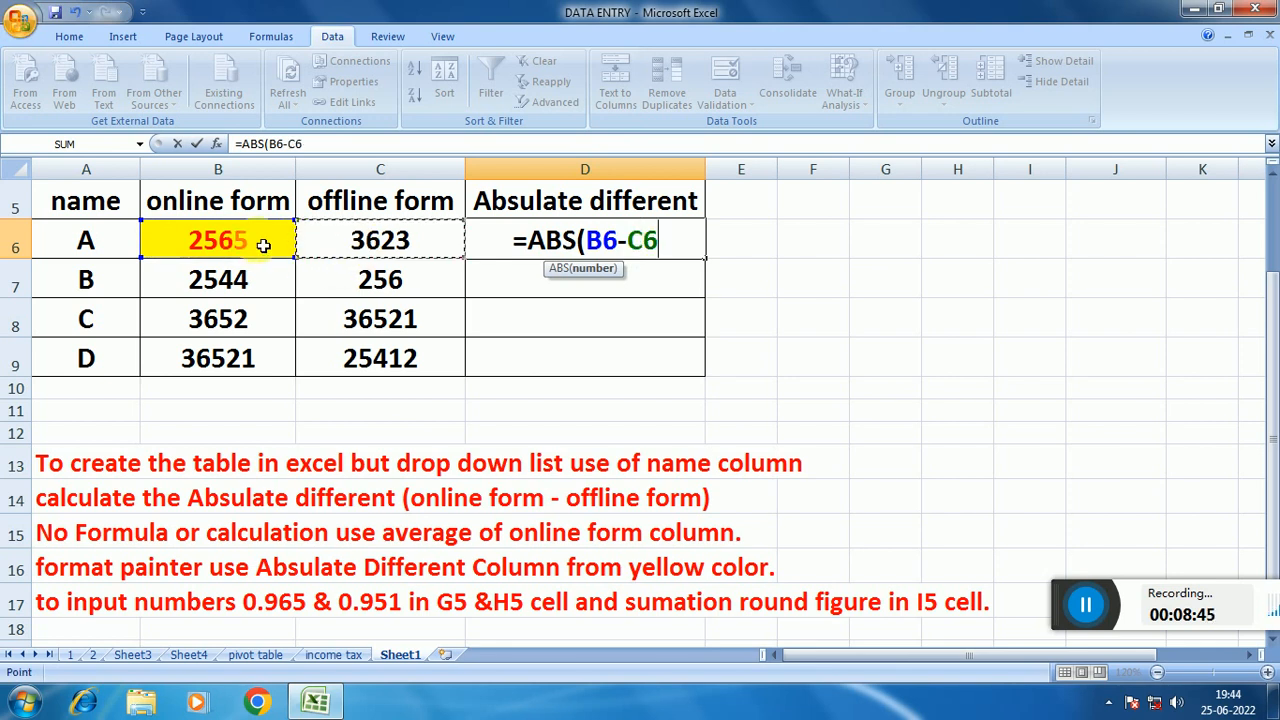
type(")")
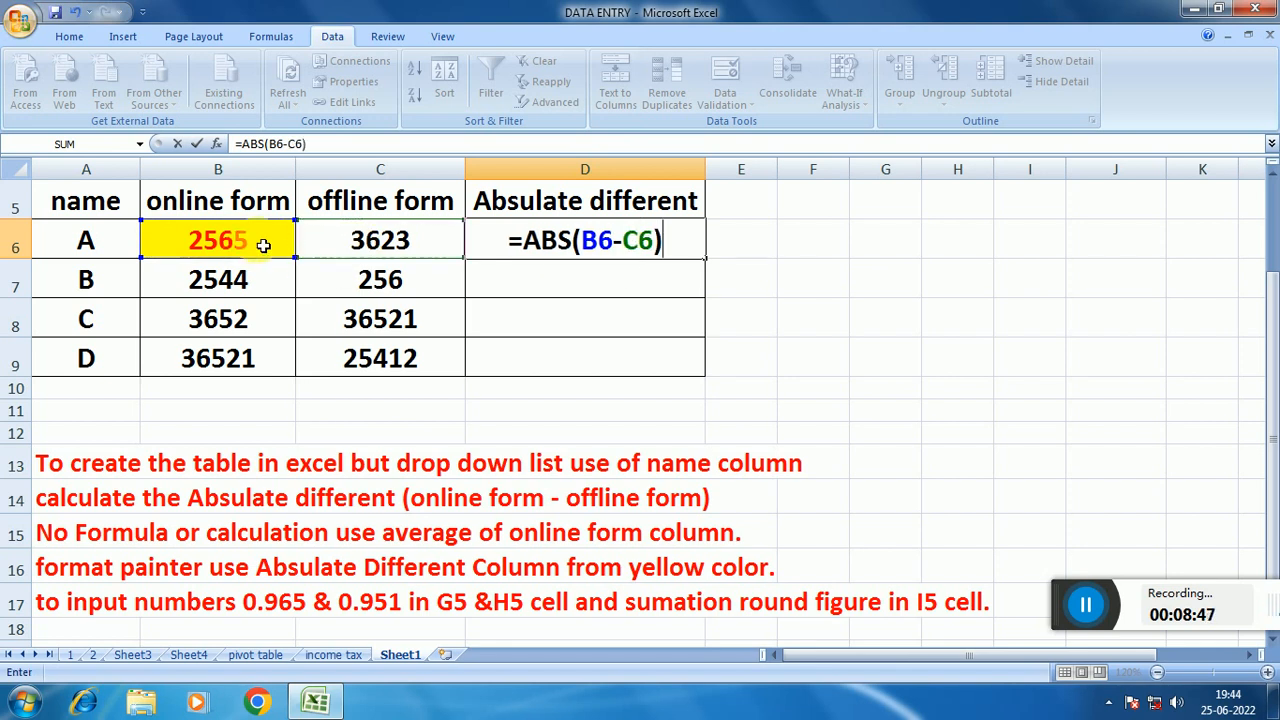
key("Return")
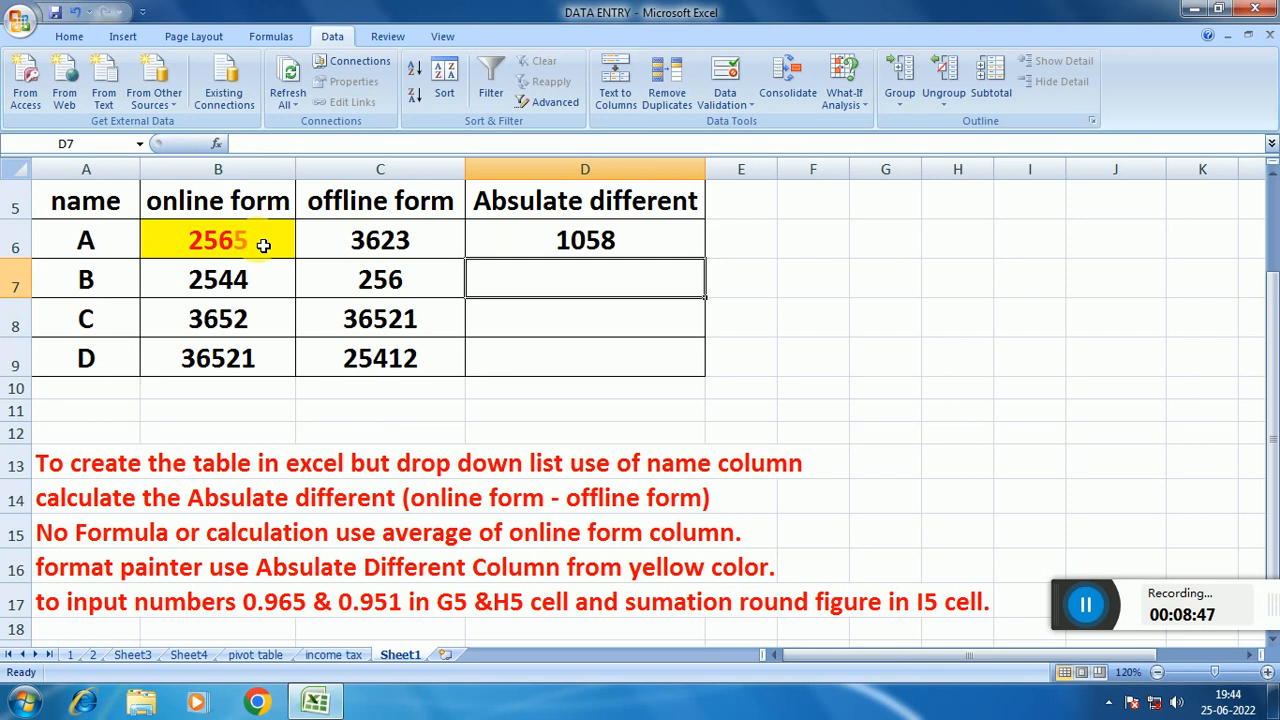
left_click(530, 240)
left_click_drag(705, 258, 694, 364)
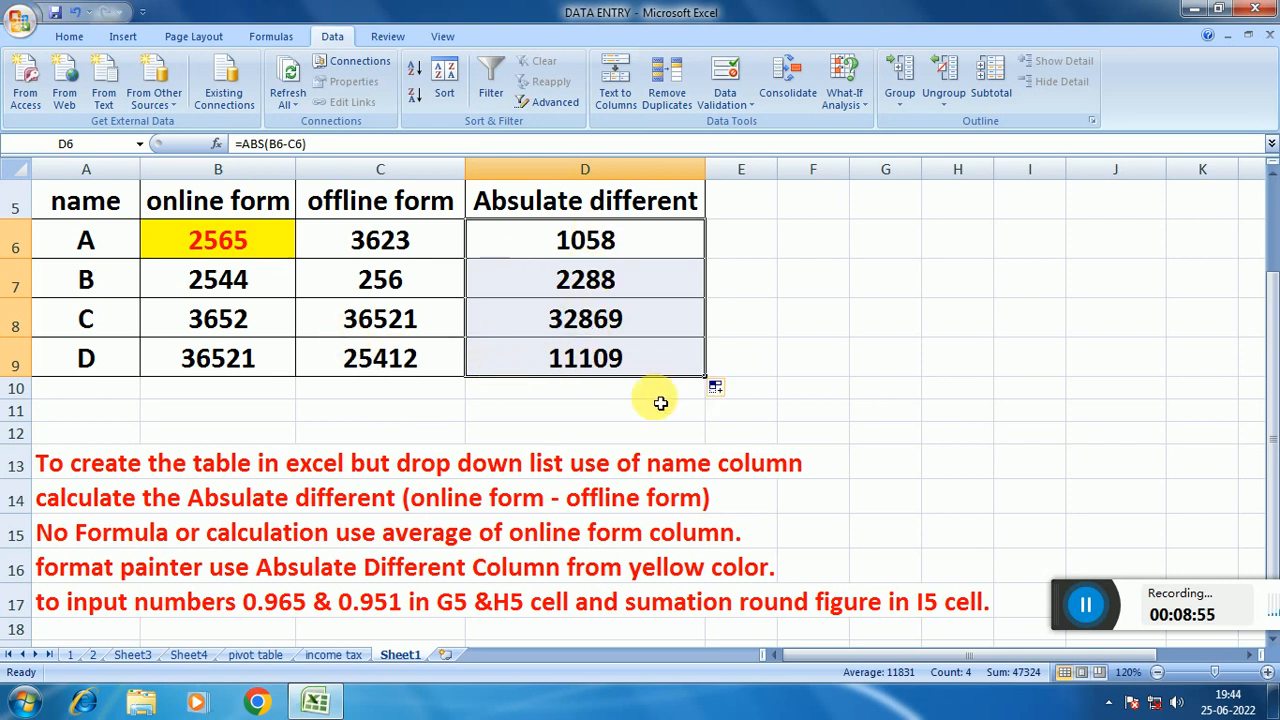
Step: Enter the plain subtraction =B6-C6 in H6 to compare with the absolute difference
left_click(958, 247)
type("=")
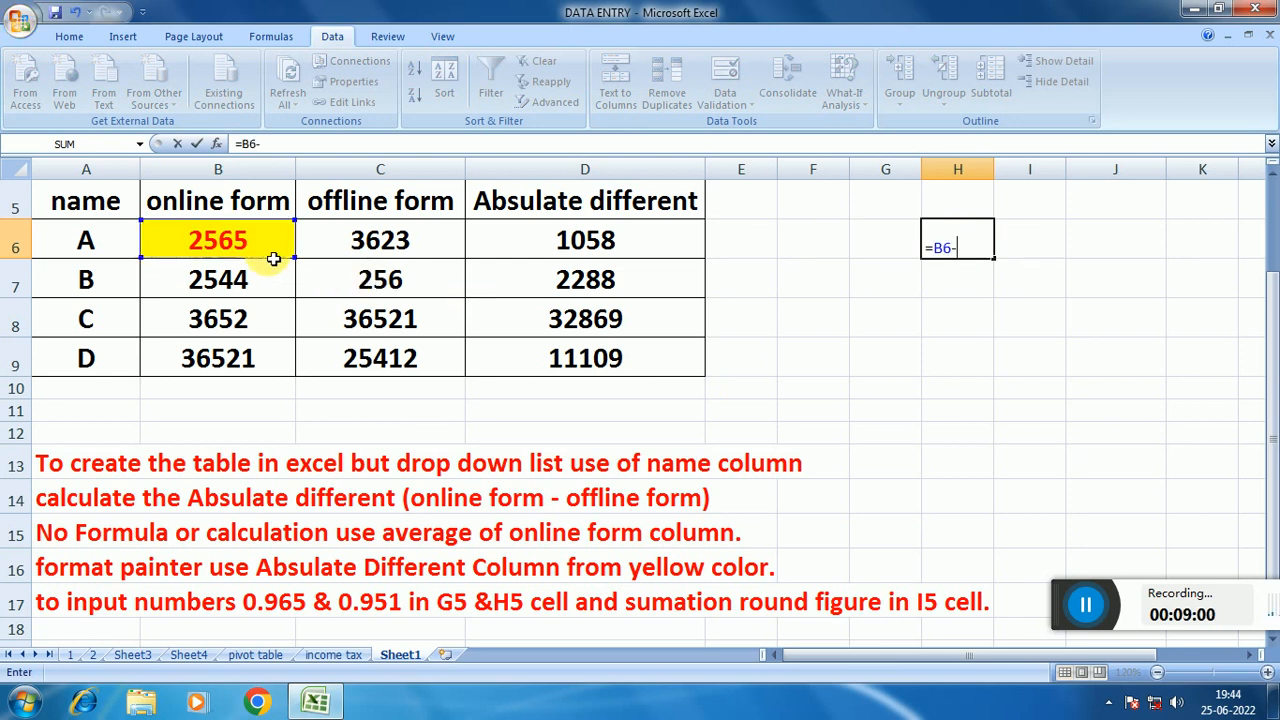
left_click(337, 239)
key("Return")
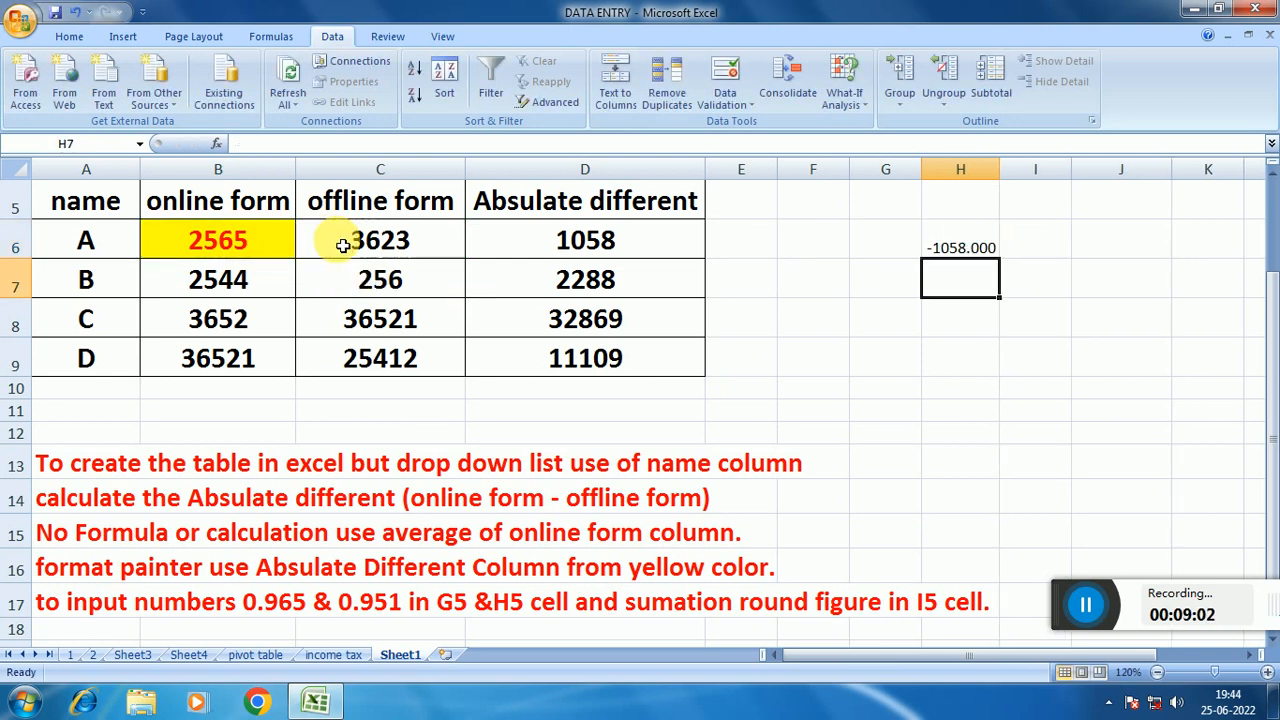
Step: Copy the subtraction formula from H6 down to H9 and widen column H to fit the values
left_click(978, 248)
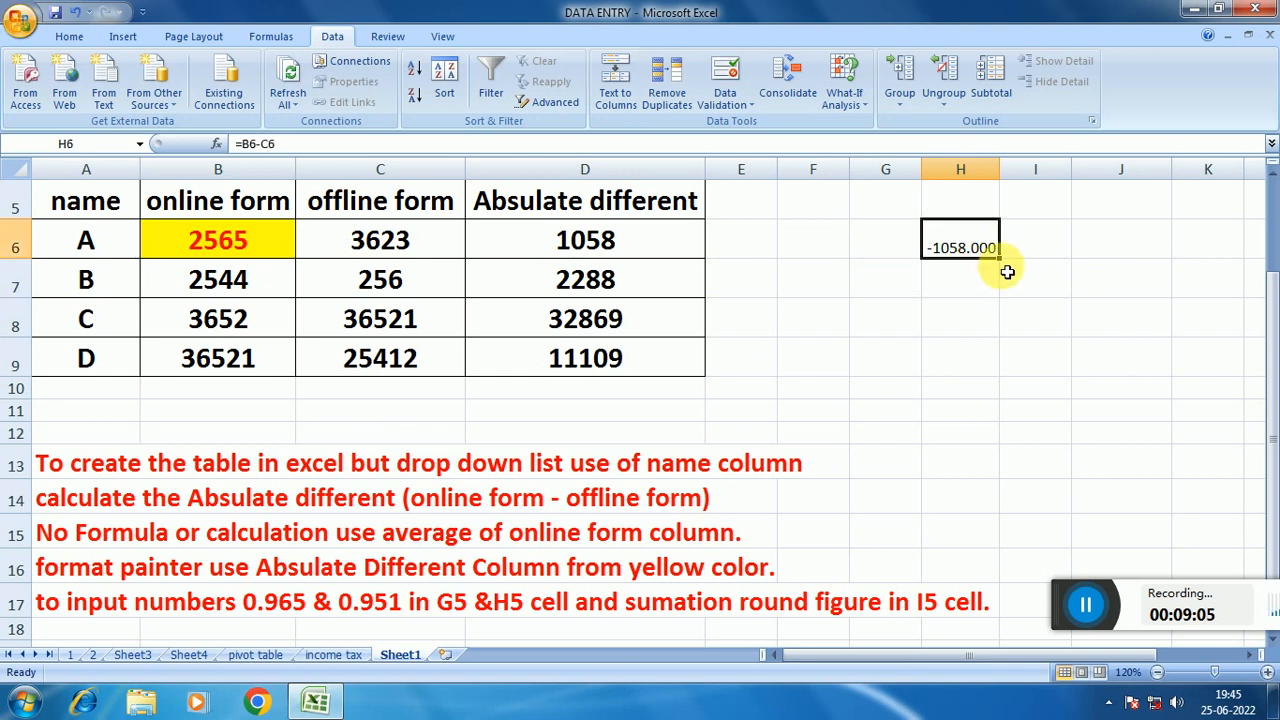
left_click_drag(1009, 263, 999, 367)
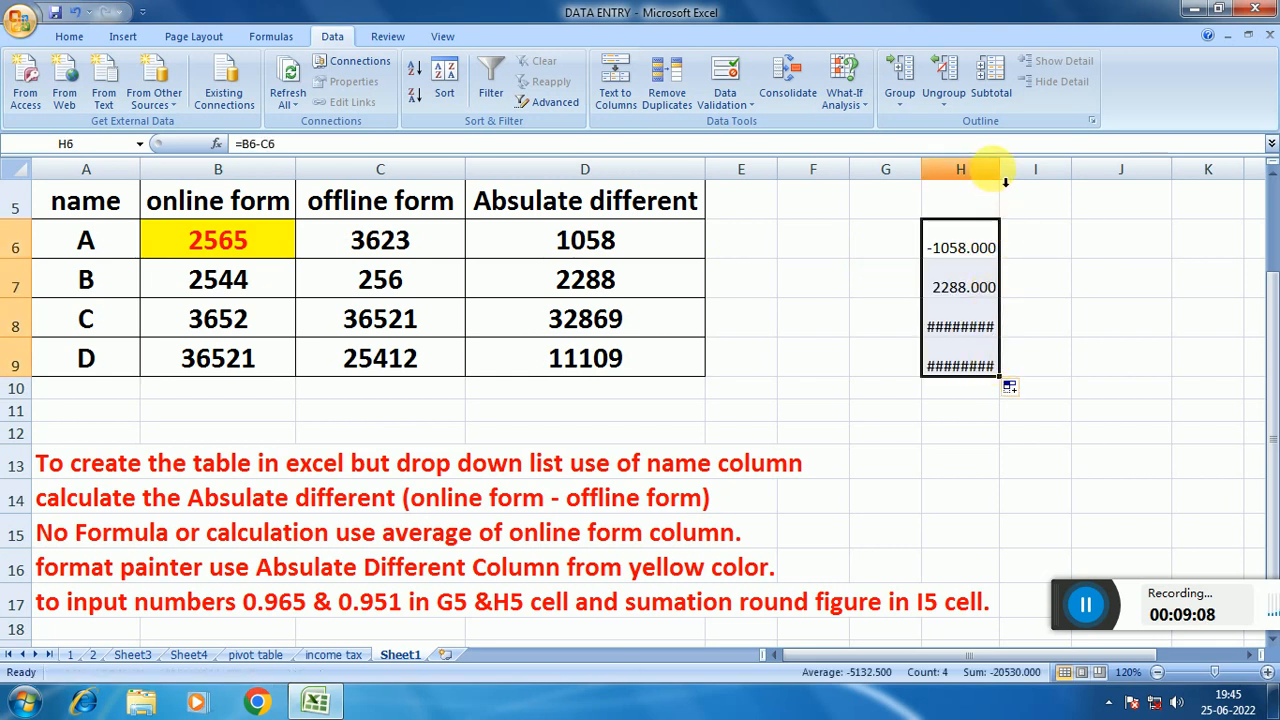
left_click_drag(1006, 175, 1024, 173)
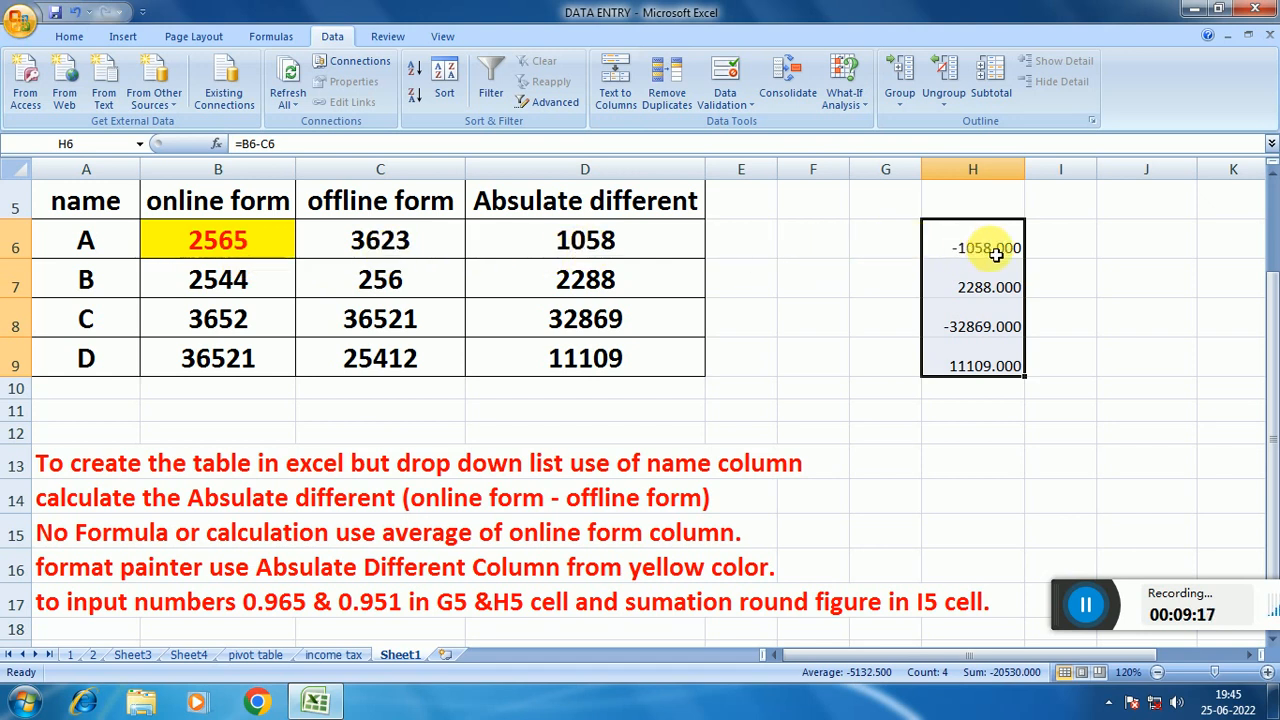
Step: Clear the plain subtraction results from H6:H9
left_click(1060, 280)
left_click_drag(1000, 250, 1003, 374)
key("Delete")
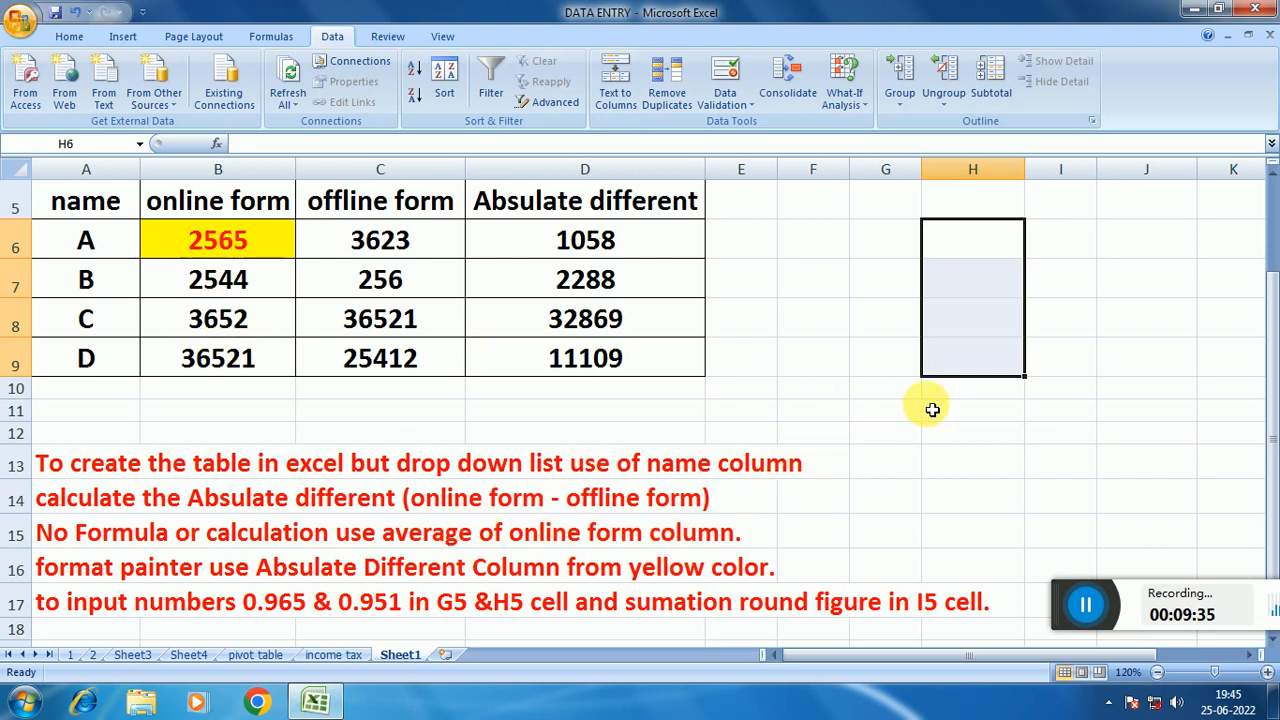
Step: Try averaging the online form values with =AVERAGE(B6:B9) in H10 and clear that cell again
left_click(967, 399)
type("=")
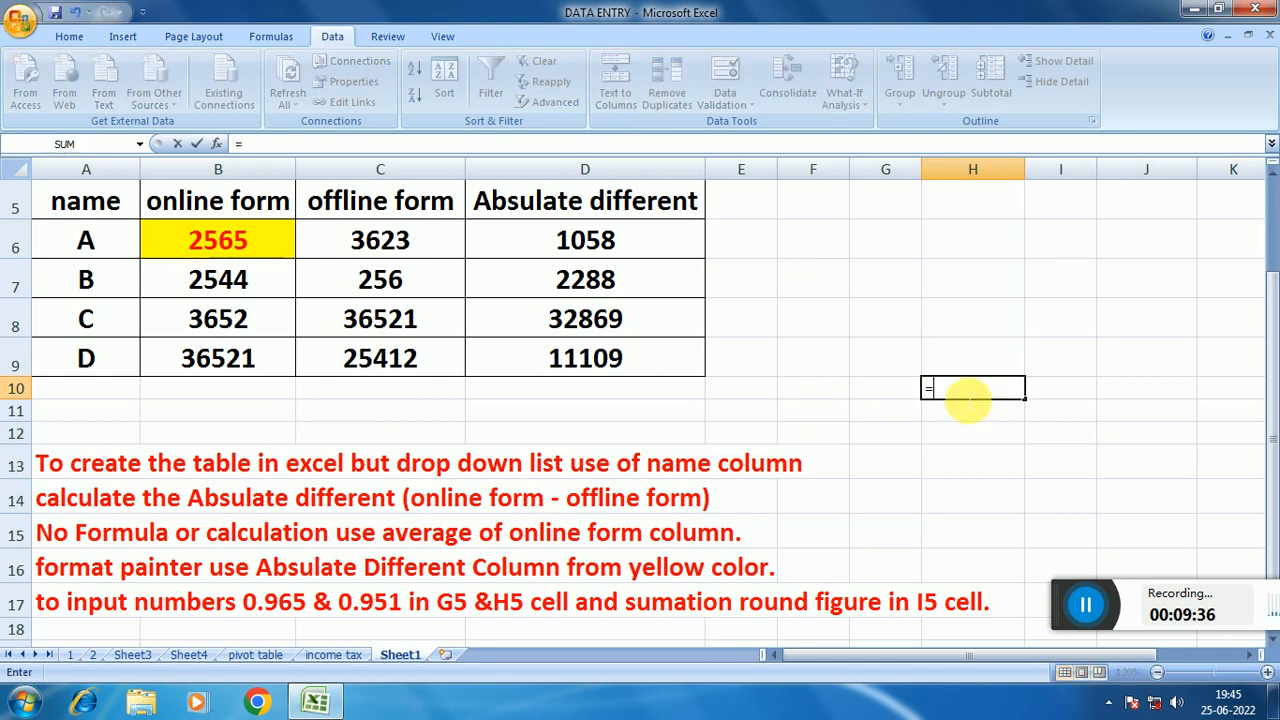
type("AV")
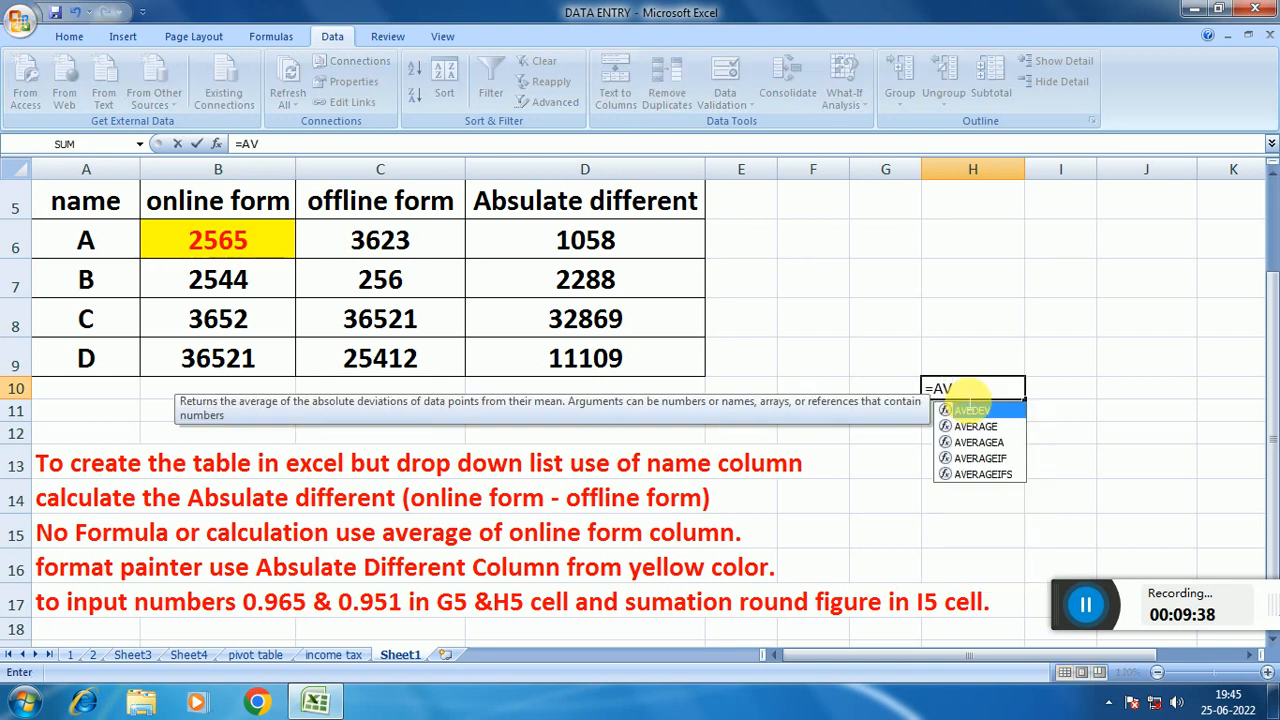
type("ERAGE(")
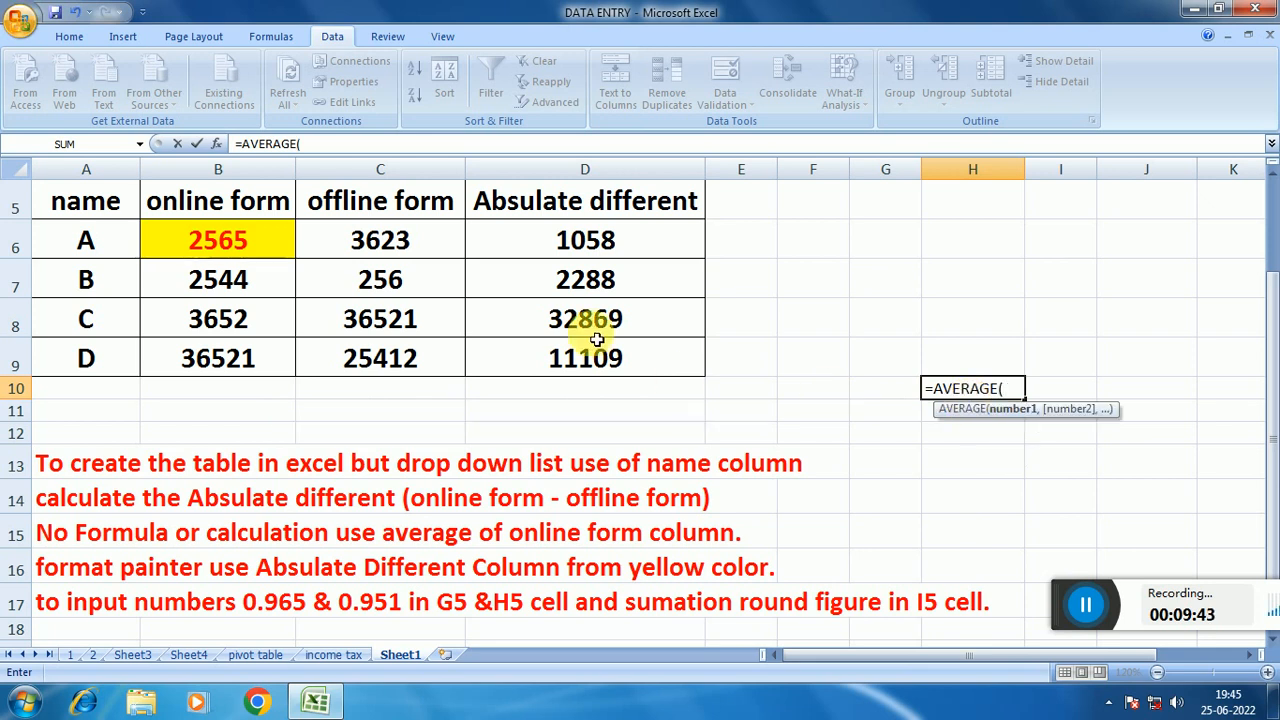
left_click_drag(249, 240, 262, 354)
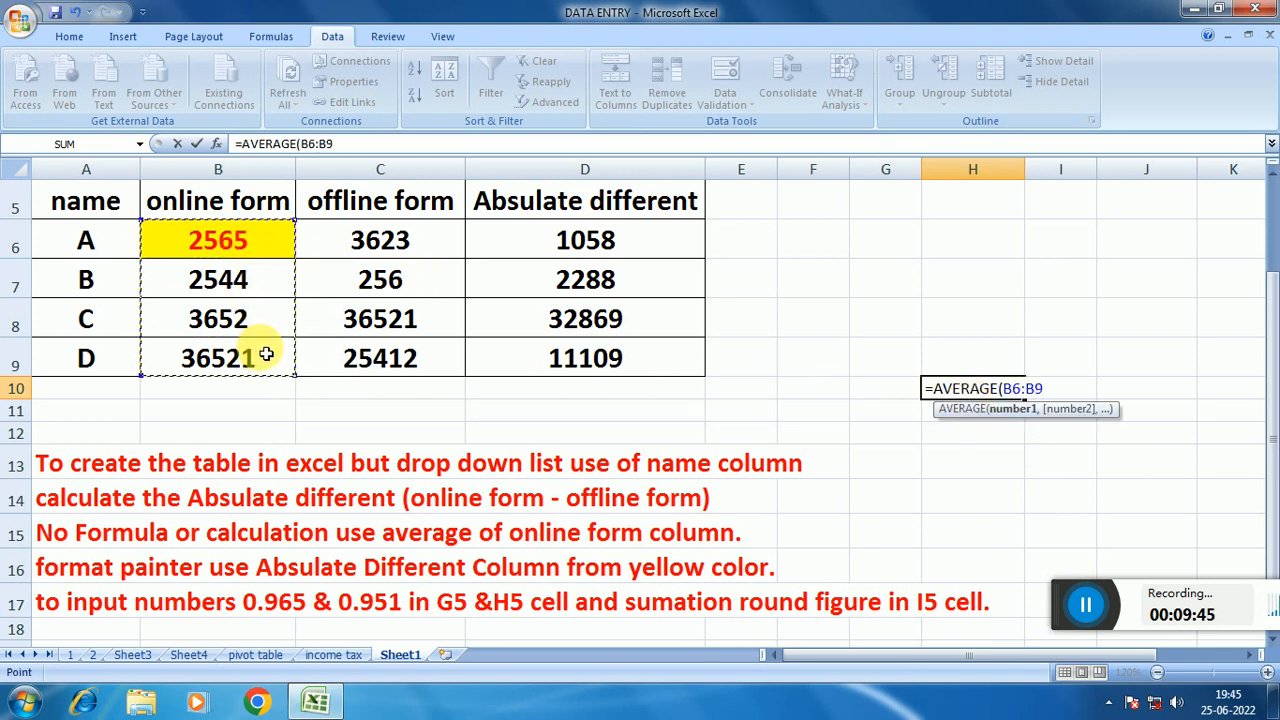
type(")")
key("Return")
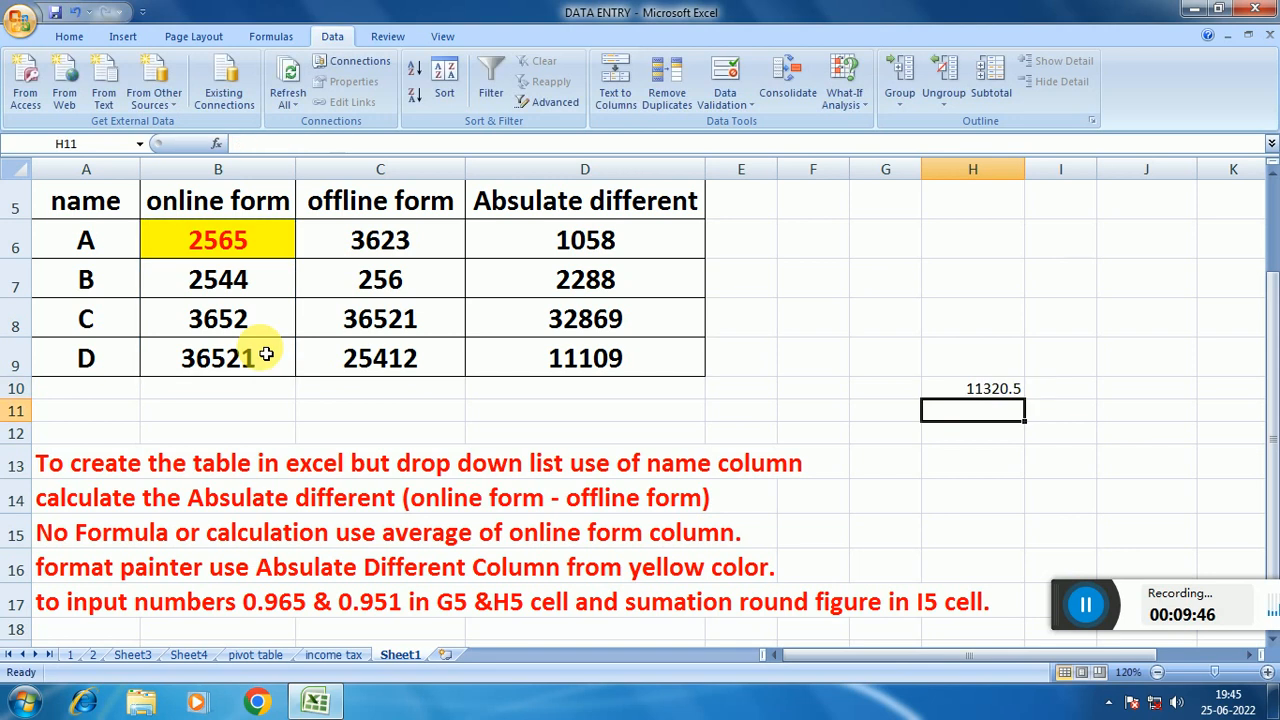
left_click(972, 390)
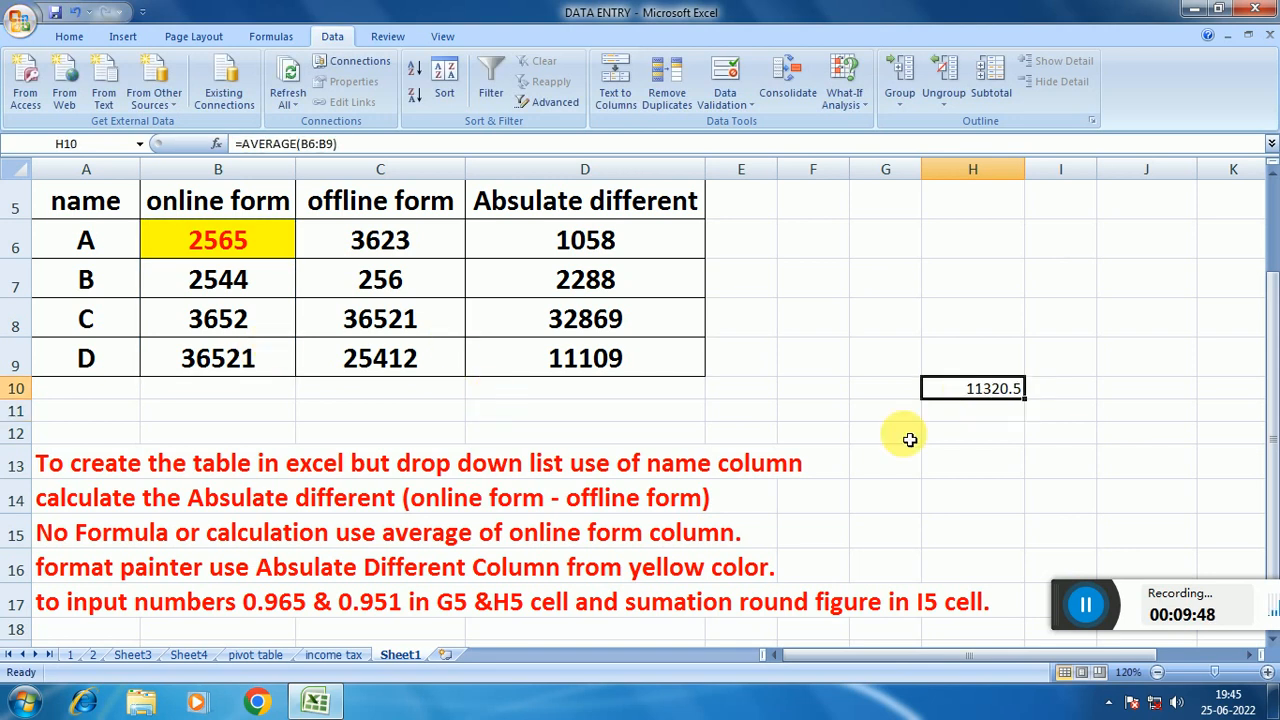
left_click(204, 399)
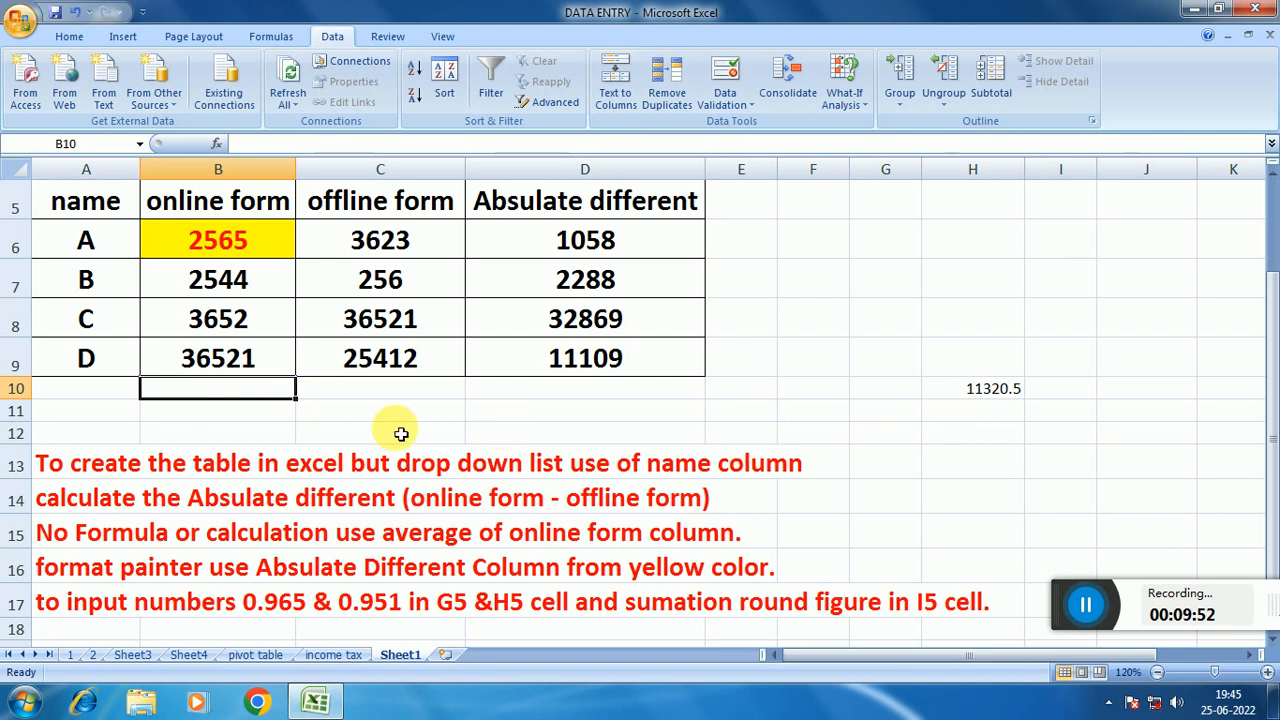
left_click(981, 396)
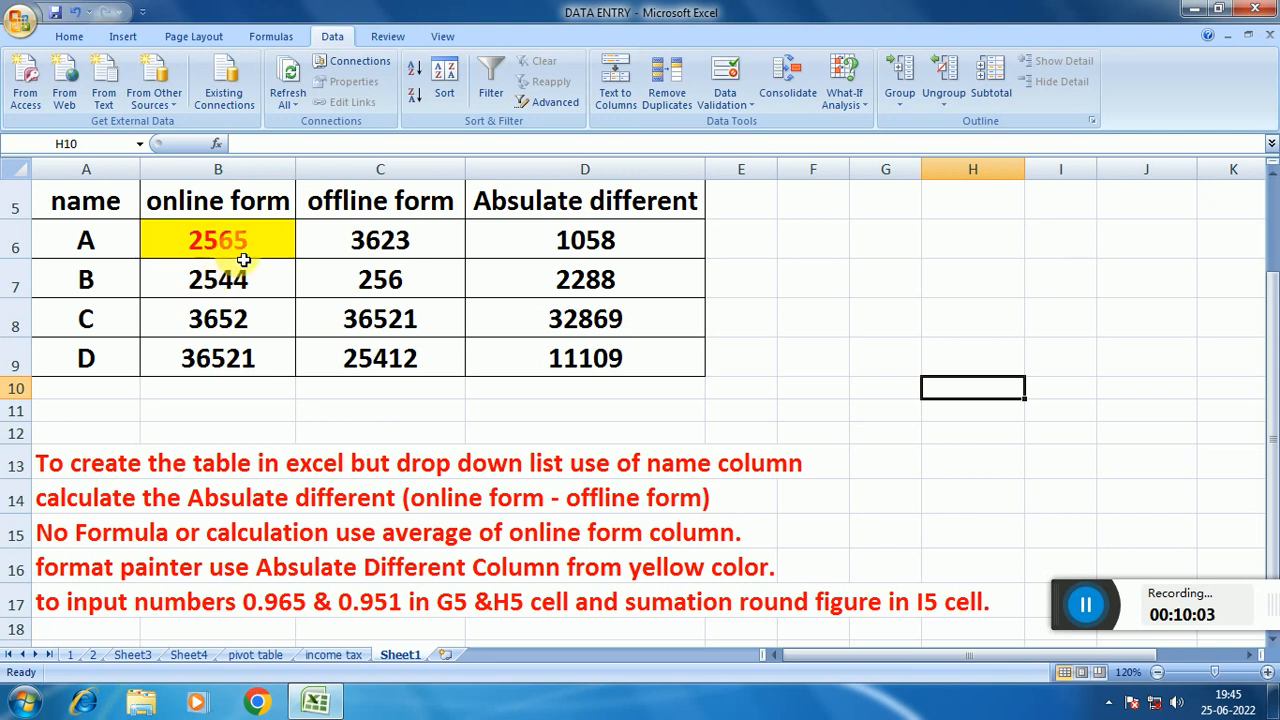
Step: Read the average of the online form values B6:B9 without a formula and enter 11320.5 in B10
left_click_drag(245, 244, 241, 368)
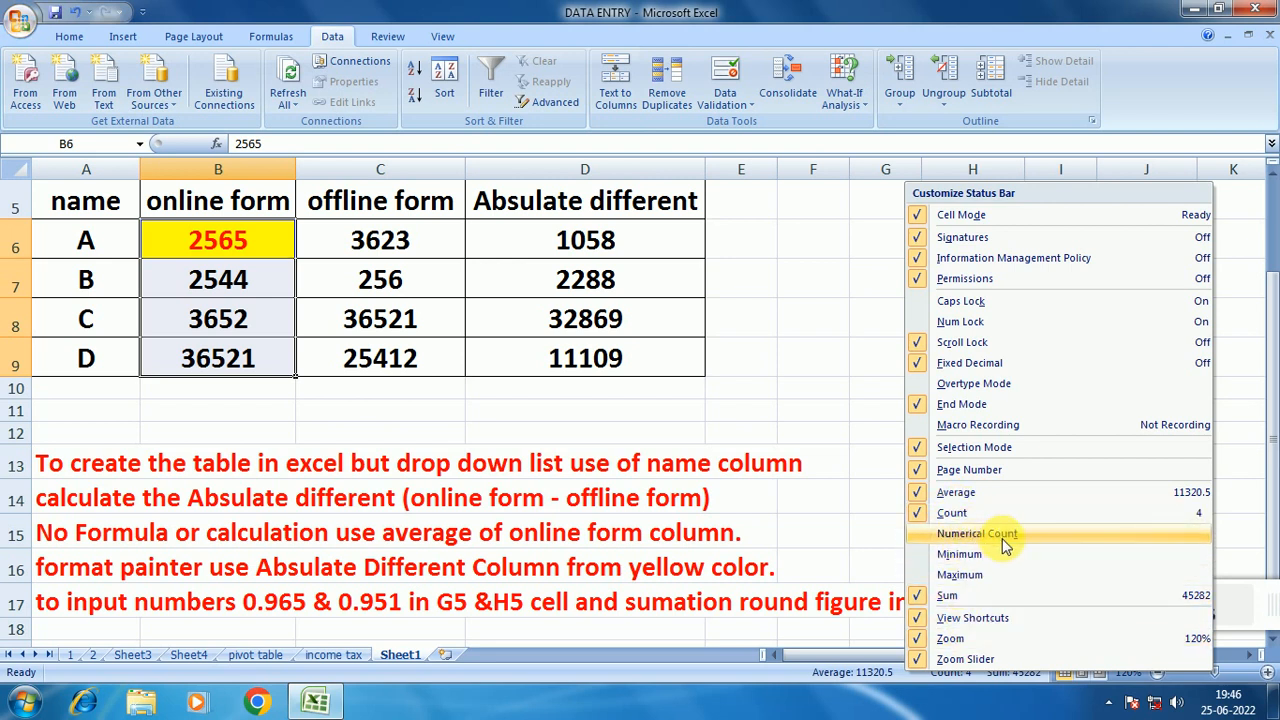
left_click(898, 698)
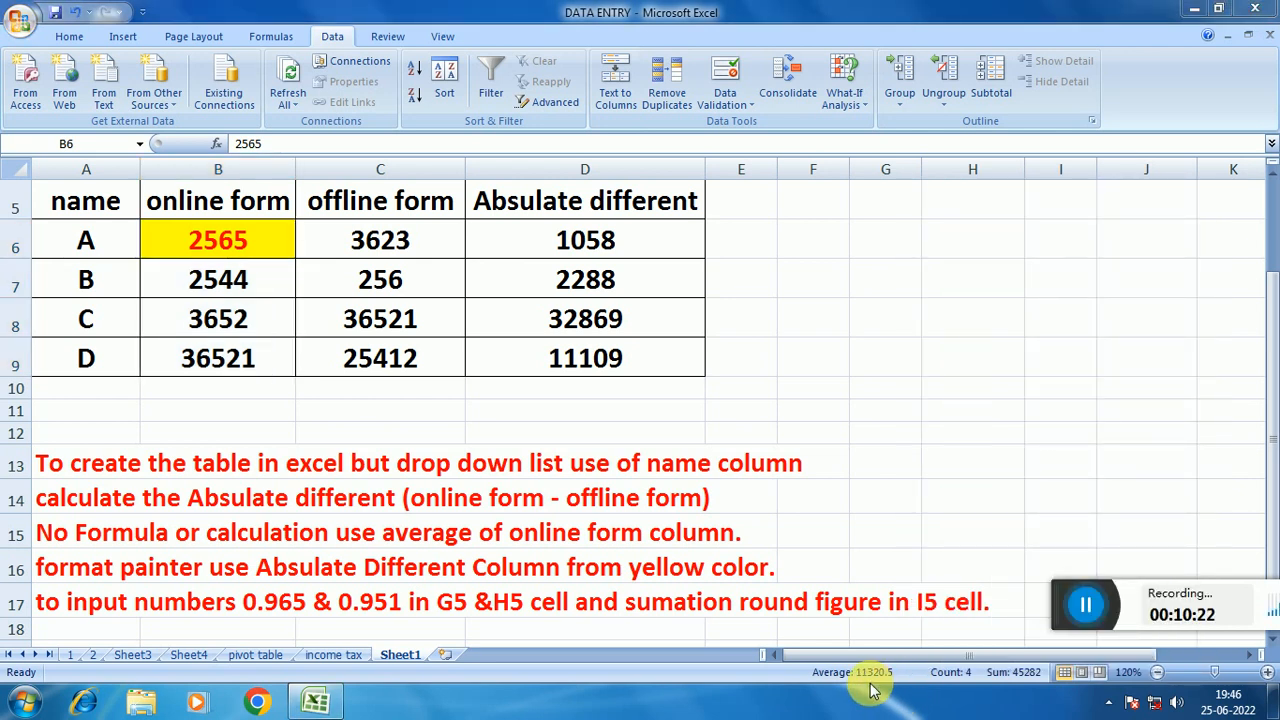
left_click(230, 394)
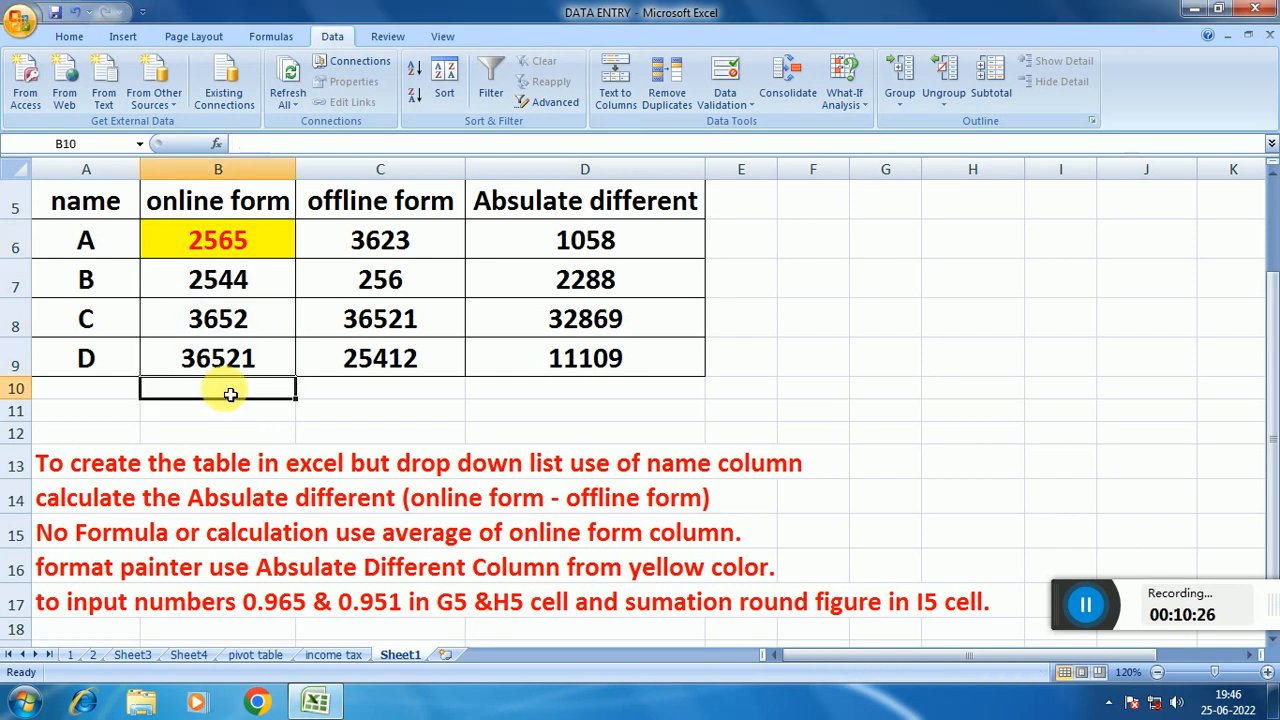
type("11320.5")
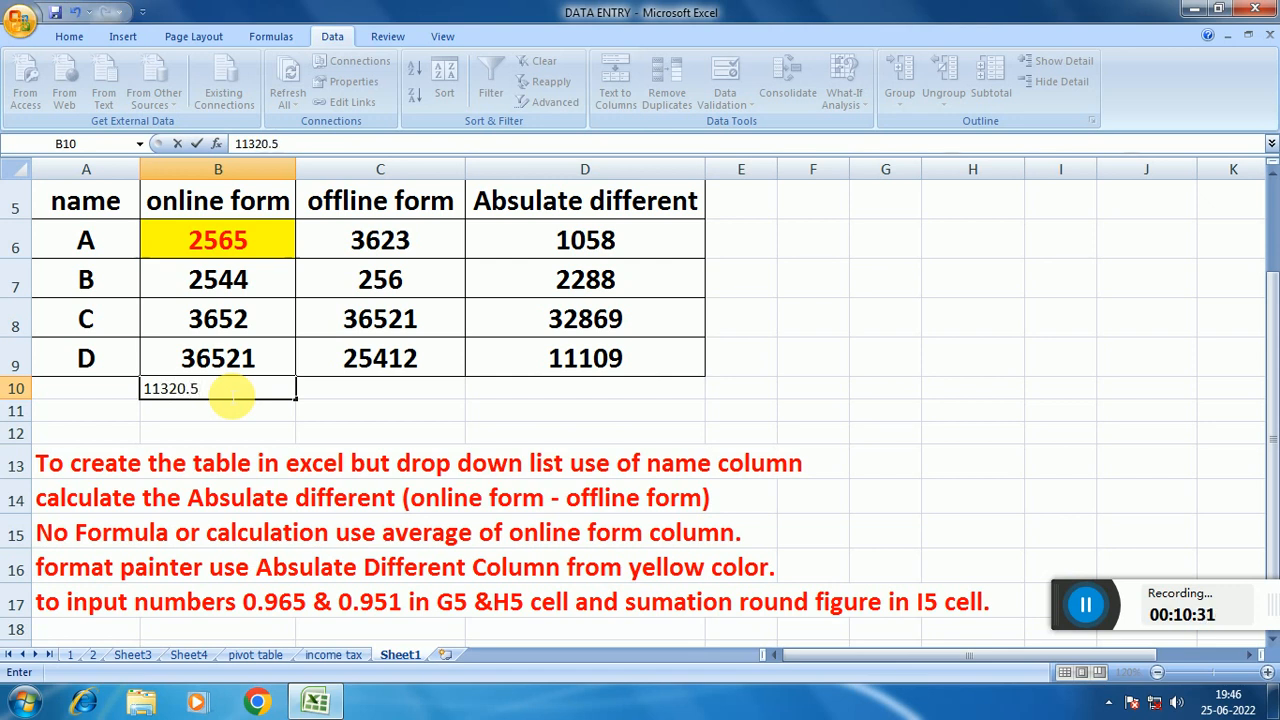
left_click(340, 412)
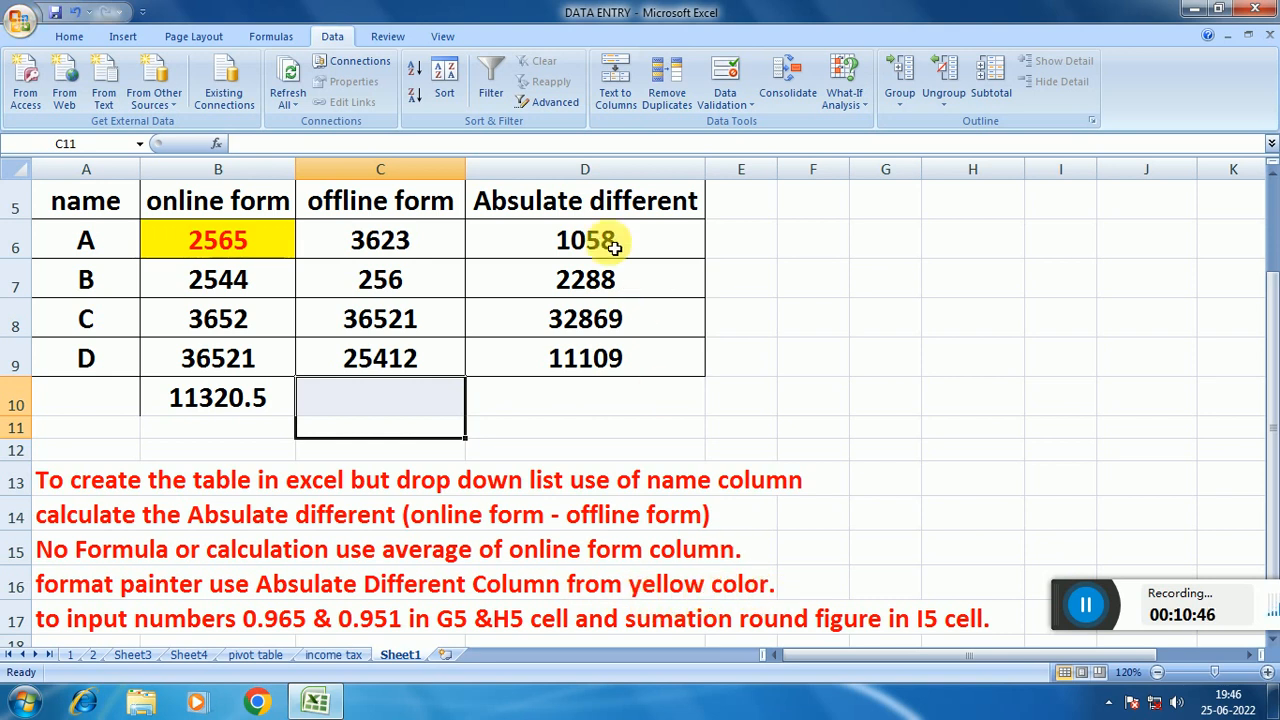
Step: Copy the yellow formatting of B6 to the Absulate different values D6:D9 with Format Painter
left_click_drag(606, 245, 624, 350)
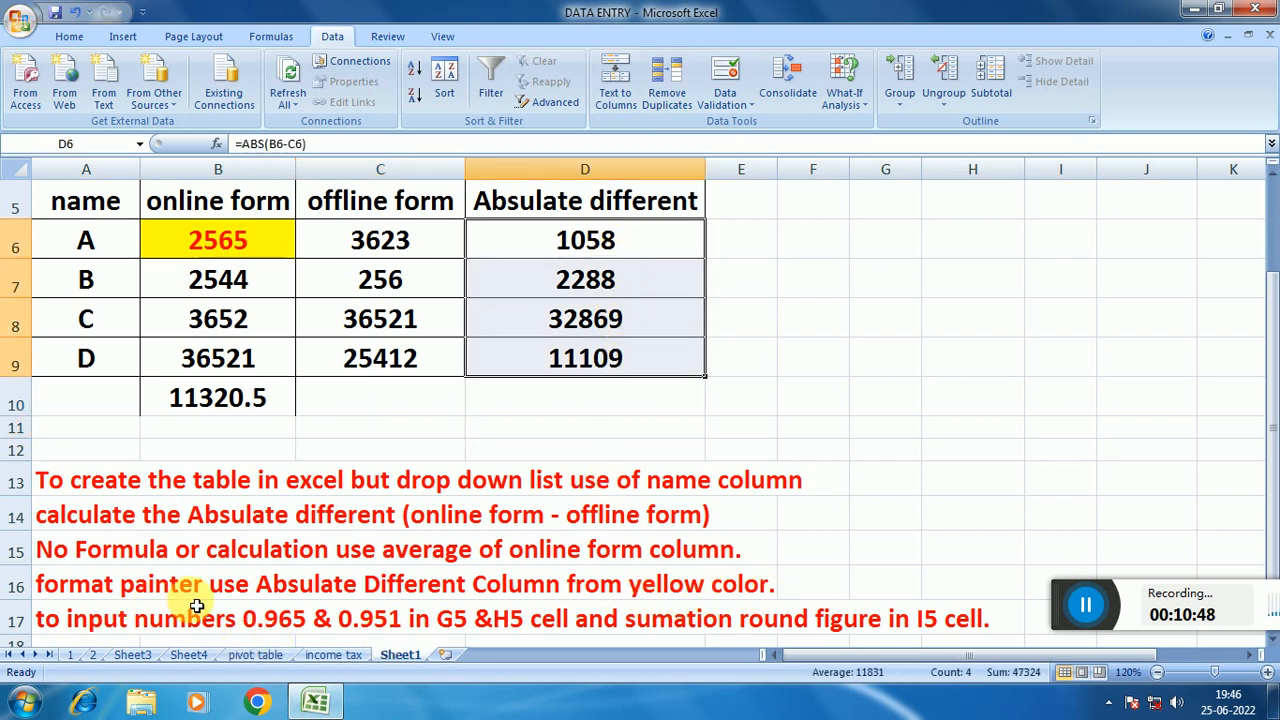
left_click(505, 450)
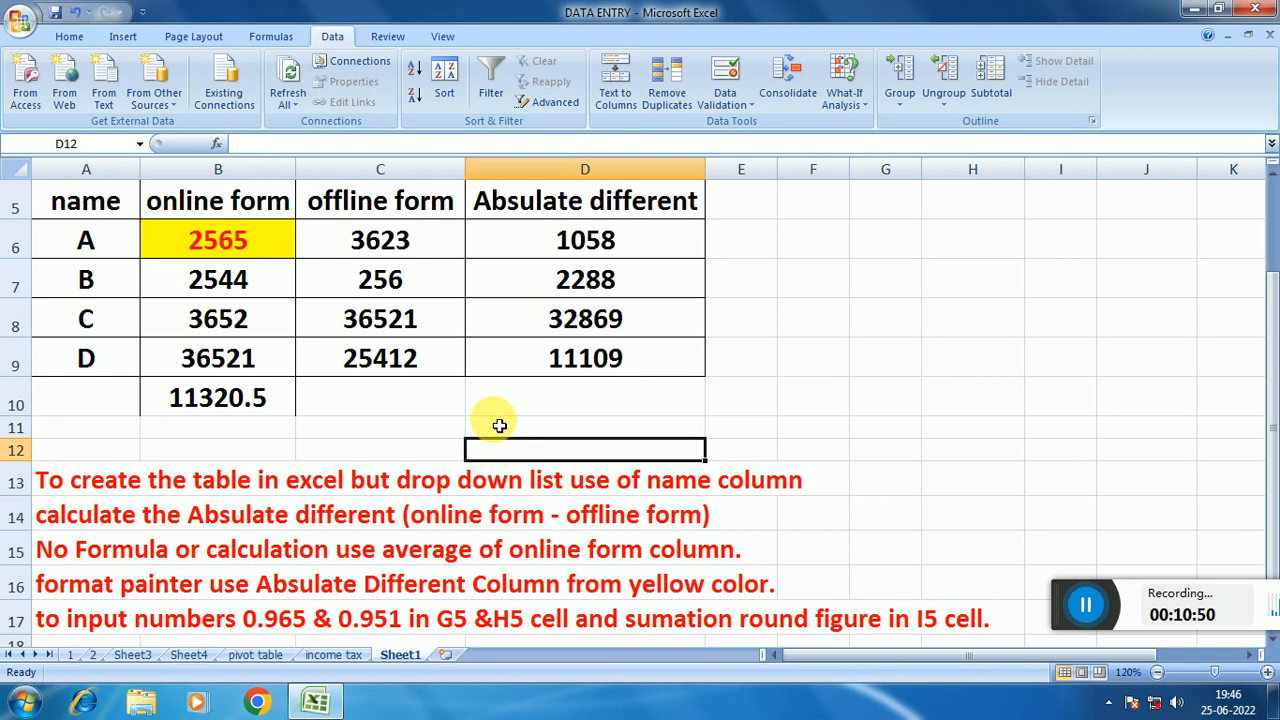
left_click(225, 247)
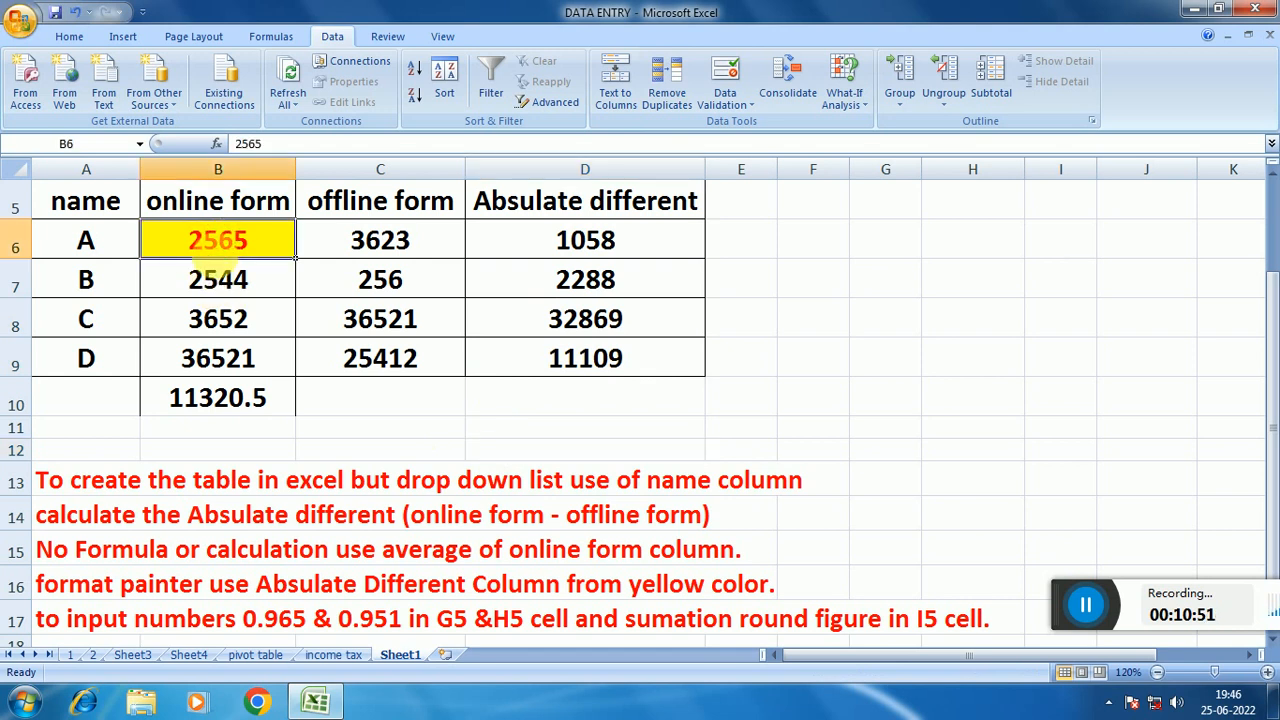
left_click(66, 37)
left_click(88, 103)
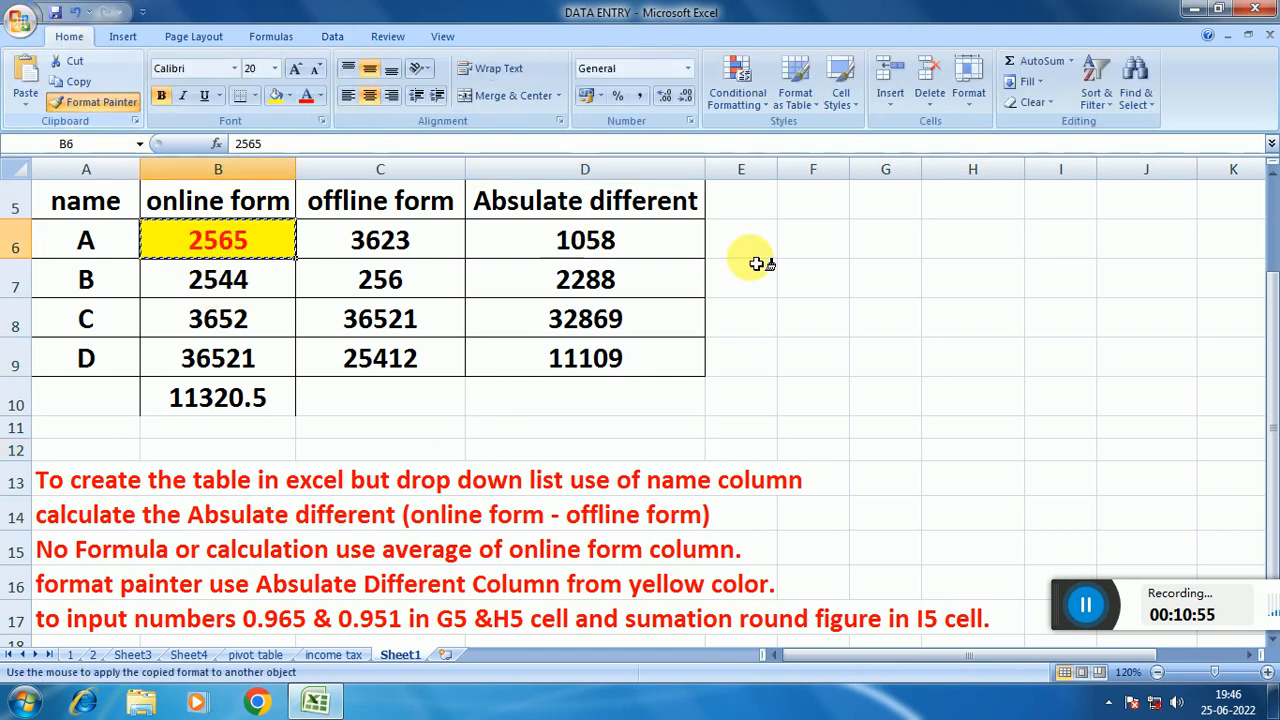
mouse_move(586, 241)
left_mouse_down()
mouse_move(580, 337)
mouse_move(600, 360)
left_mouse_up()
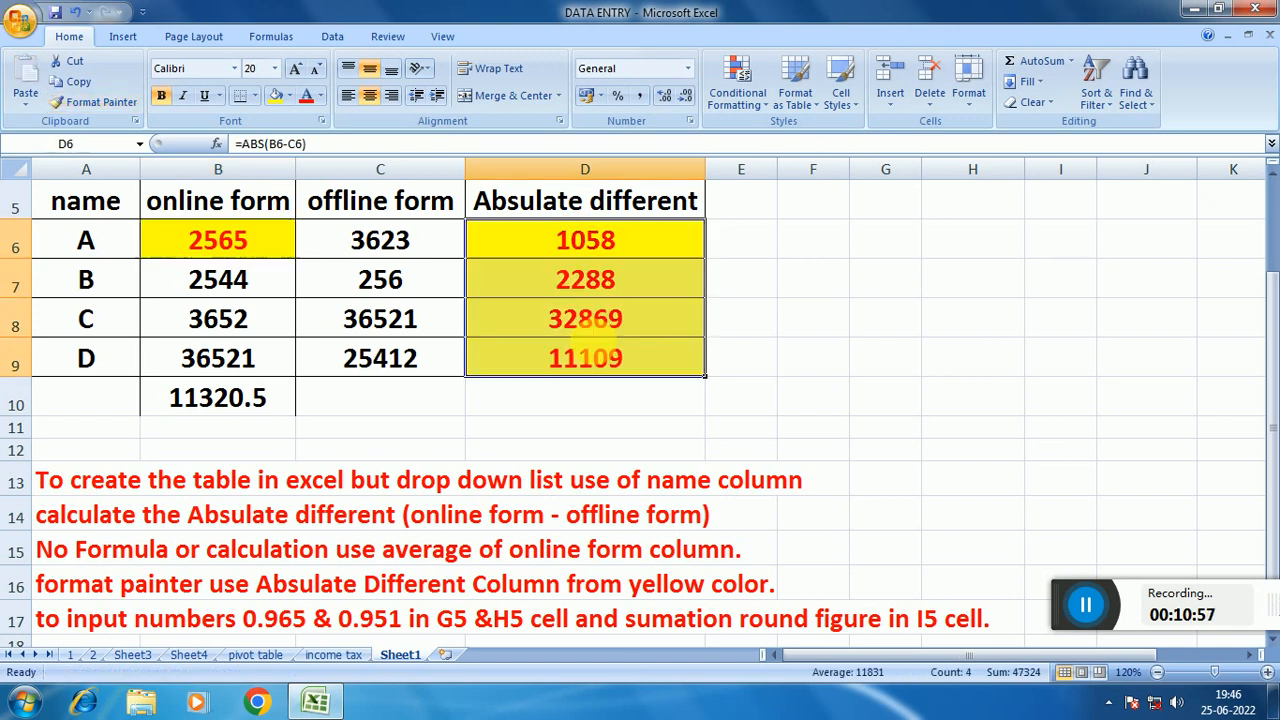
left_click(650, 440)
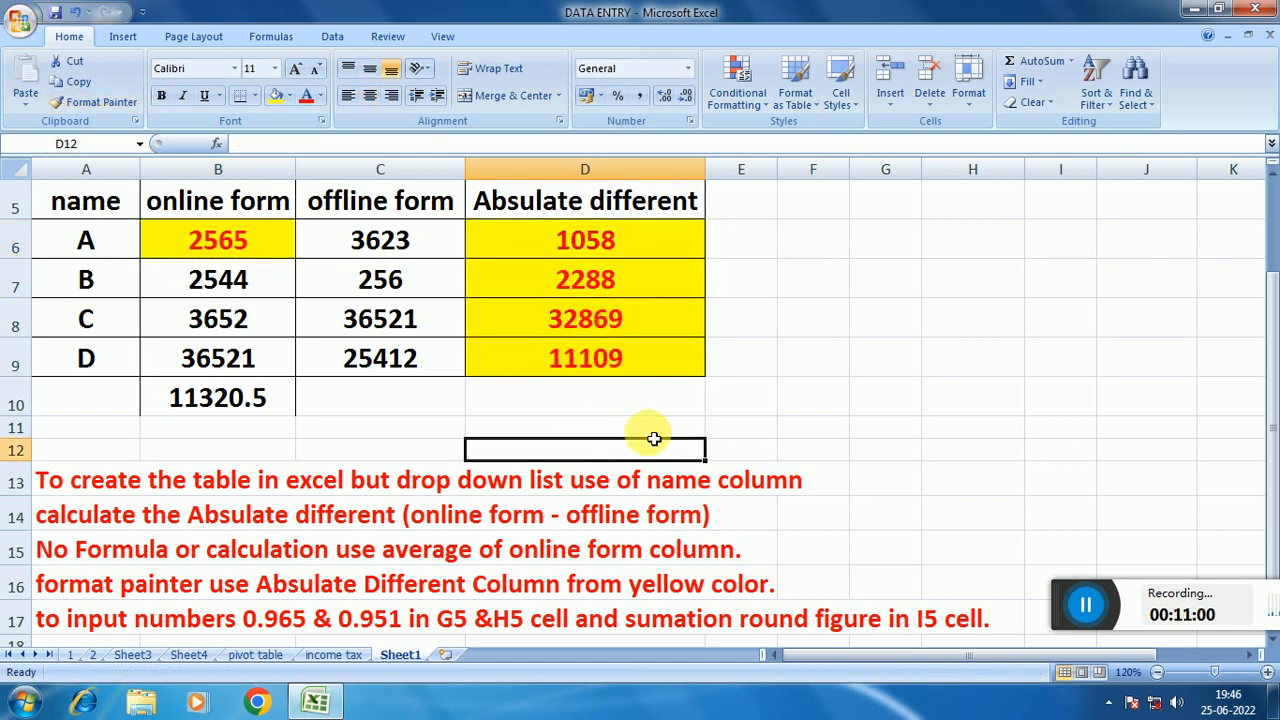
Step: Enter 0.965 in G5 and 0.951 in H5
scroll(653, 439, "down", 1)
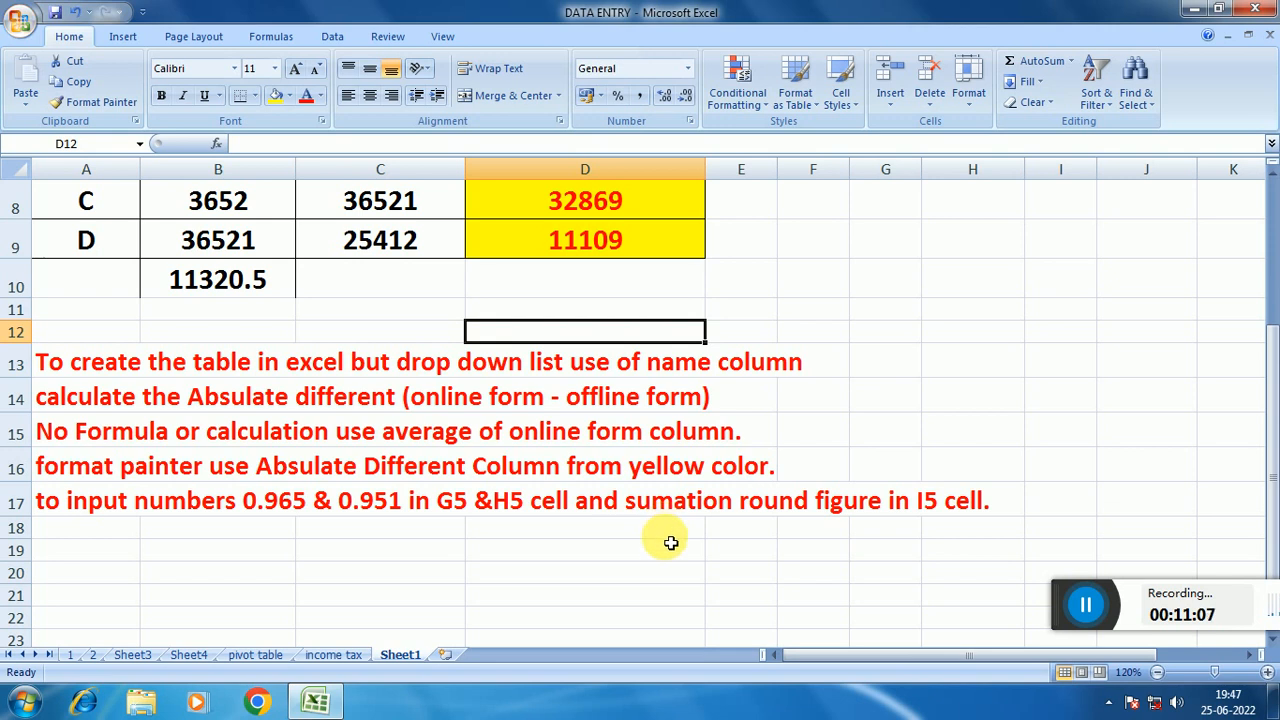
scroll(670, 543, "up", 1)
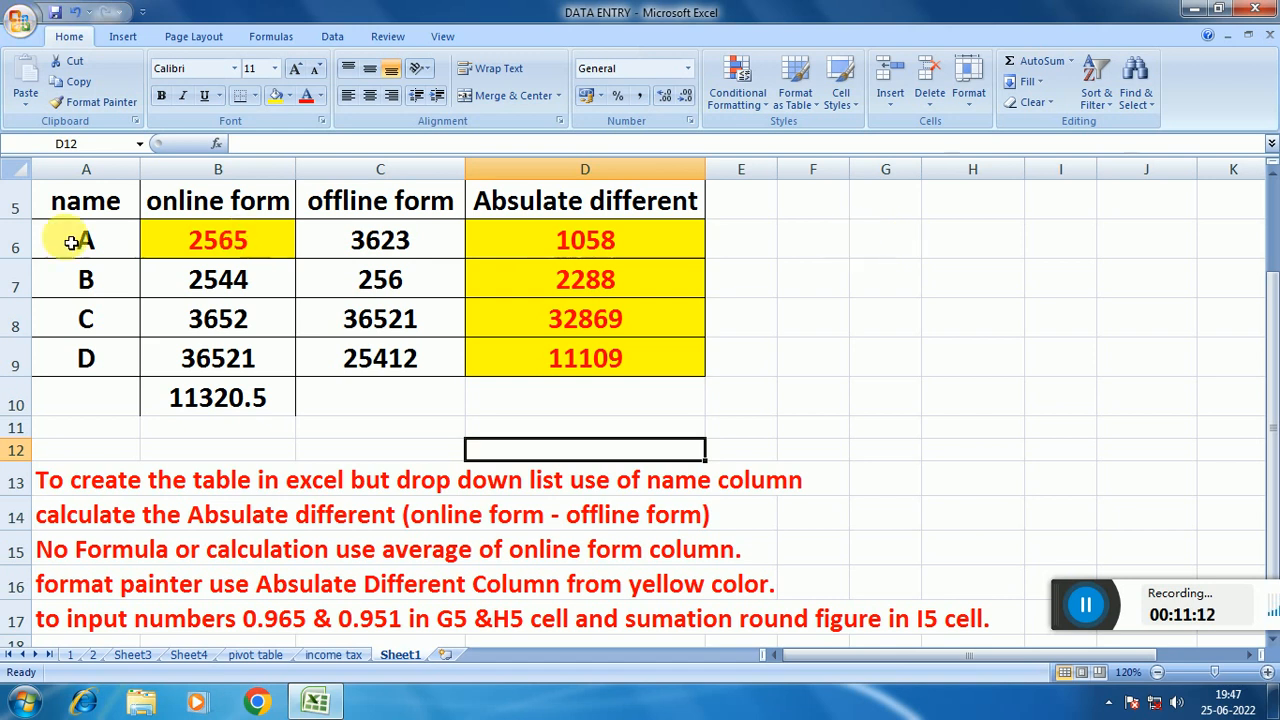
left_click(868, 205)
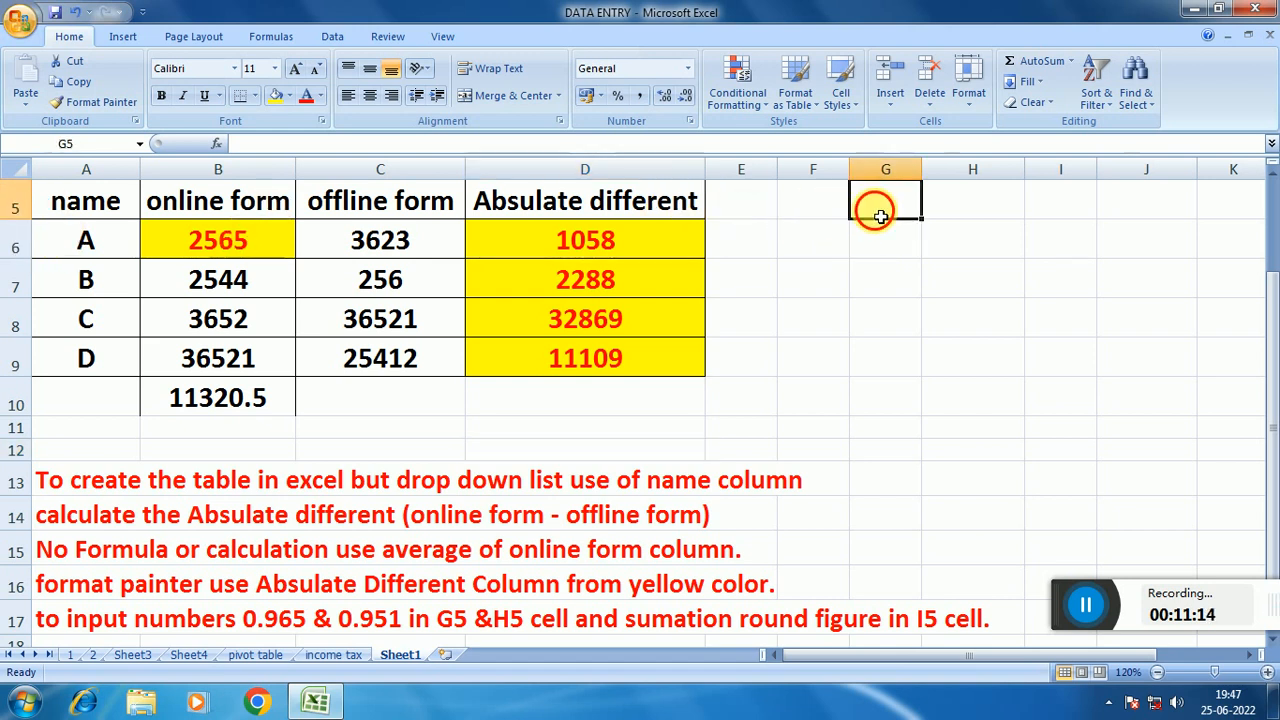
type("0.965")
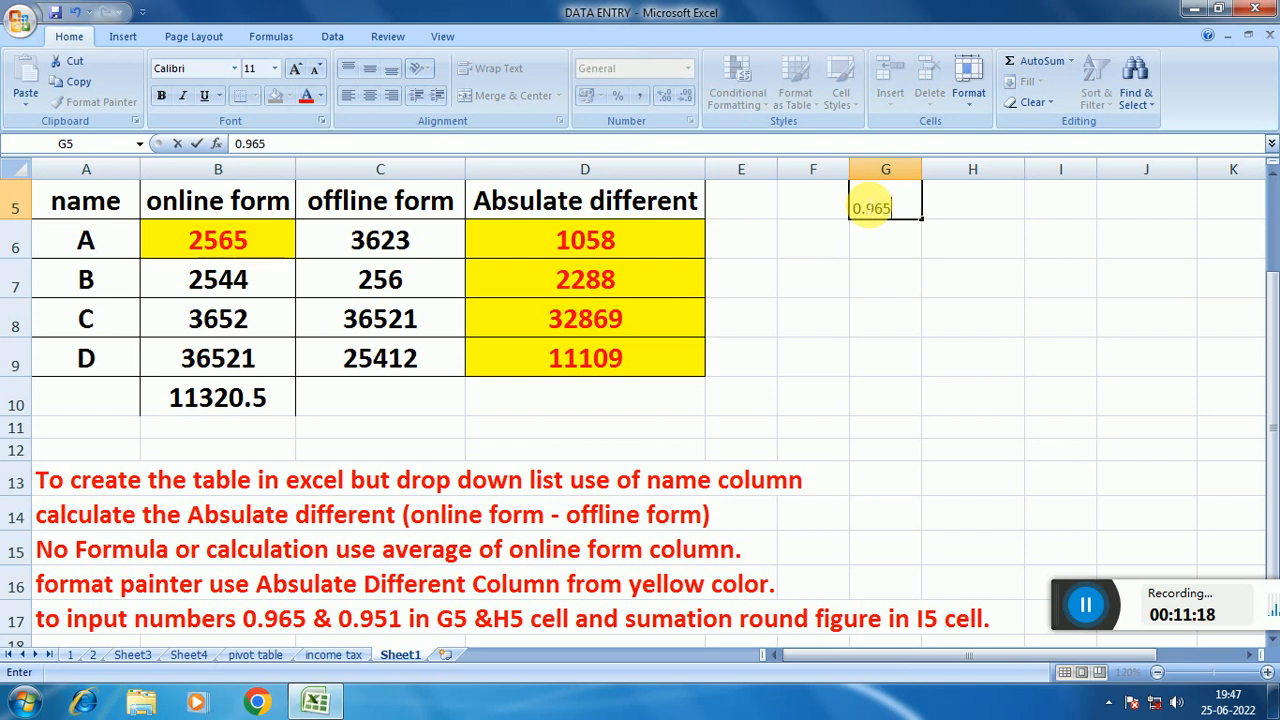
left_click(1013, 210)
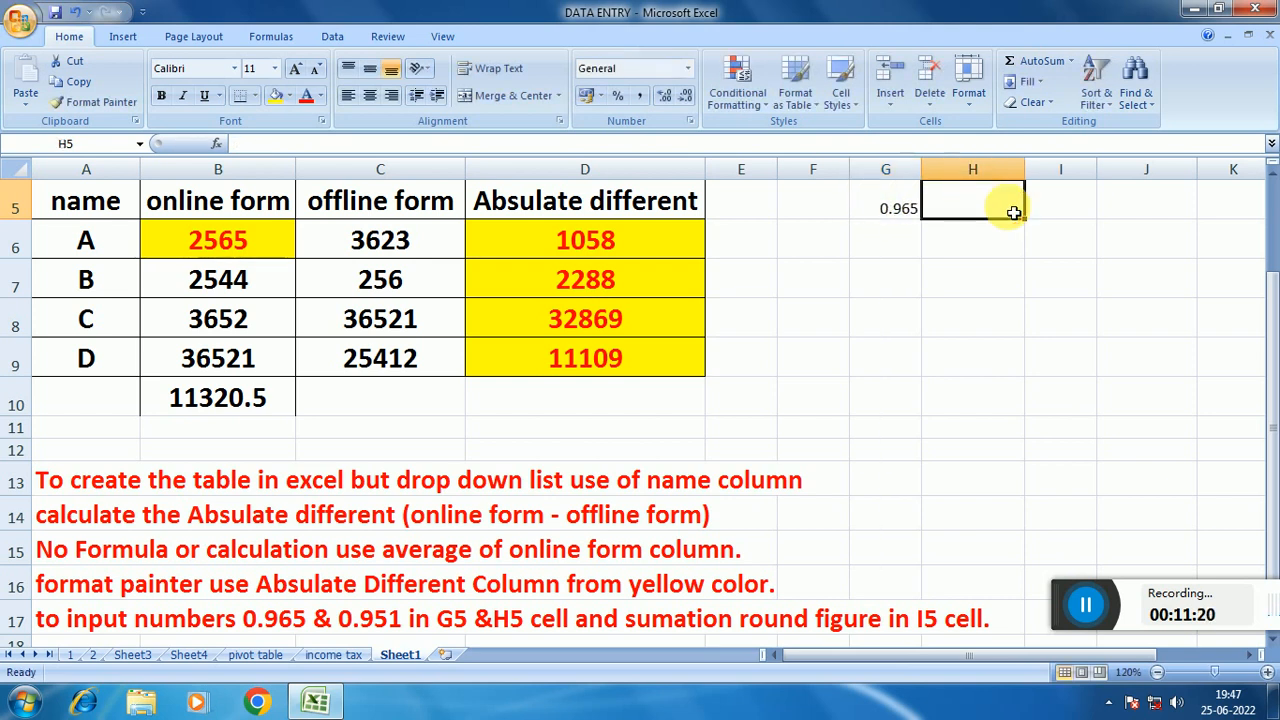
type("0.")
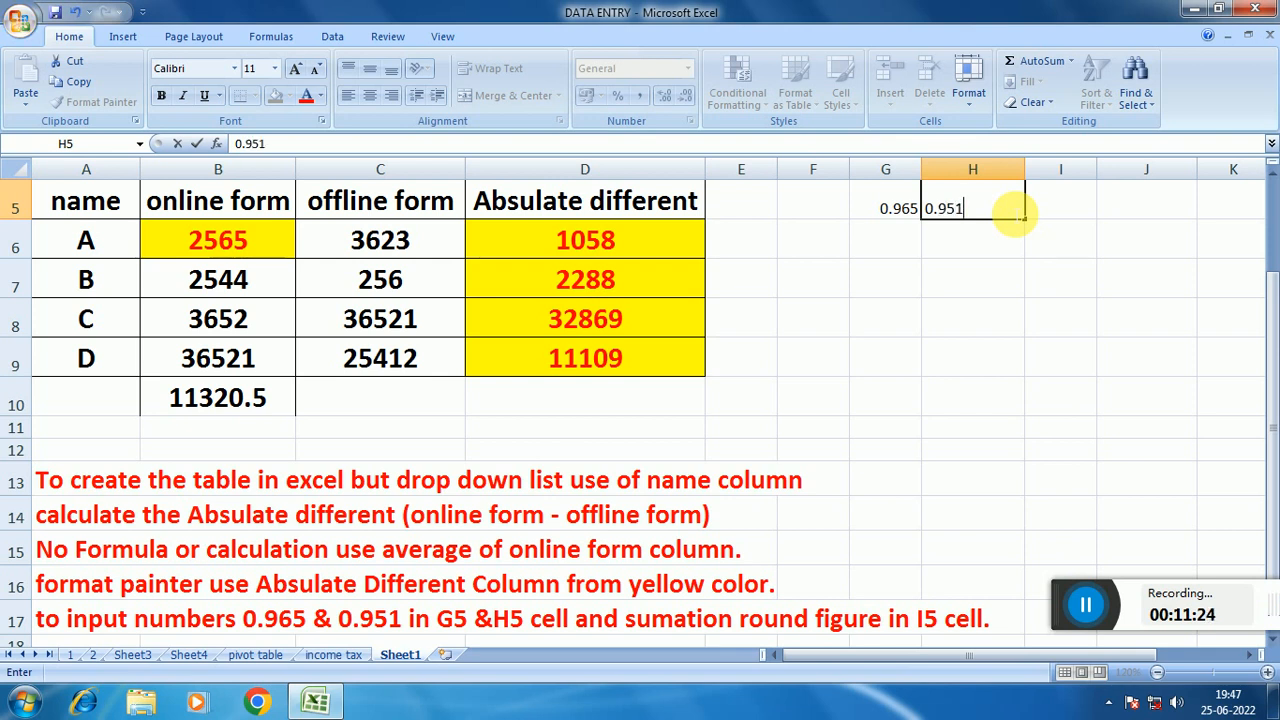
type("951")
left_click(1064, 215)
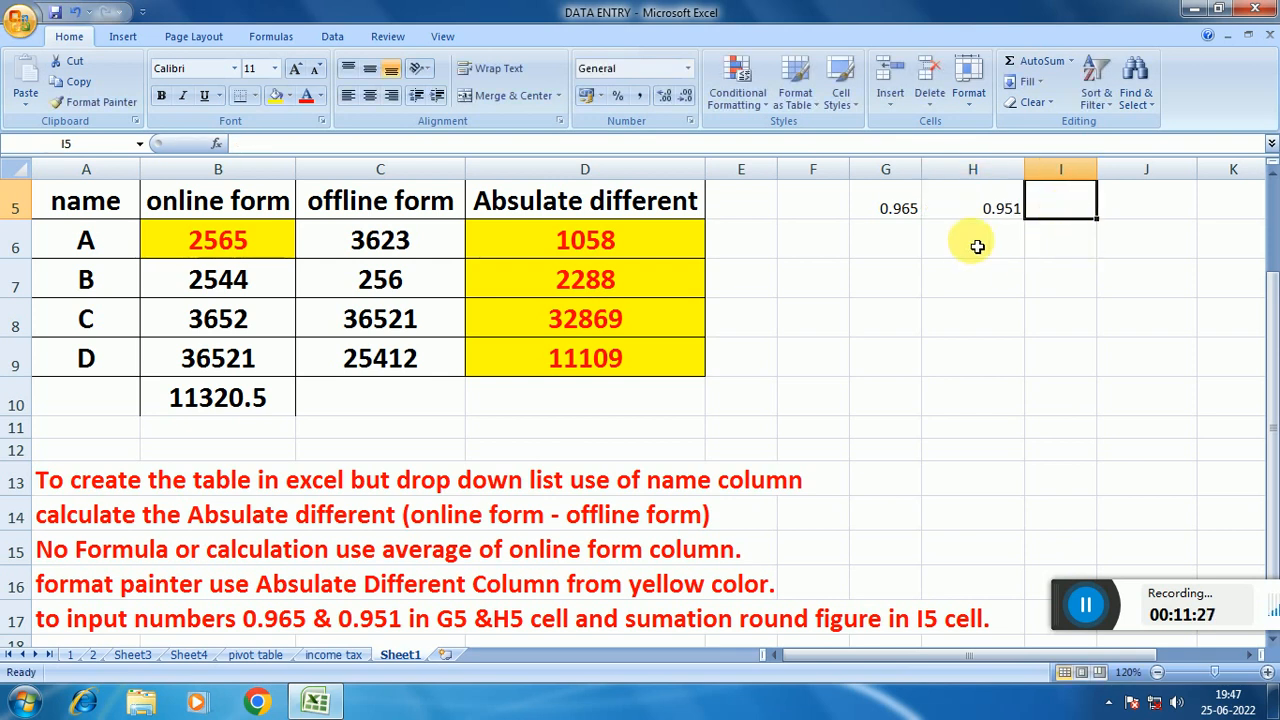
left_click(970, 318)
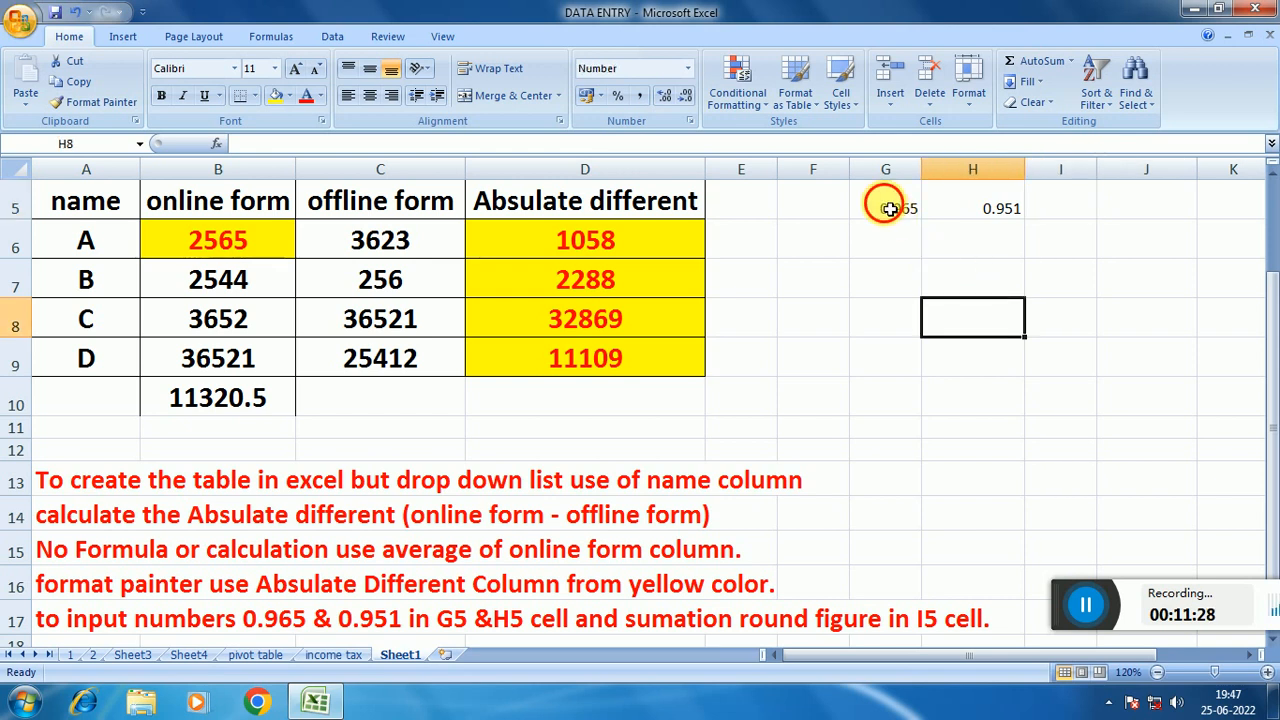
Step: Increase the font size of the numbers in G5:H5 to 20
left_click_drag(894, 205, 986, 209)
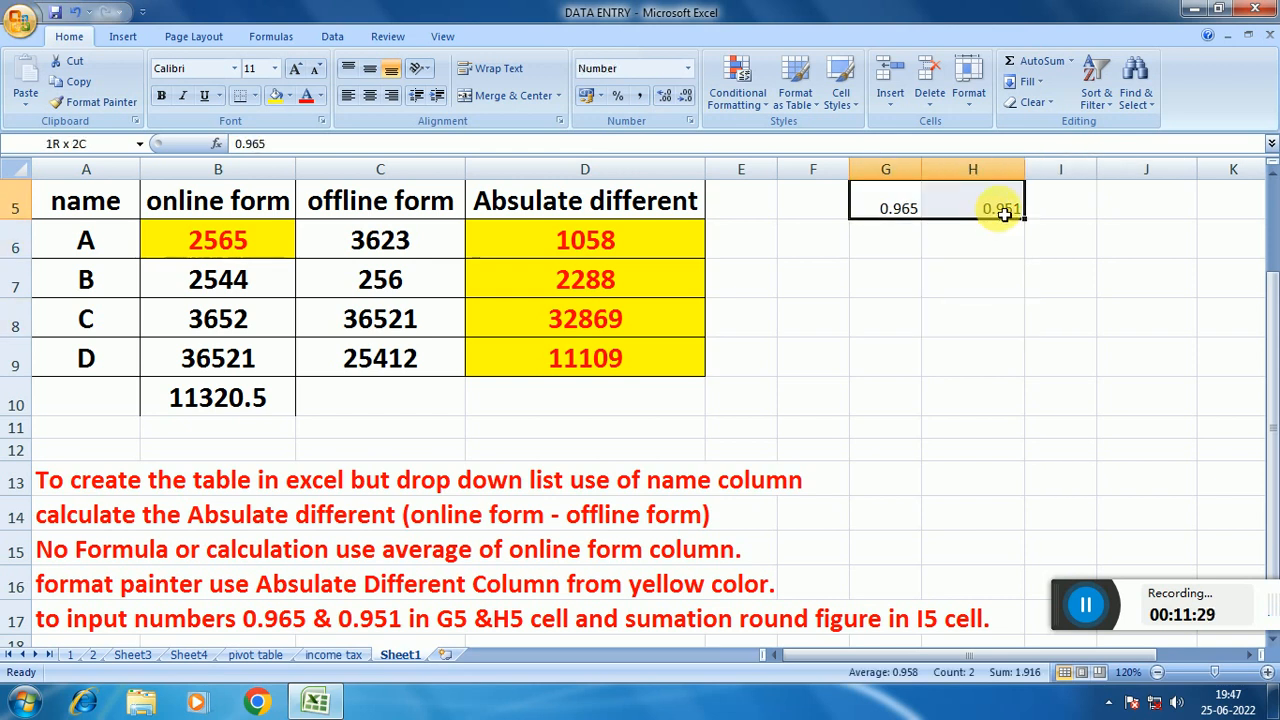
left_click(295, 69)
left_click(295, 69)
left_click(295, 69)
left_click(295, 69)
left_click(295, 69)
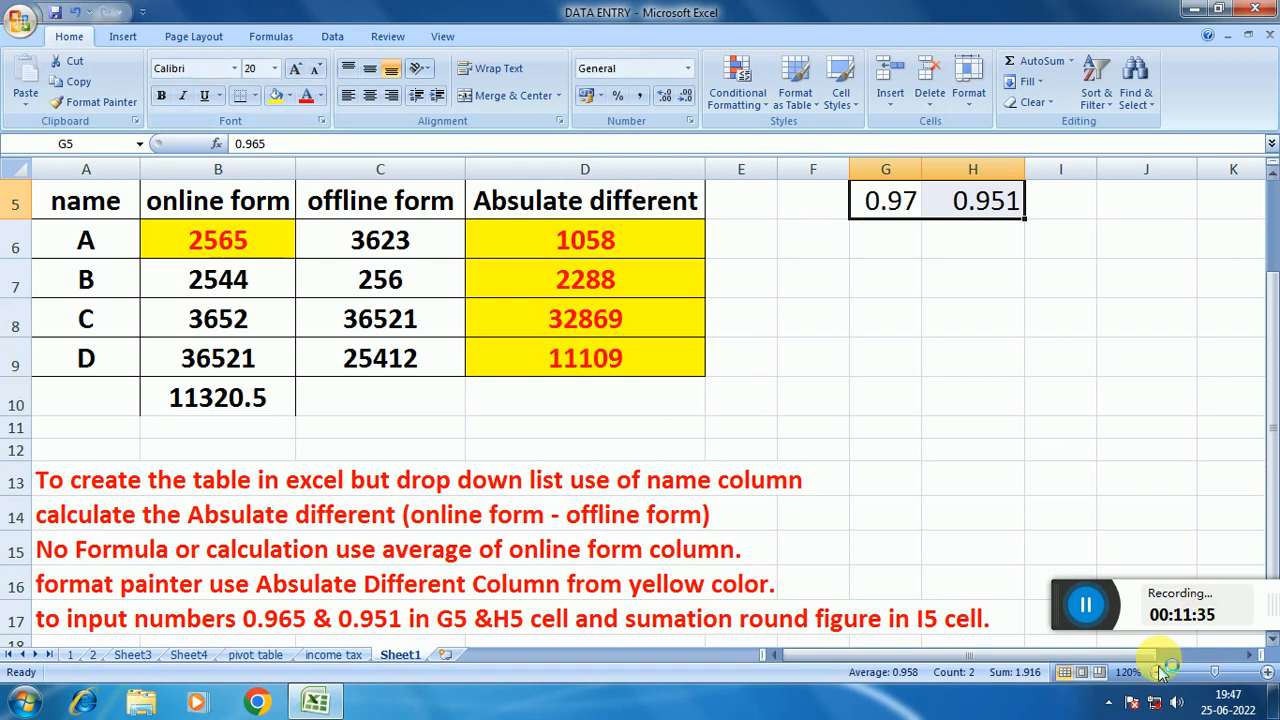
left_click_drag(1128, 657, 1176, 658)
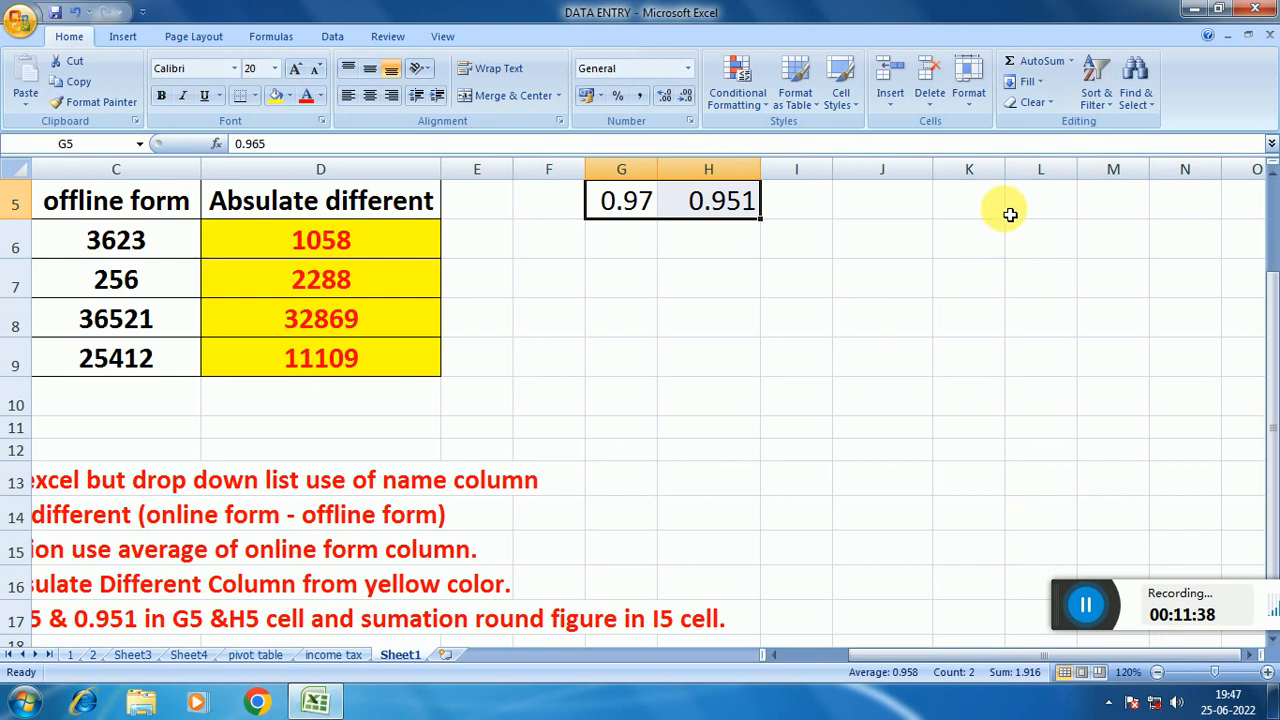
left_click(1040, 205)
type("=")
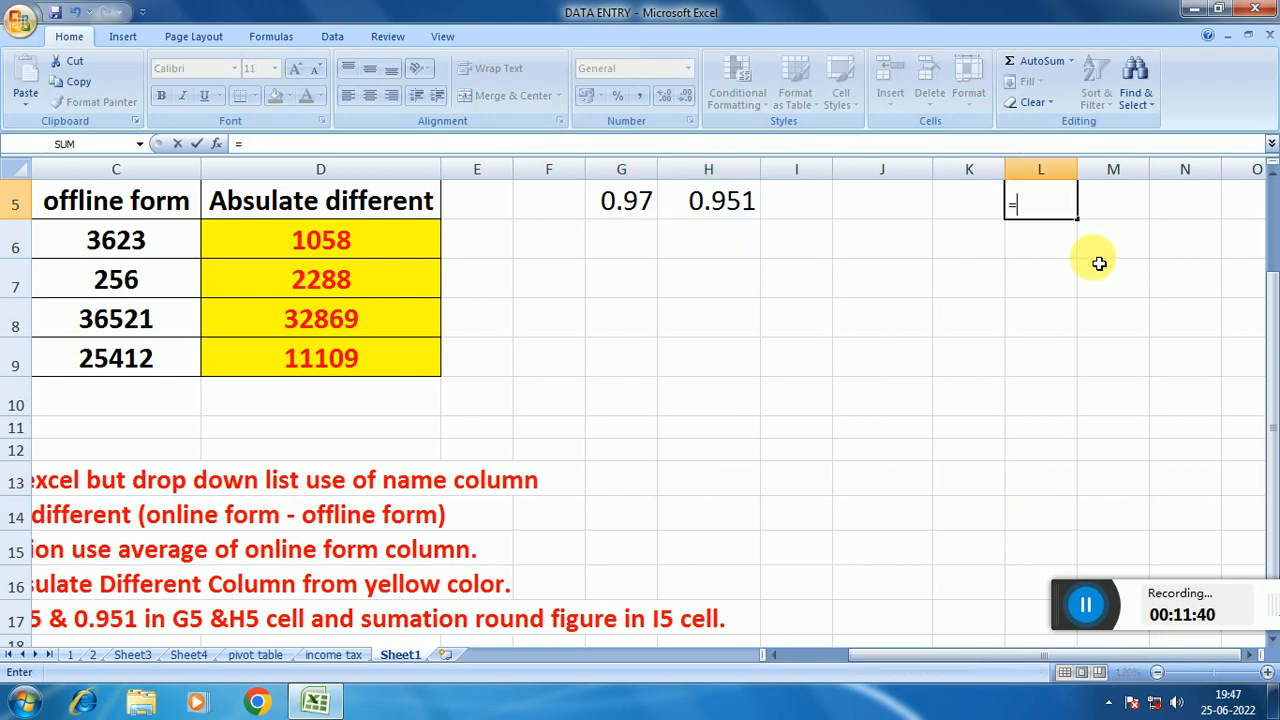
left_click(620, 202)
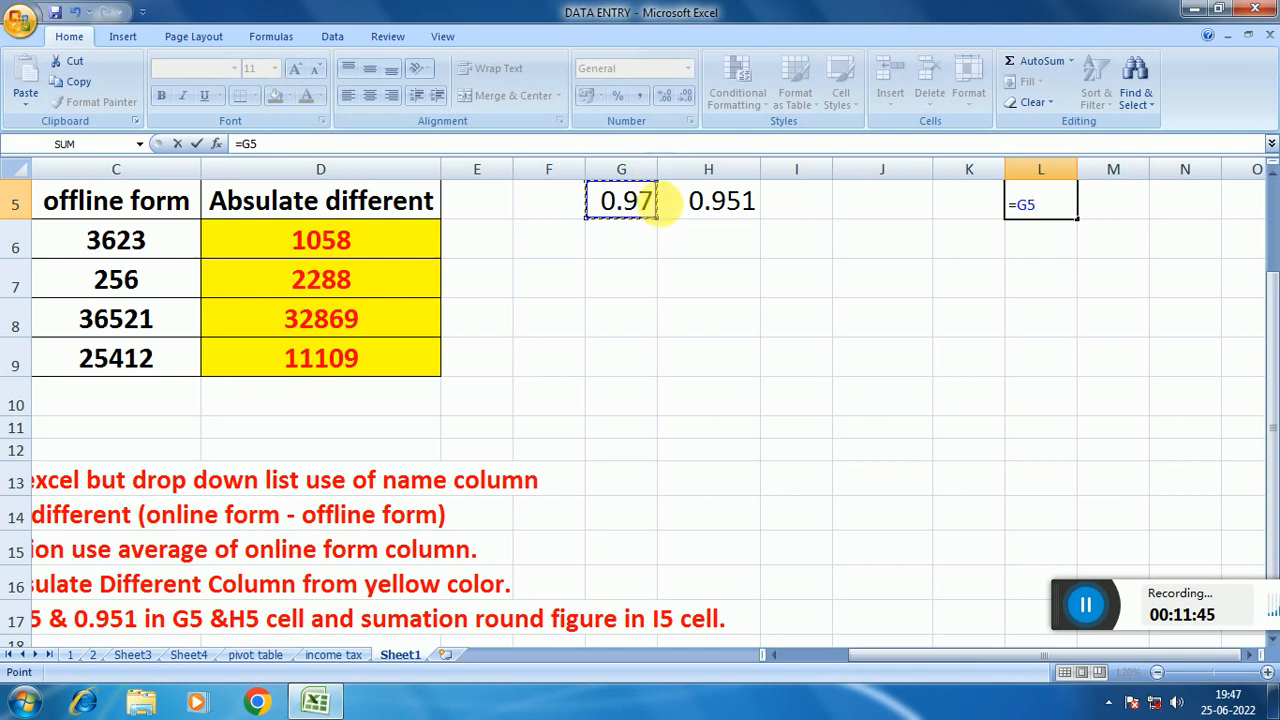
key("BackSpace")
key("BackSpace")
key("BackSpace")
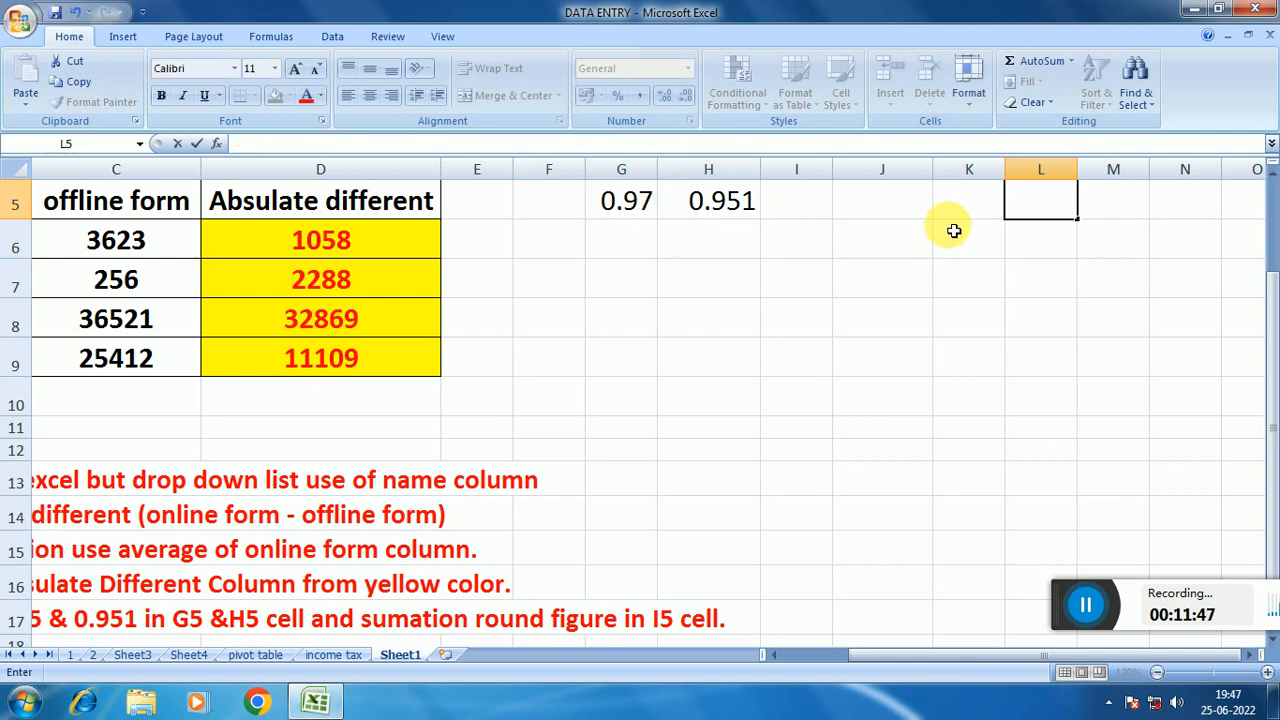
Step: Widen column G so that the number in G5 fits with all three decimals
left_click(698, 243)
left_click_drag(658, 169, 690, 172)
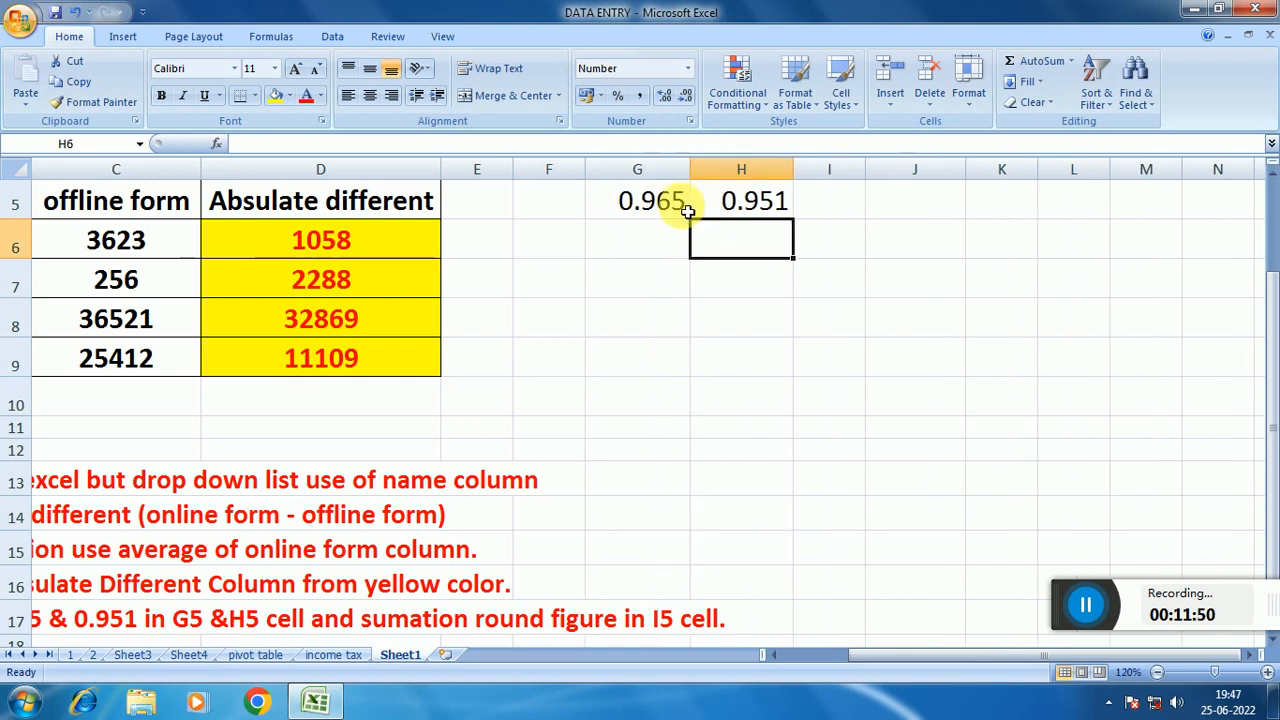
Step: Add the two numbers in K5 with the formula =G5+H5, and clear the cell again
left_click(1006, 213)
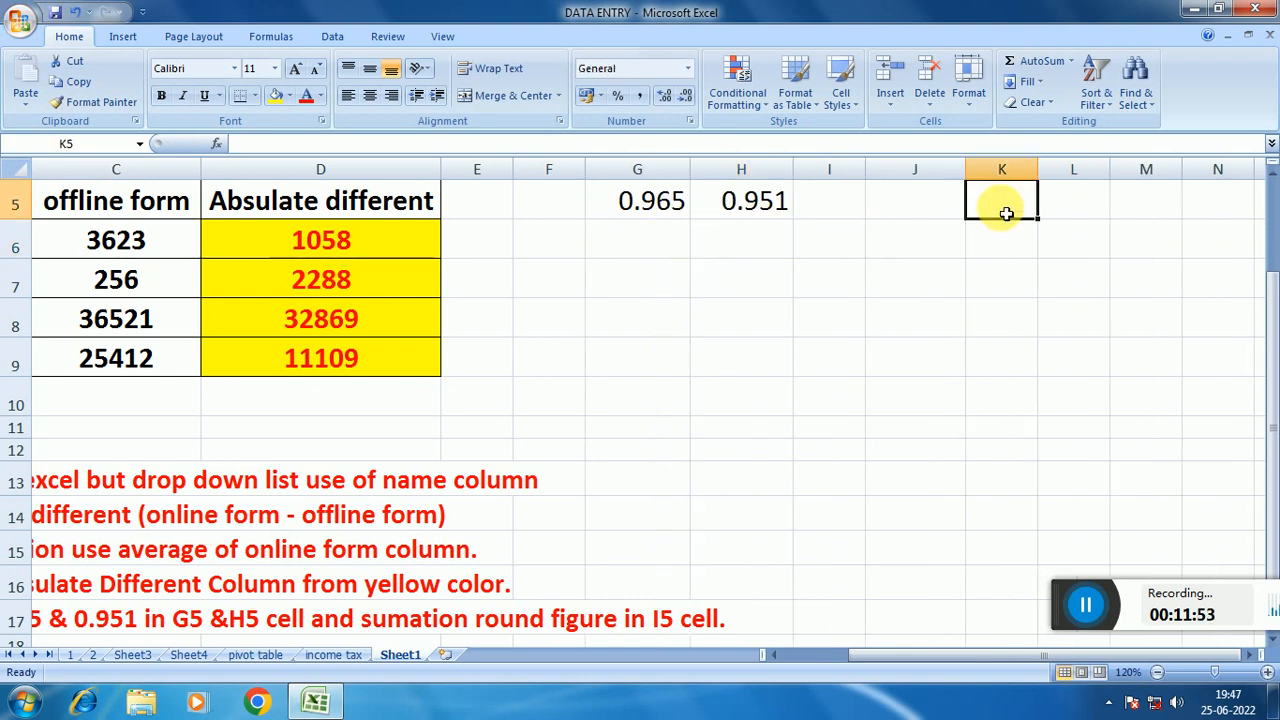
type("=")
left_click(652, 213)
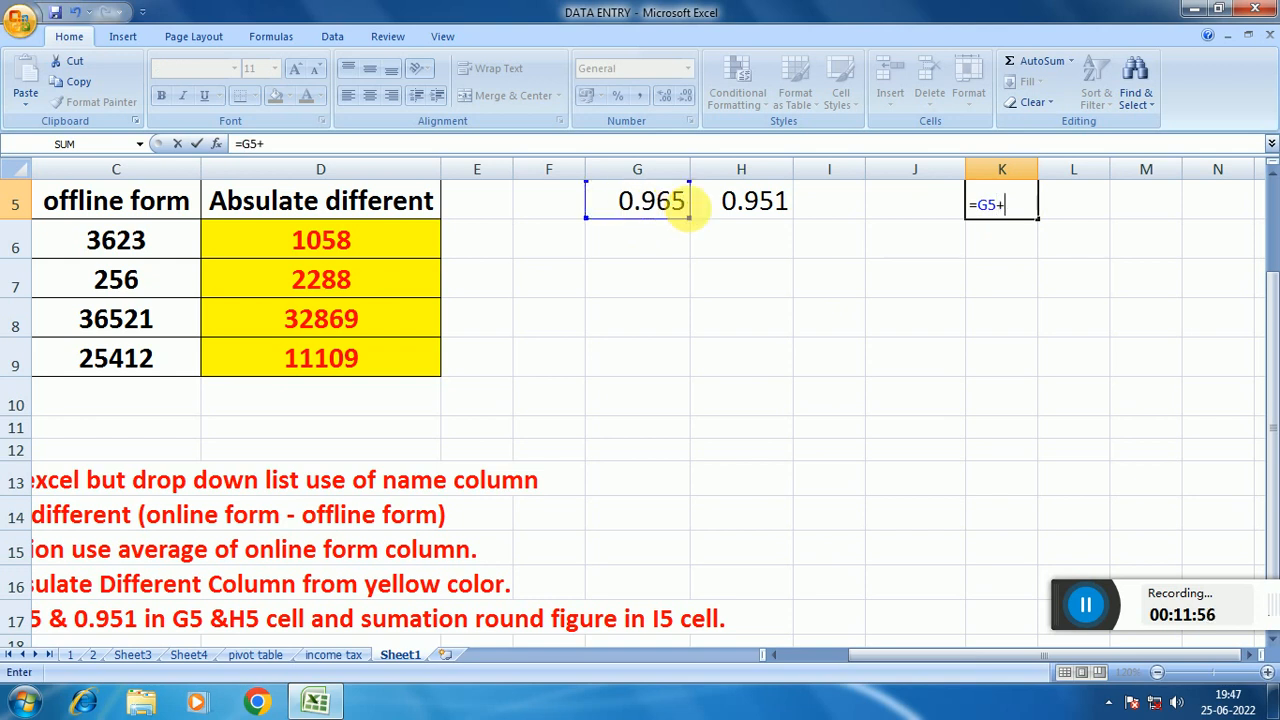
left_click(737, 211)
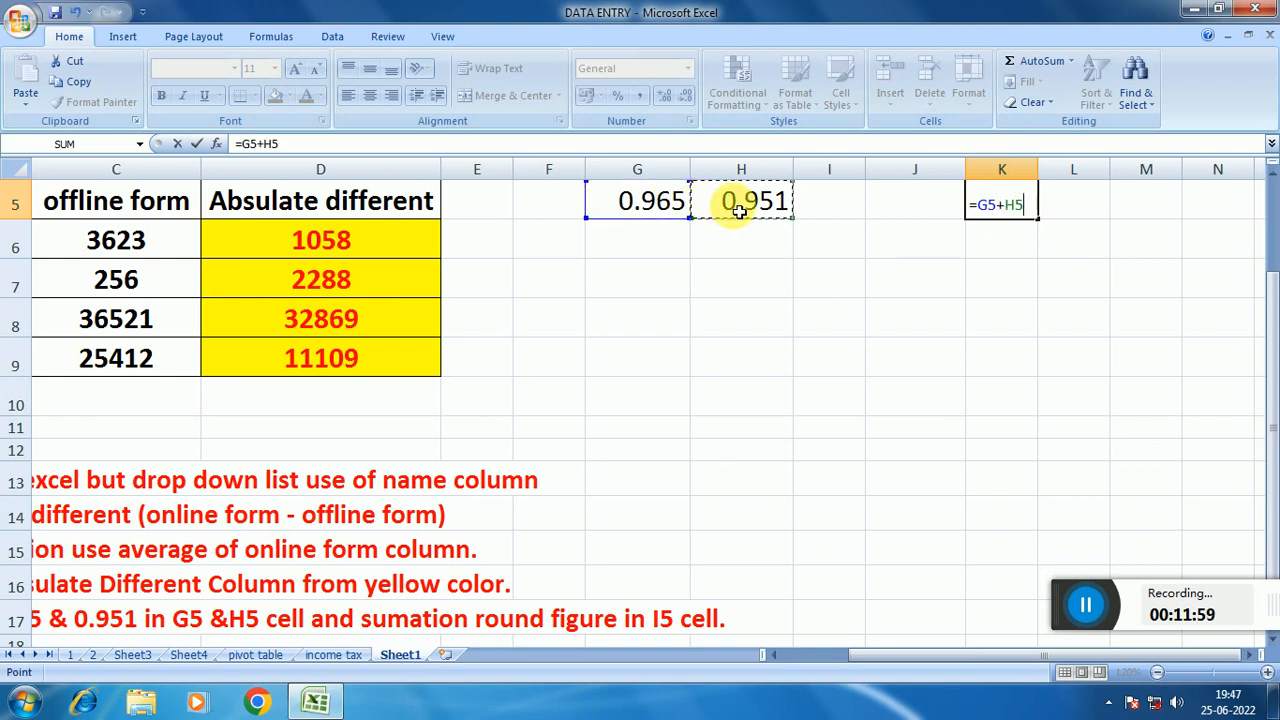
key("Return")
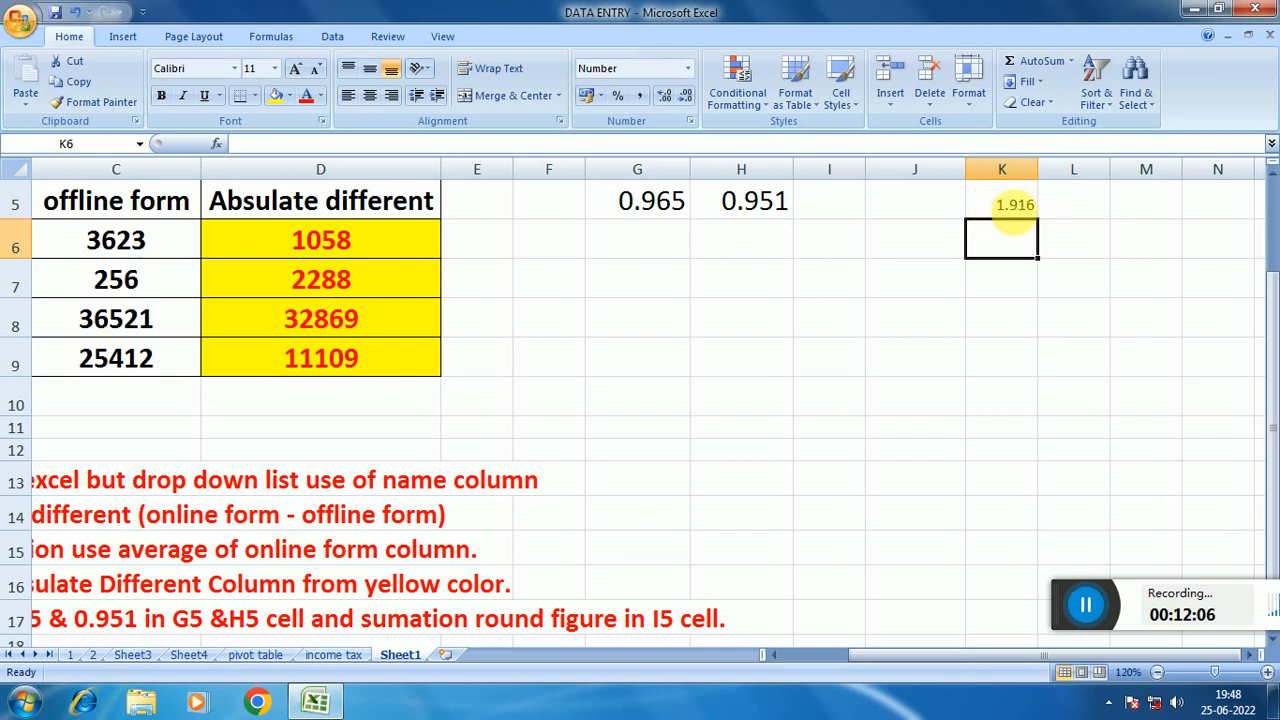
left_click(1017, 209)
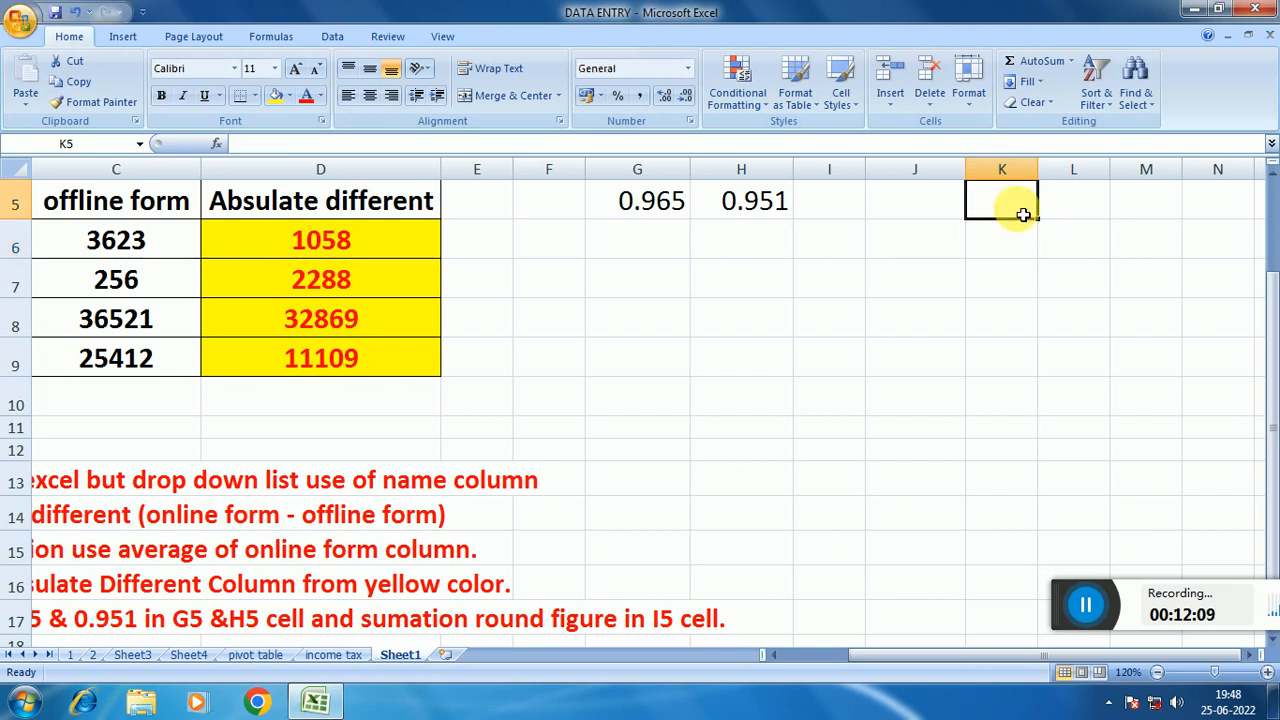
left_click(918, 206)
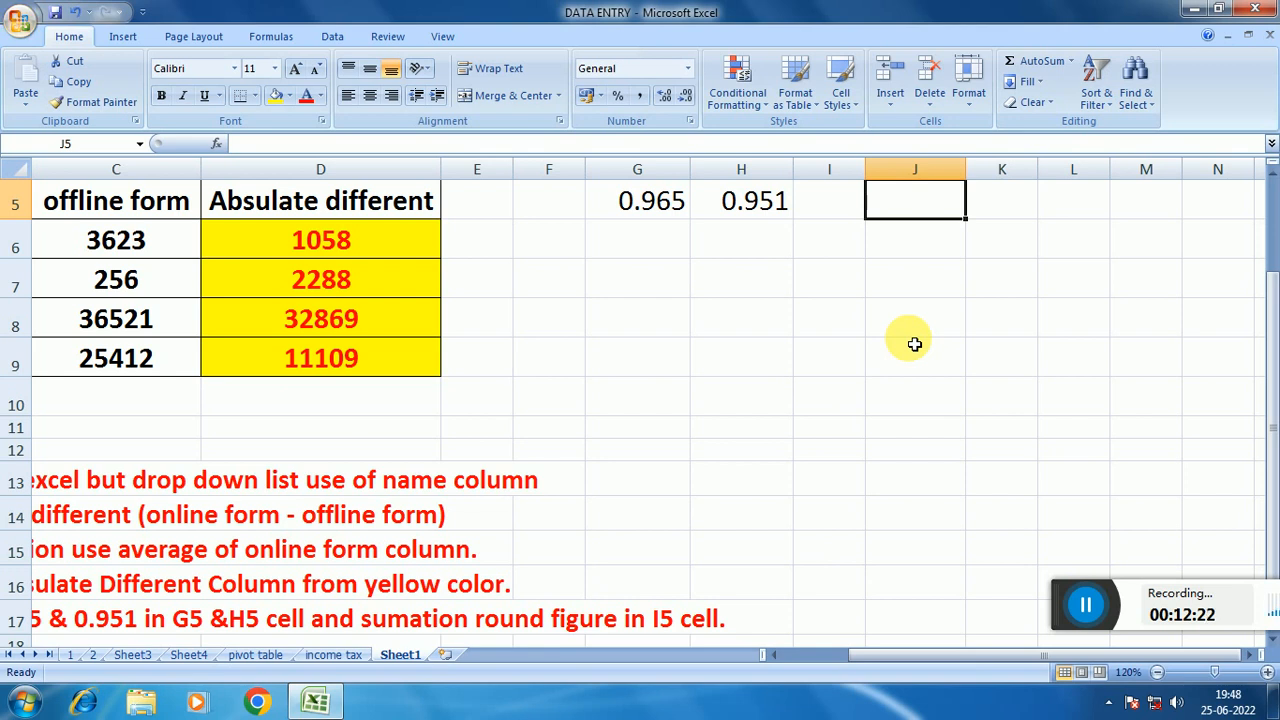
Step: Enter the label AVERAGE in A10, beside the average of the online form column
left_click_drag(896, 655, 858, 665)
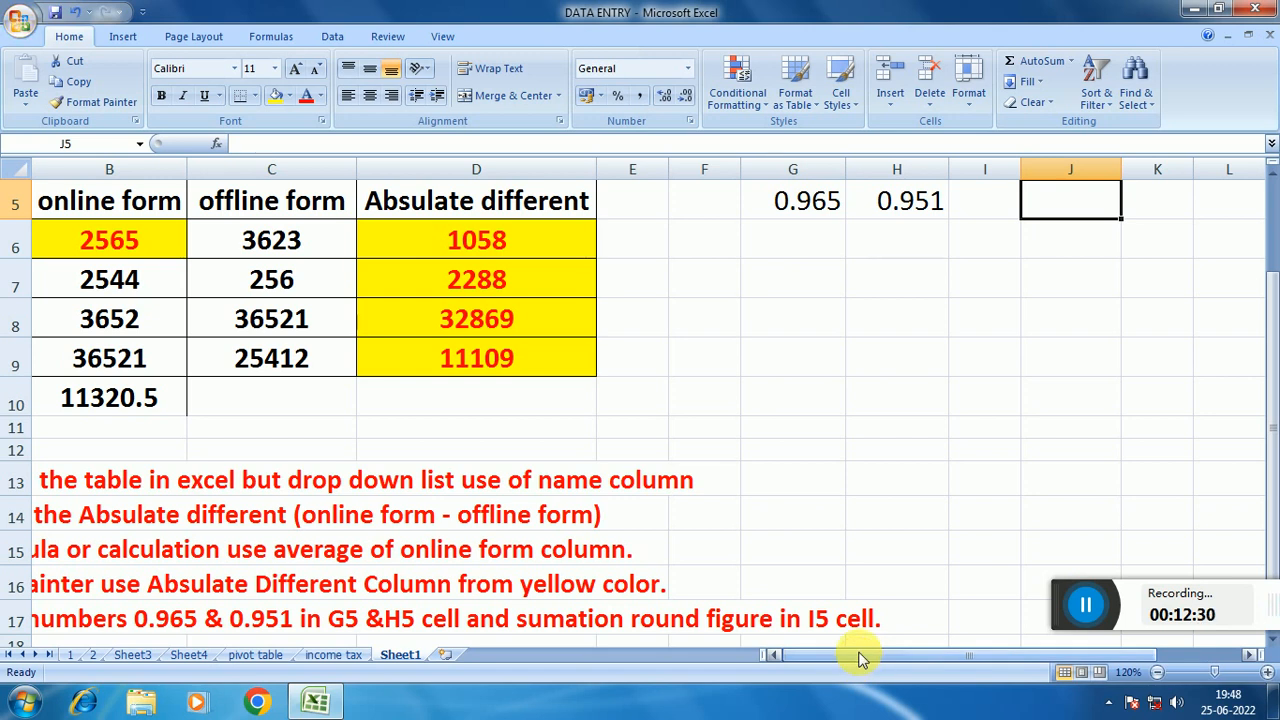
left_click_drag(862, 657, 853, 655)
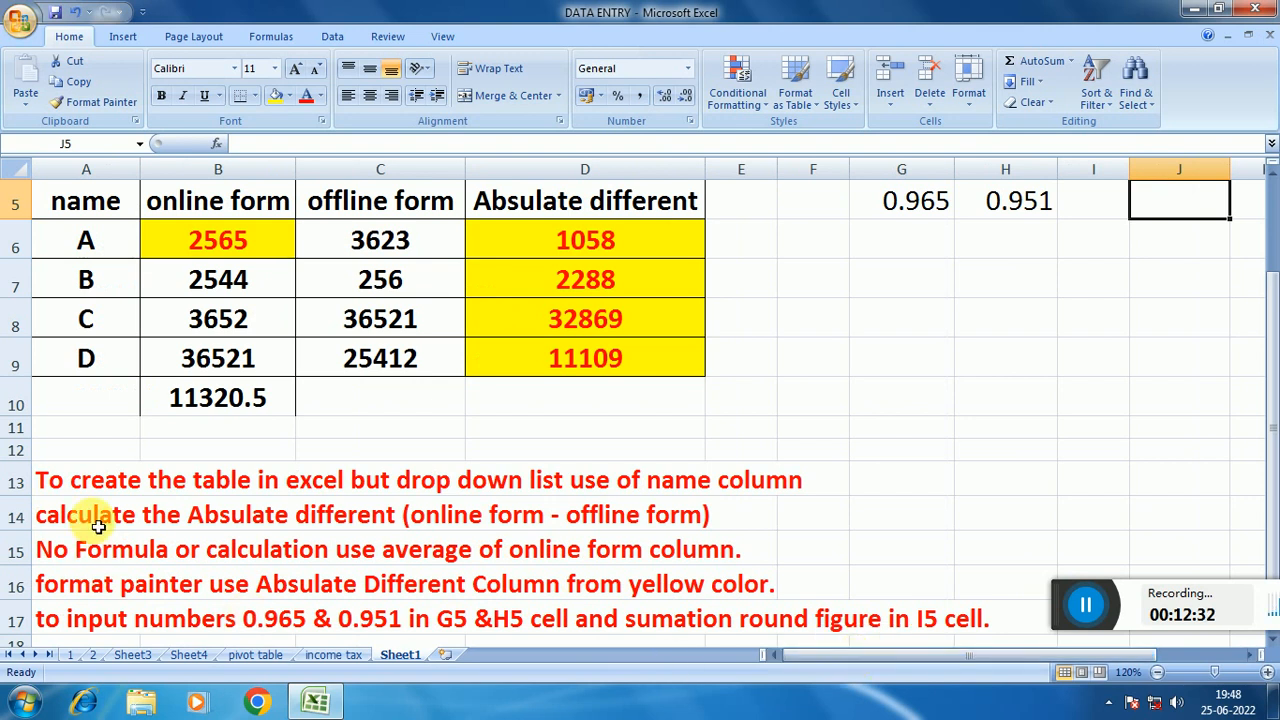
left_click(90, 405)
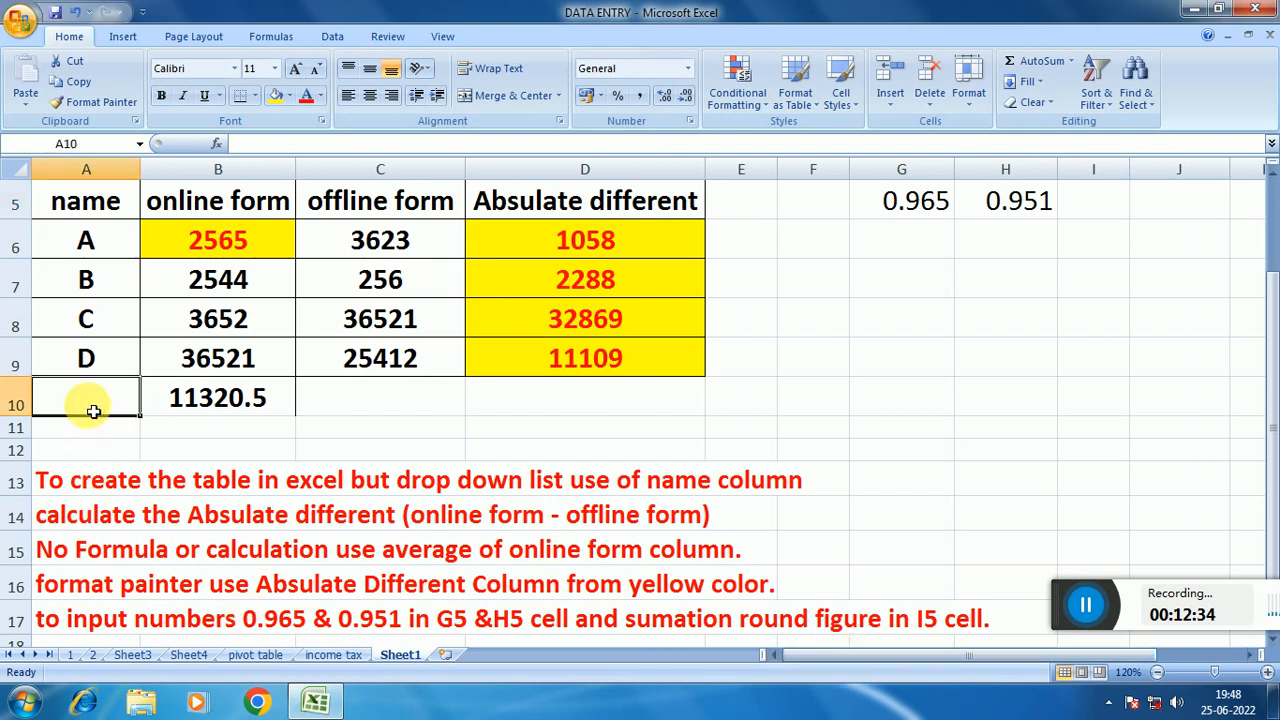
type("AVERA")
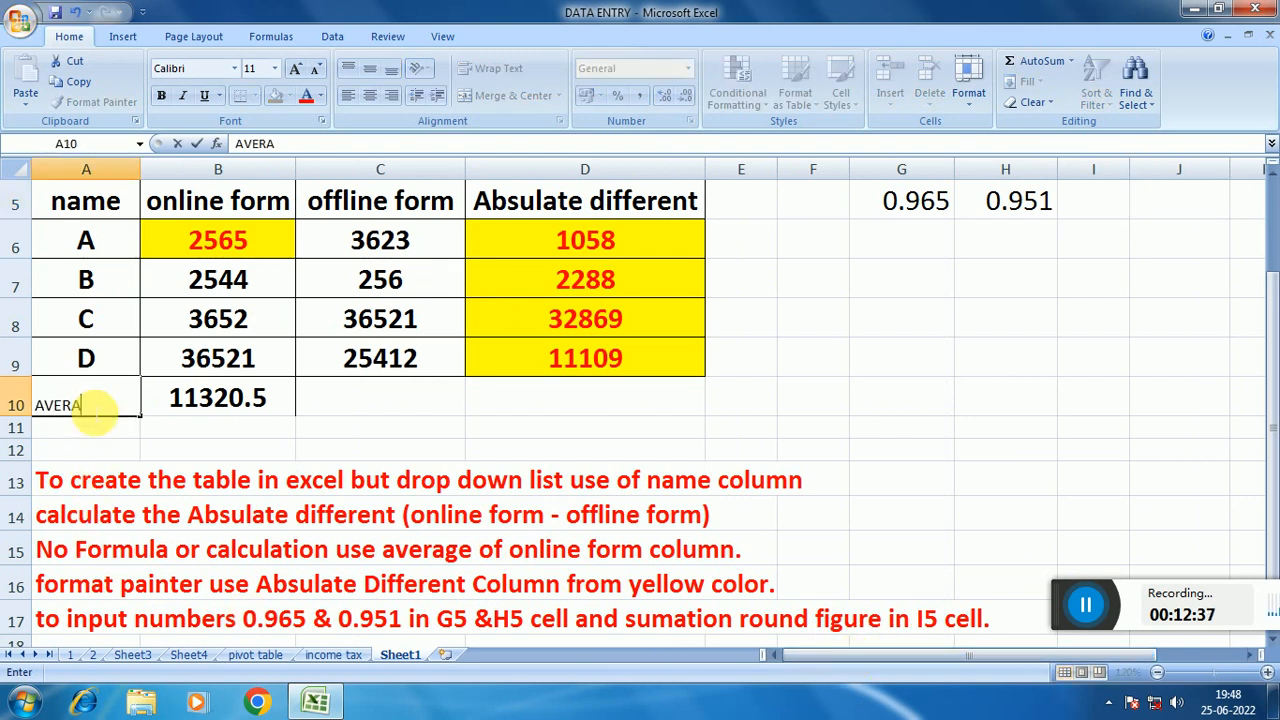
type("GE")
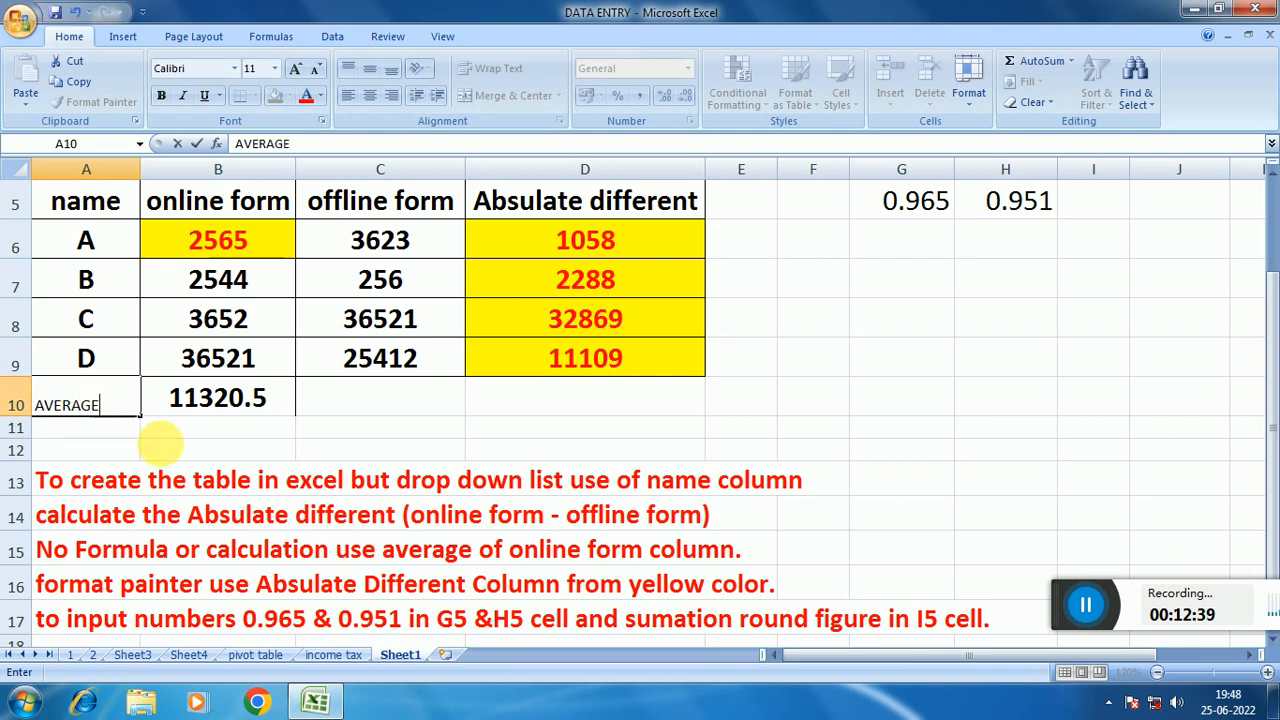
left_click(186, 448)
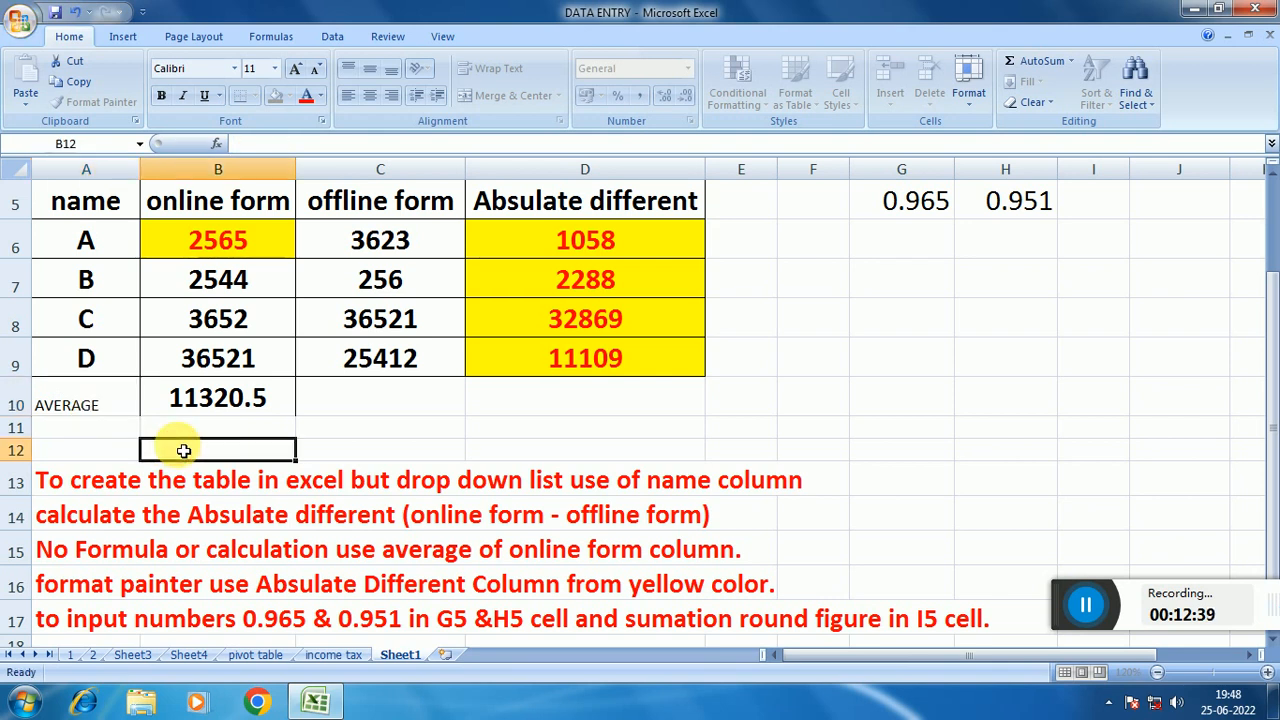
Step: Format the AVERAGE label in A10 as bold, centred text with font size 14
left_click(110, 405)
left_click(311, 75)
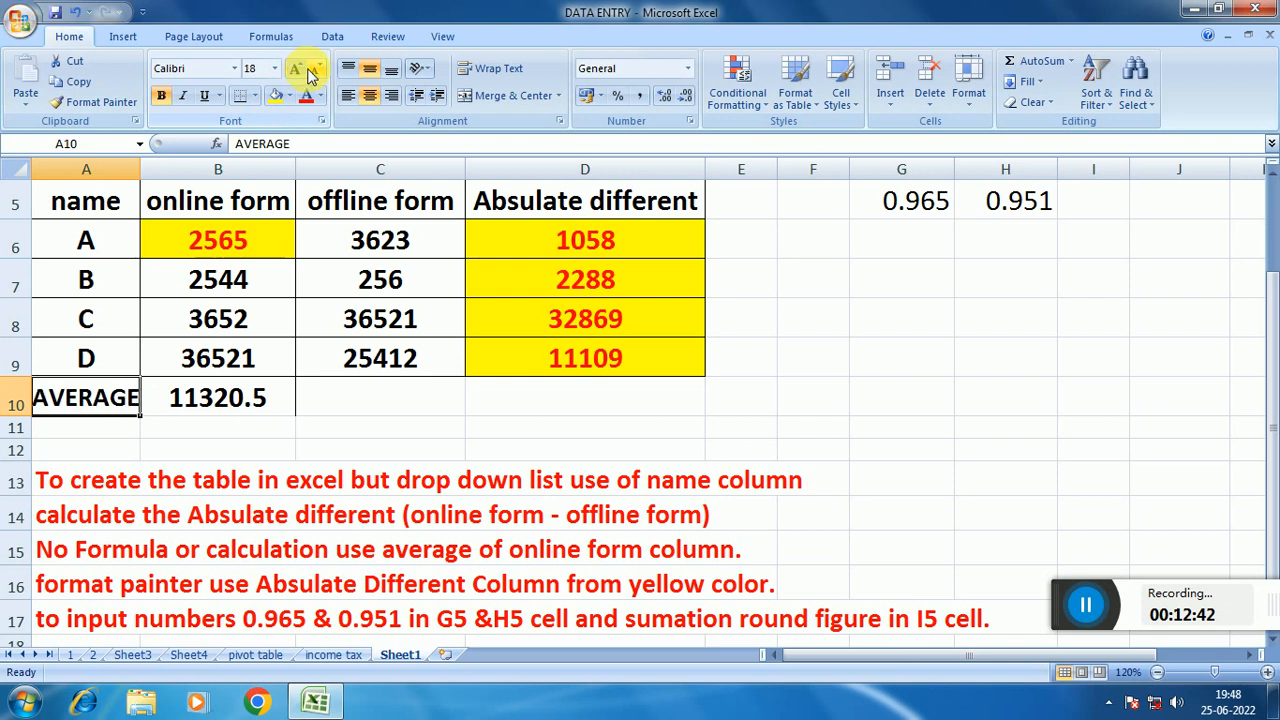
left_click(311, 75)
left_click(311, 75)
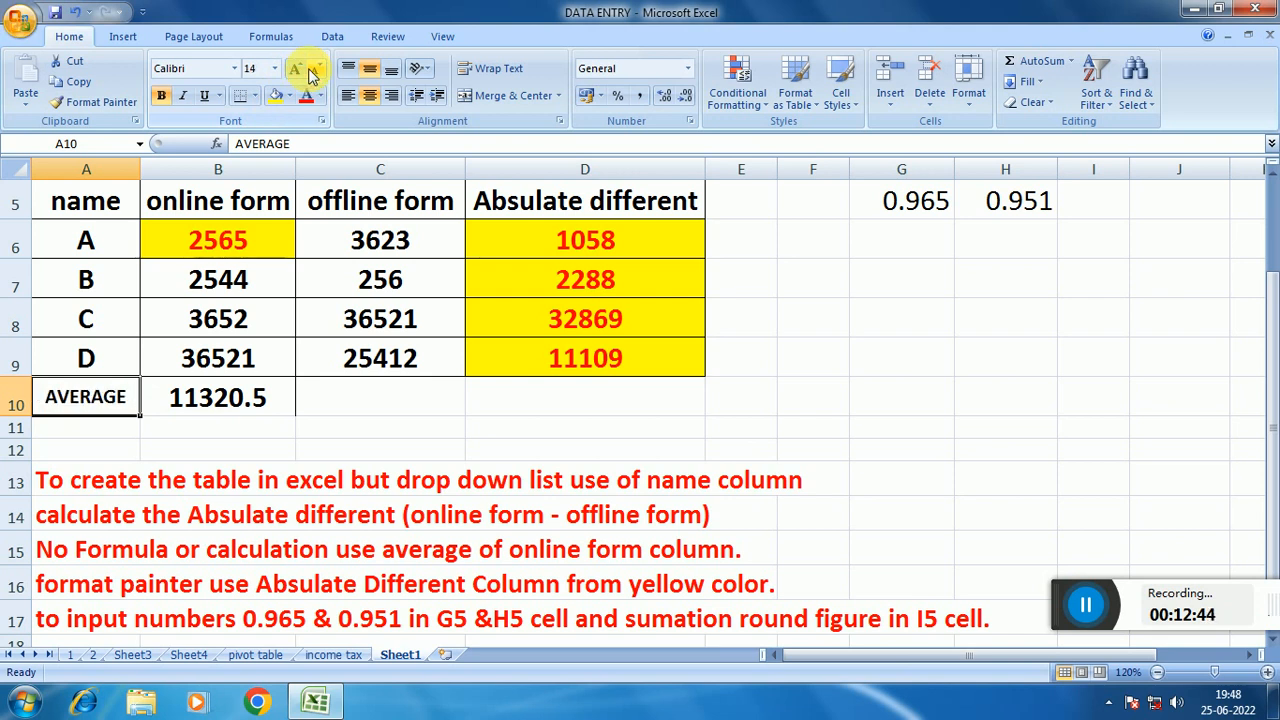
left_click(337, 398)
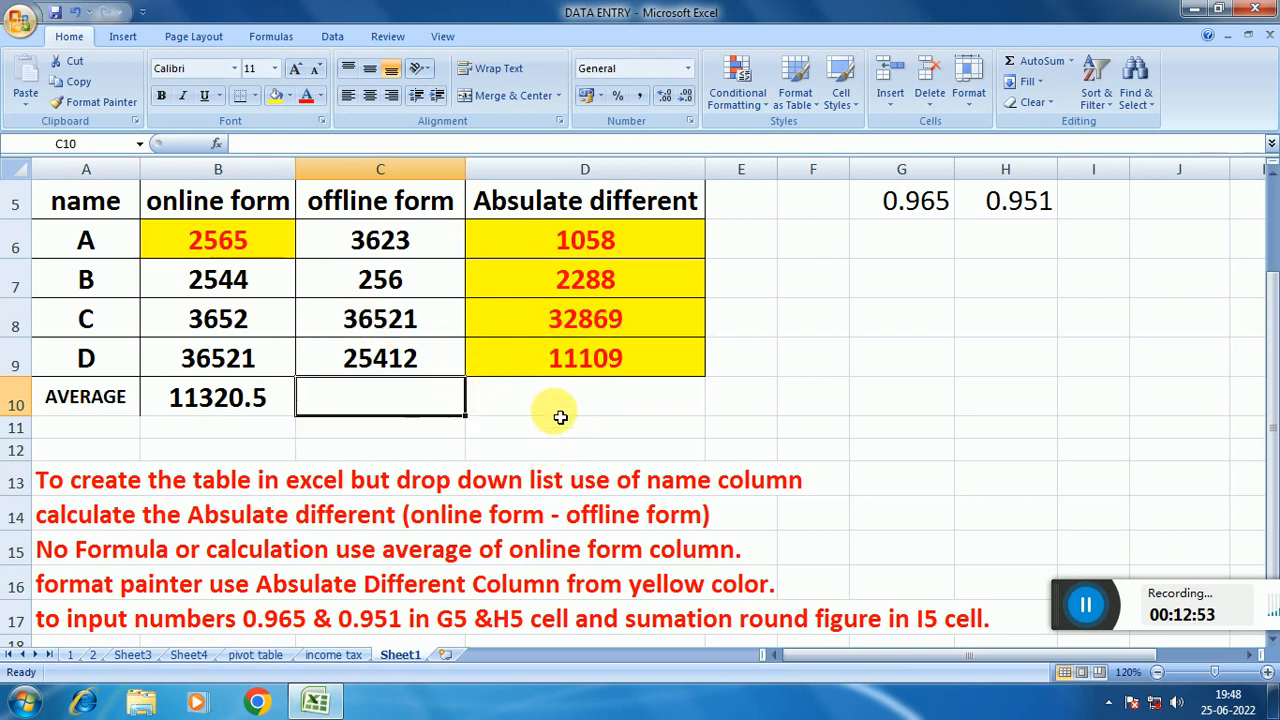
Step: Format cells G5:I5 with centred bold text and all borders
left_click_drag(835, 652, 884, 652)
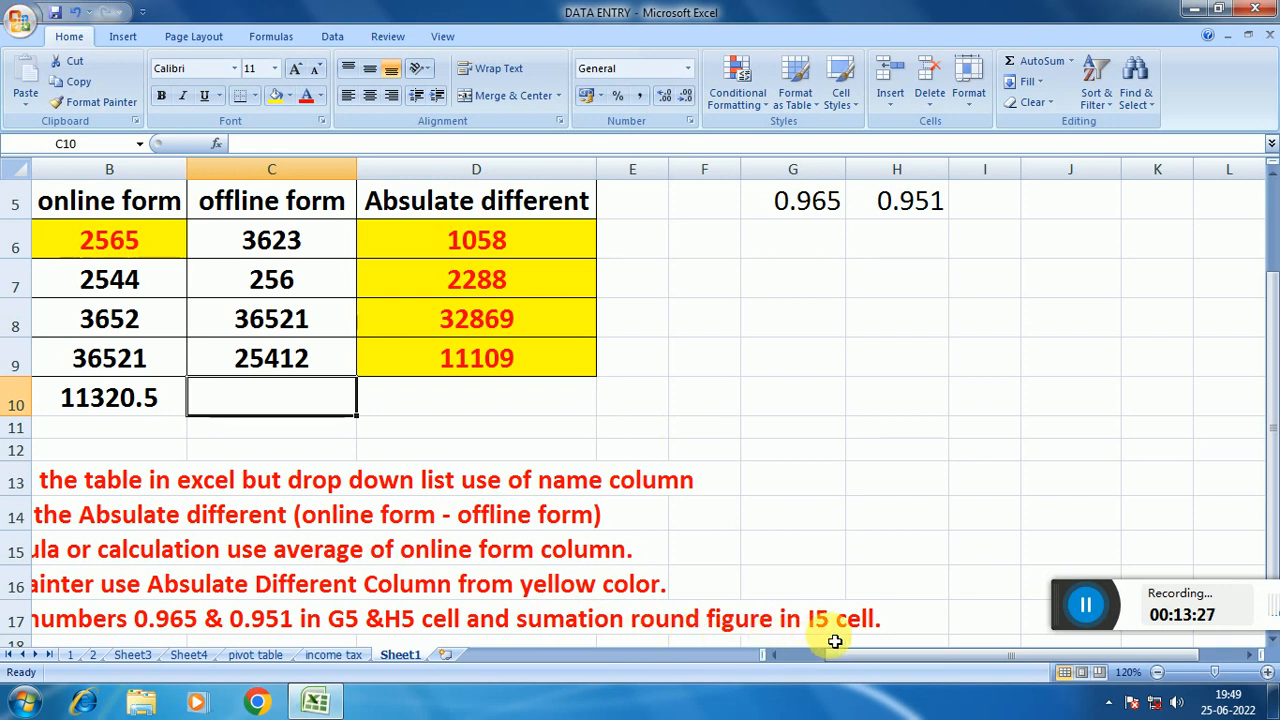
left_click(984, 202)
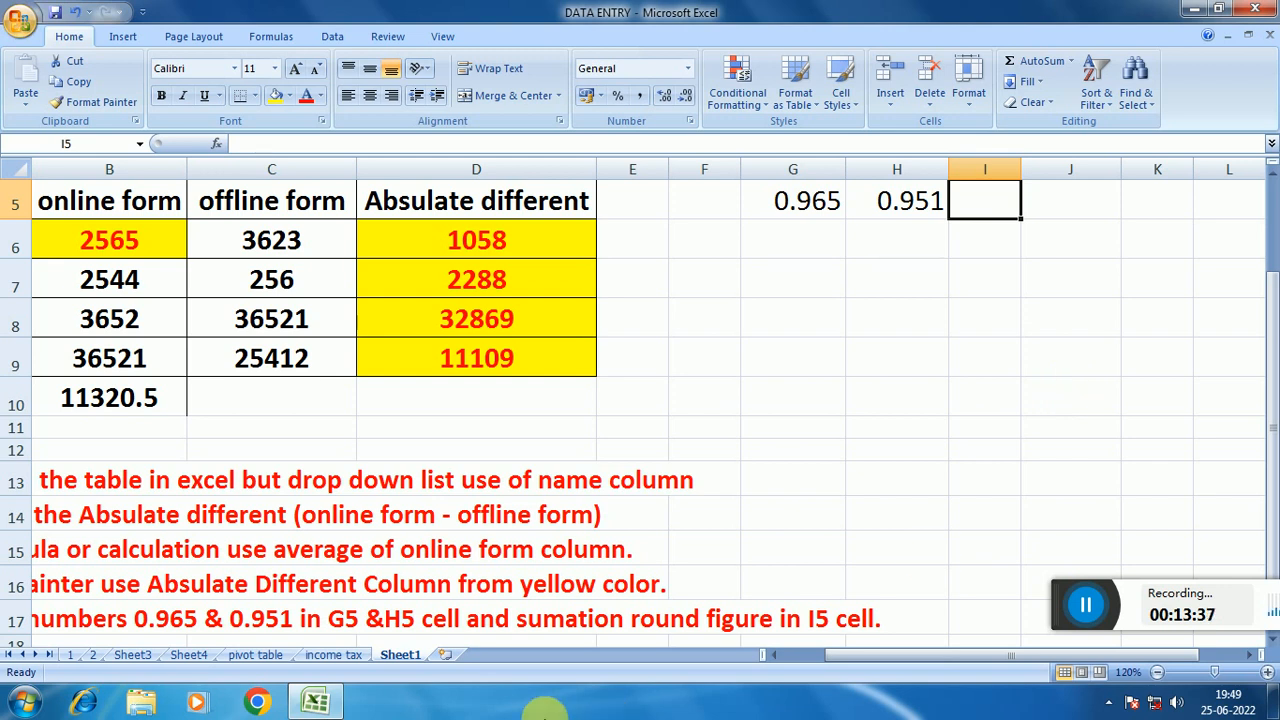
left_click(851, 383)
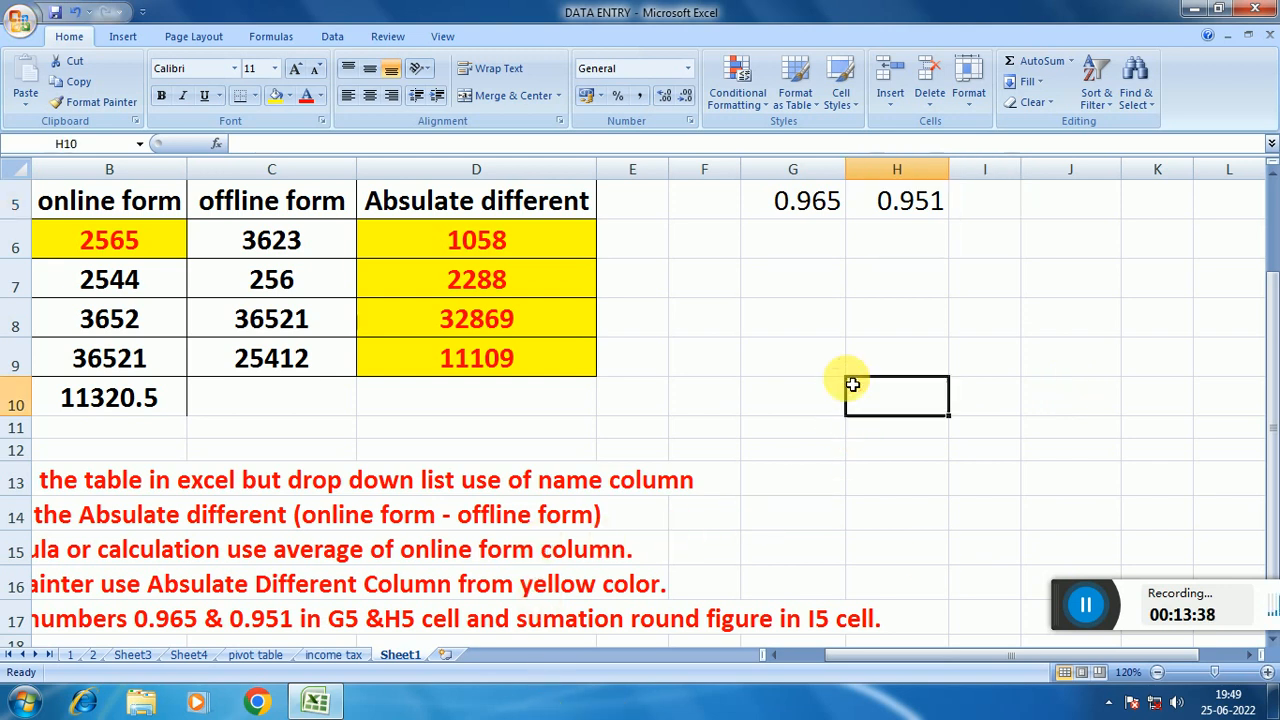
left_click(792, 203)
left_click_drag(792, 203, 971, 200)
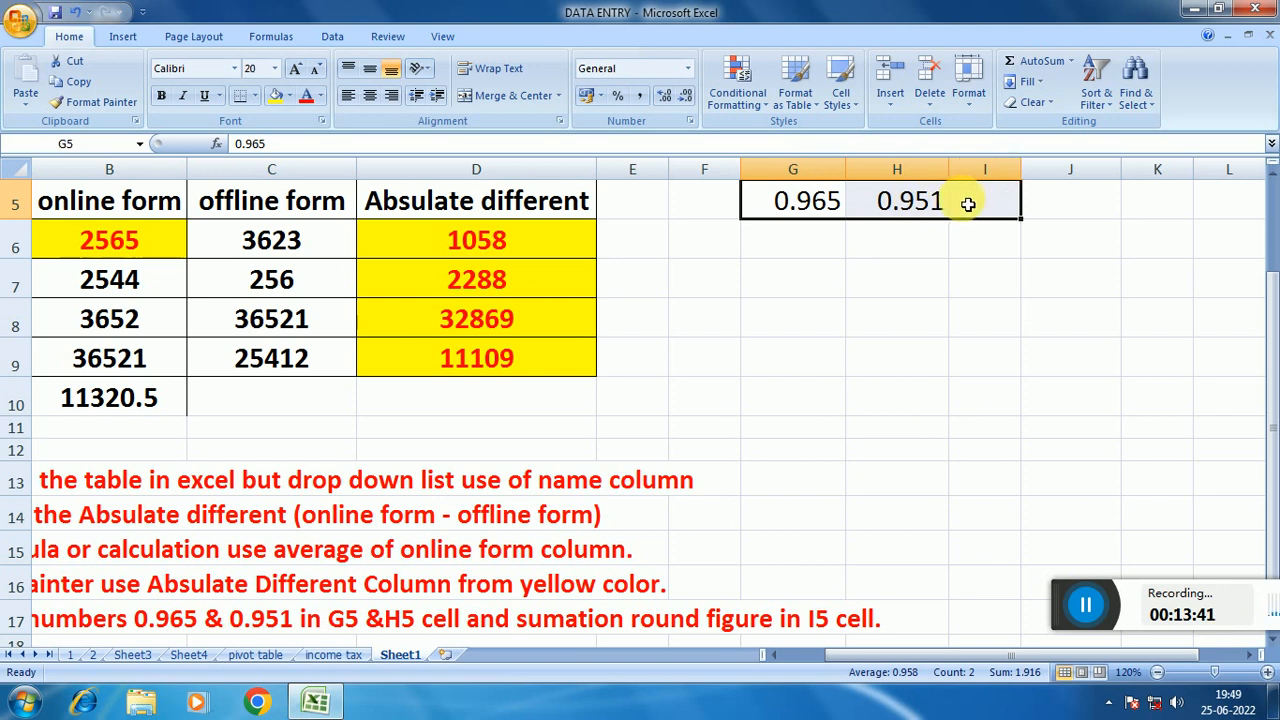
left_click(369, 95)
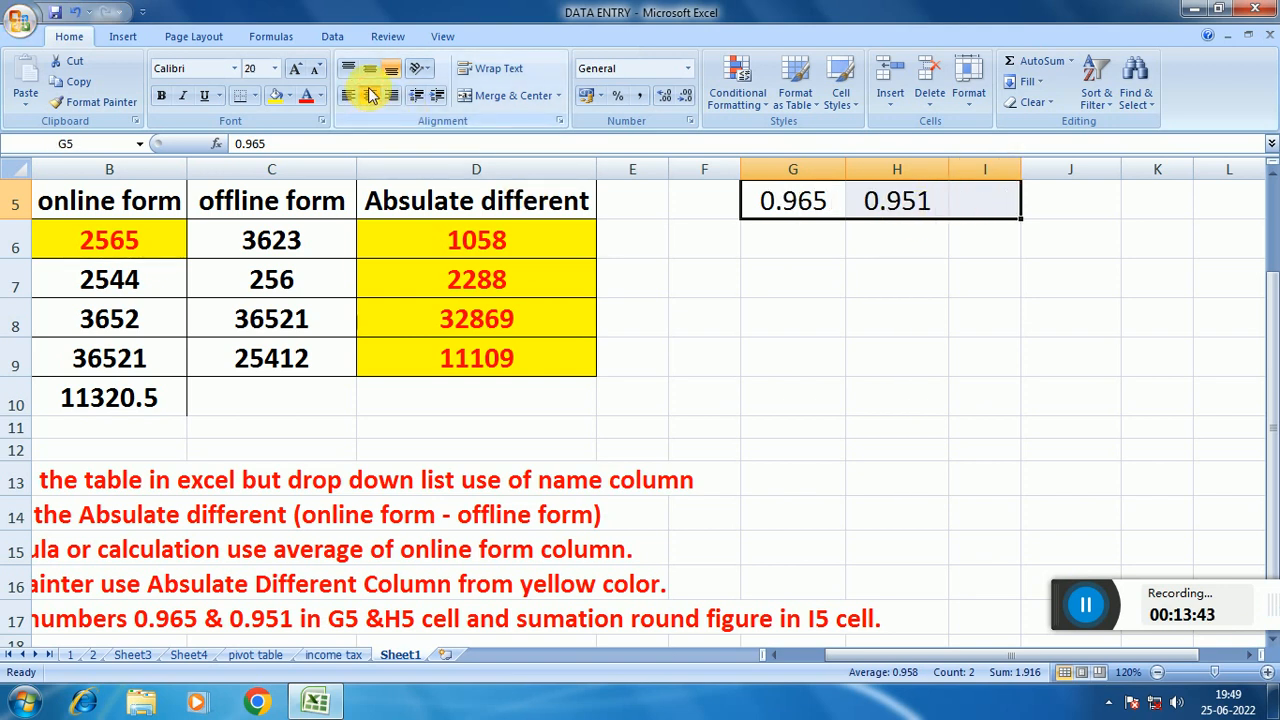
left_click(254, 95)
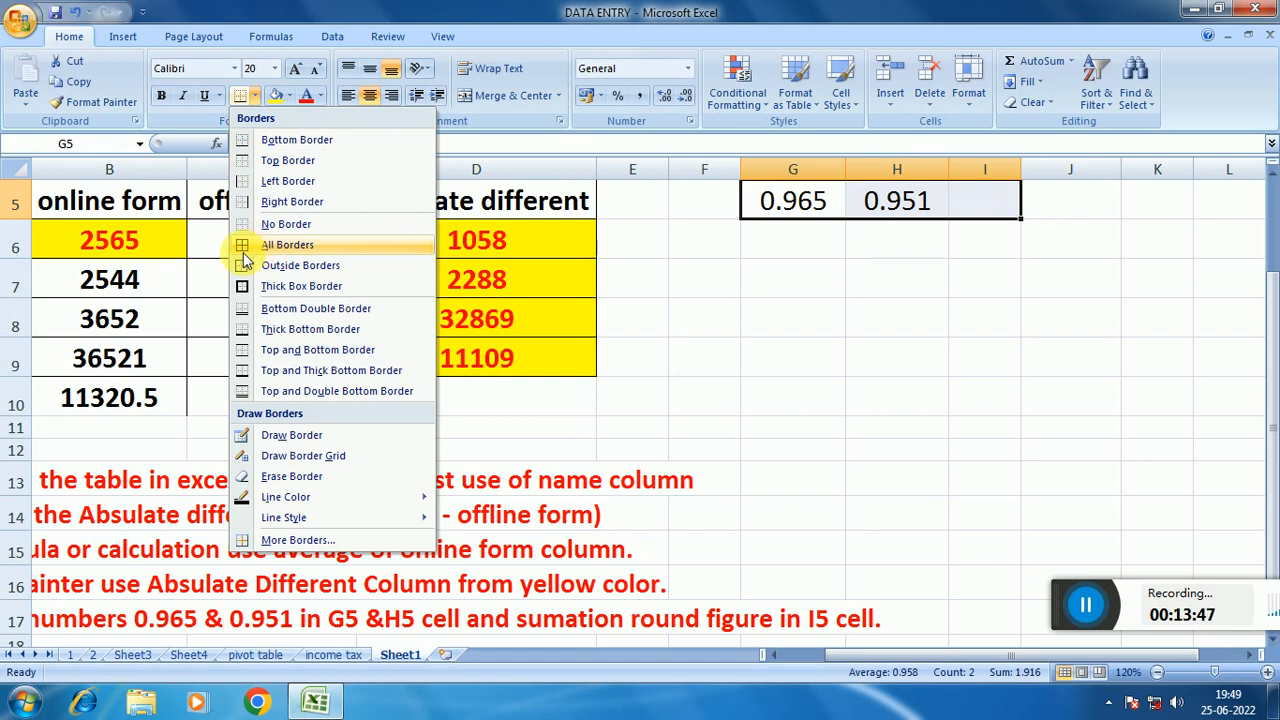
left_click(240, 246)
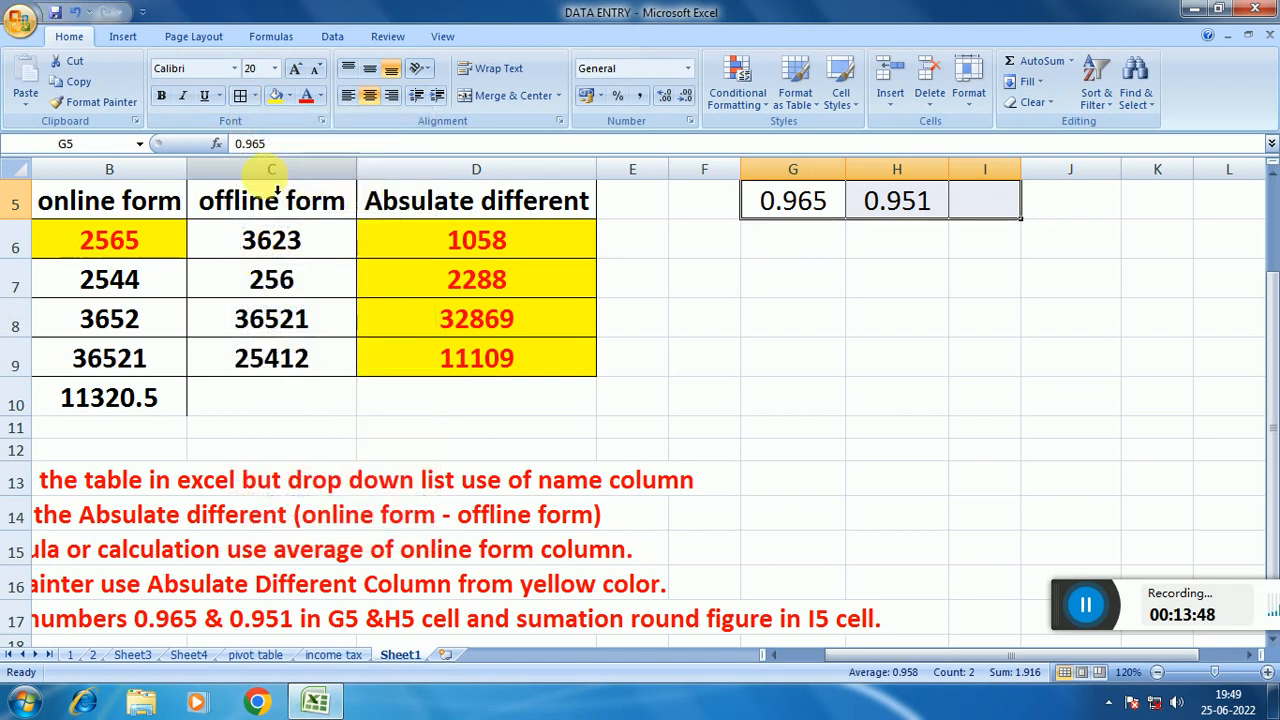
left_click(161, 95)
left_click(1003, 350)
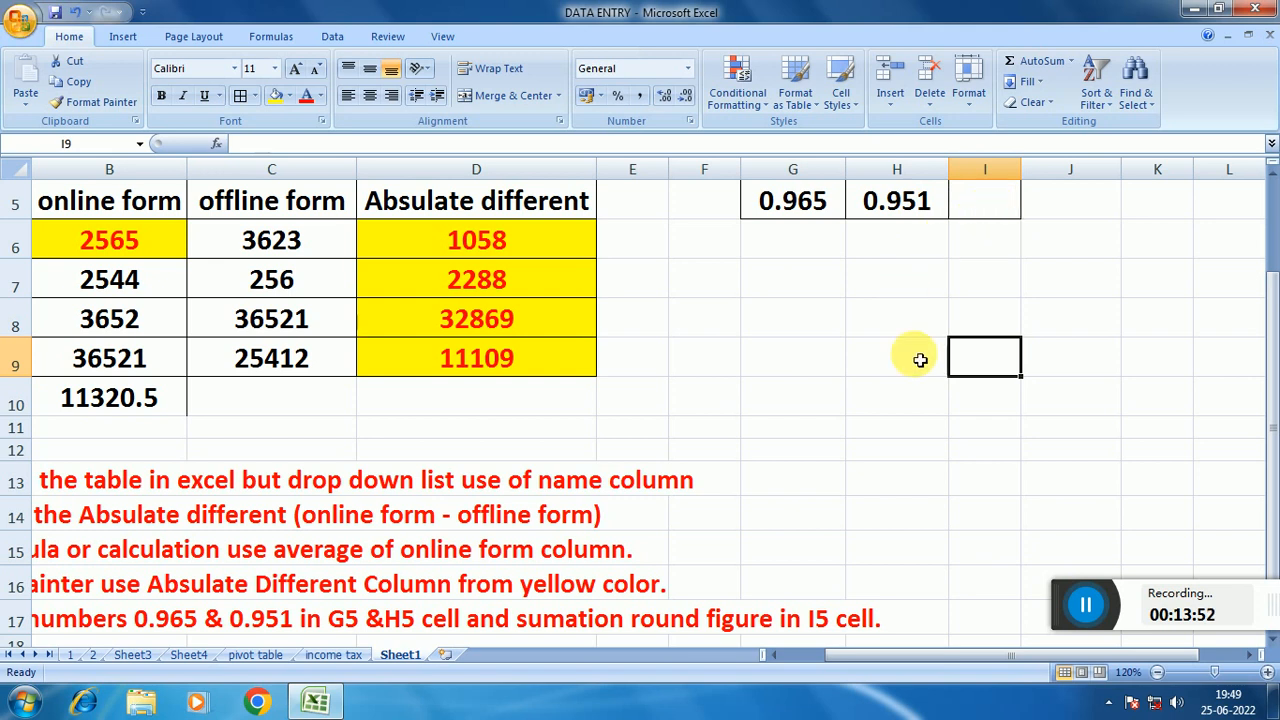
left_click(984, 208)
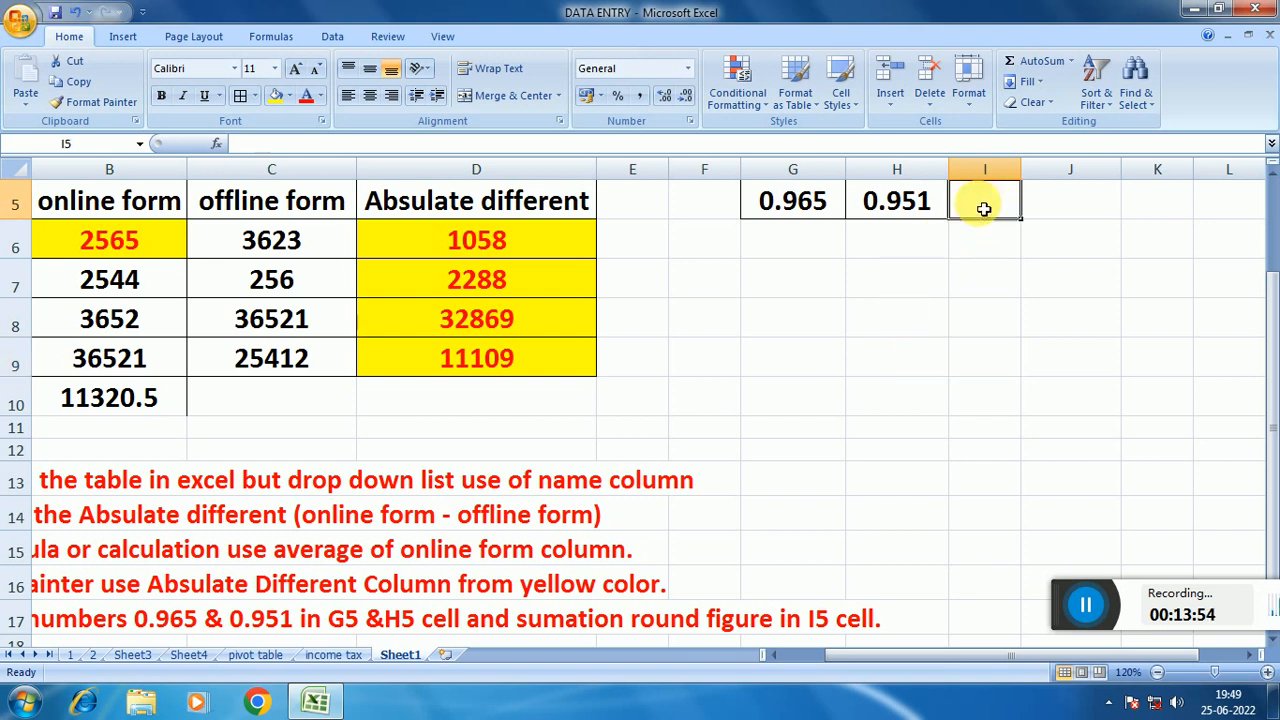
type("=")
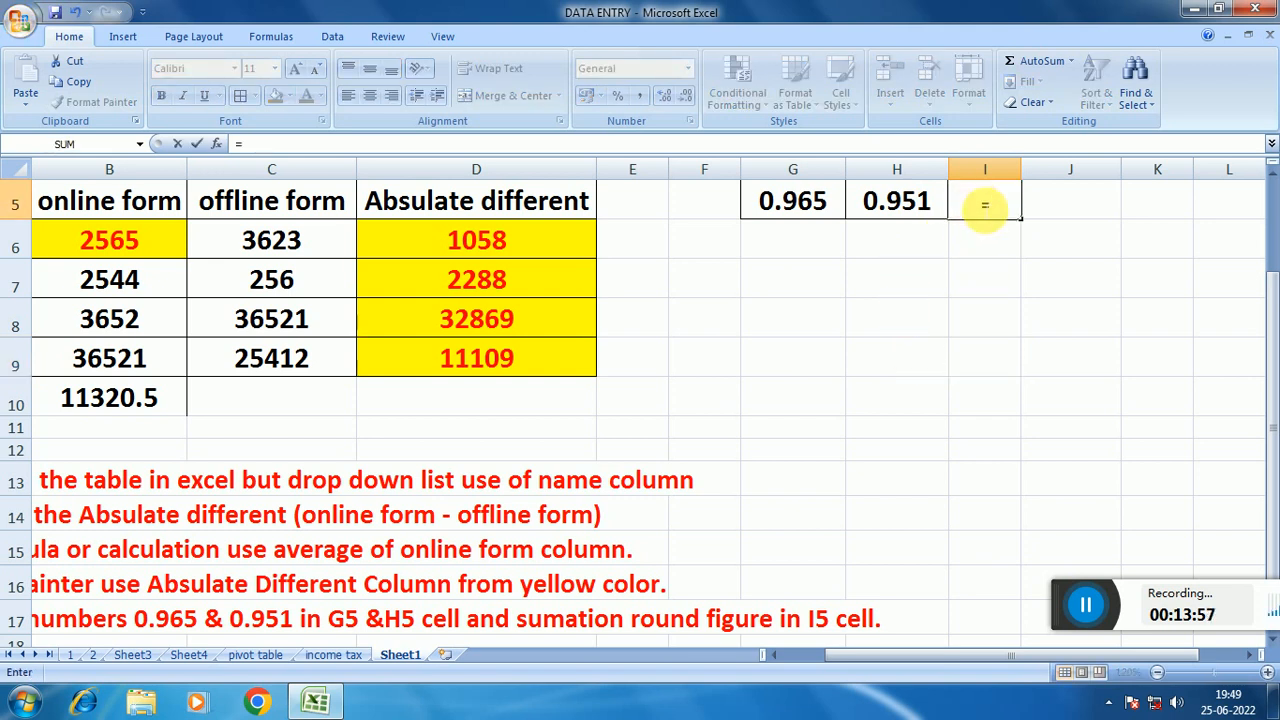
type("ROU")
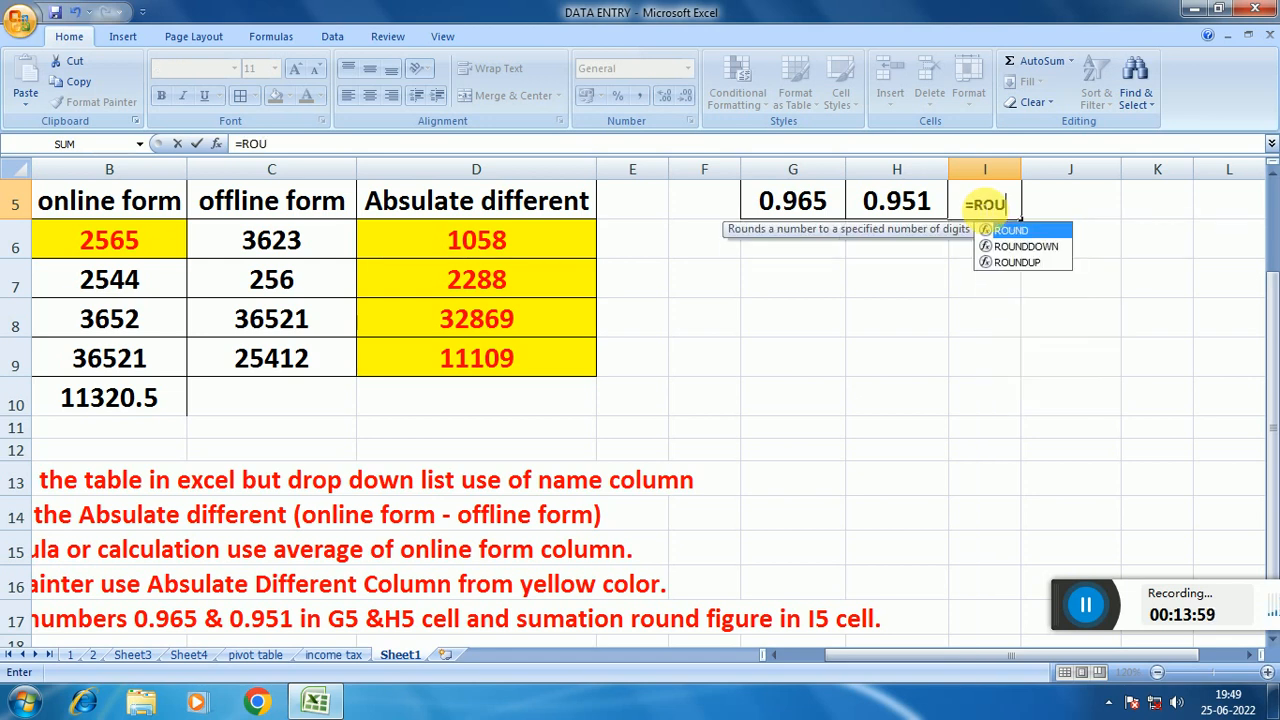
type("ND")
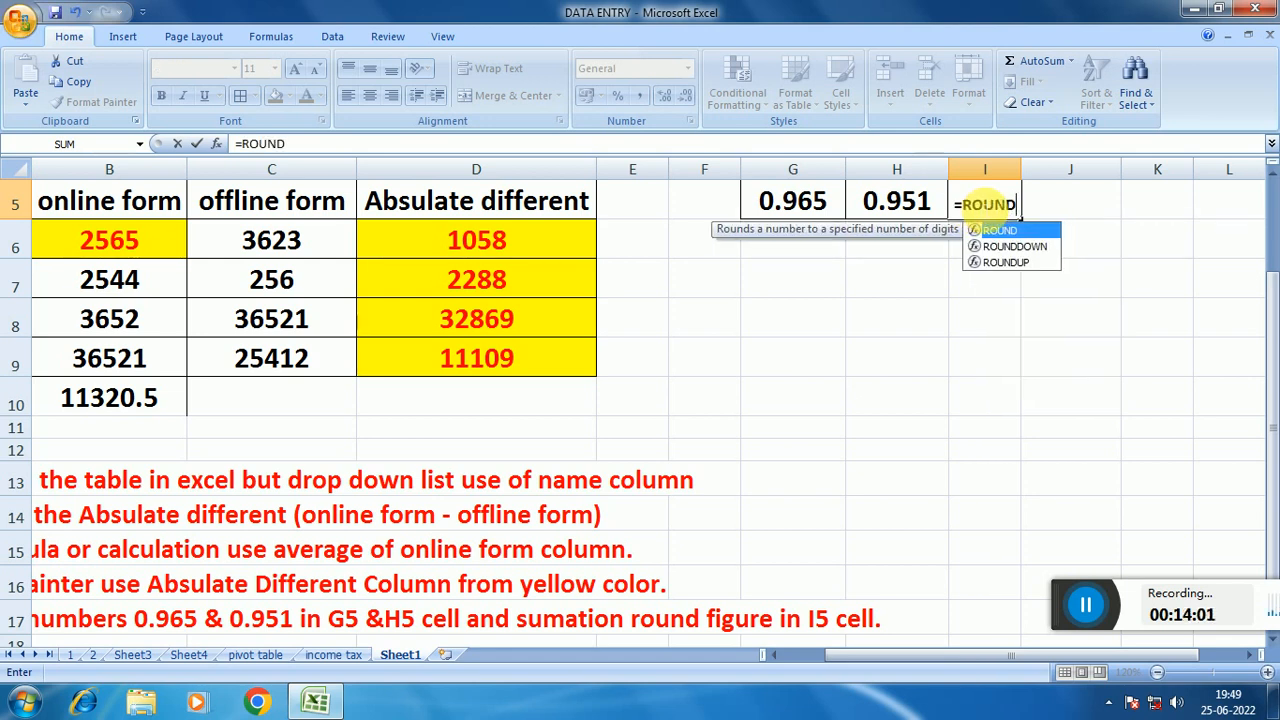
type("(")
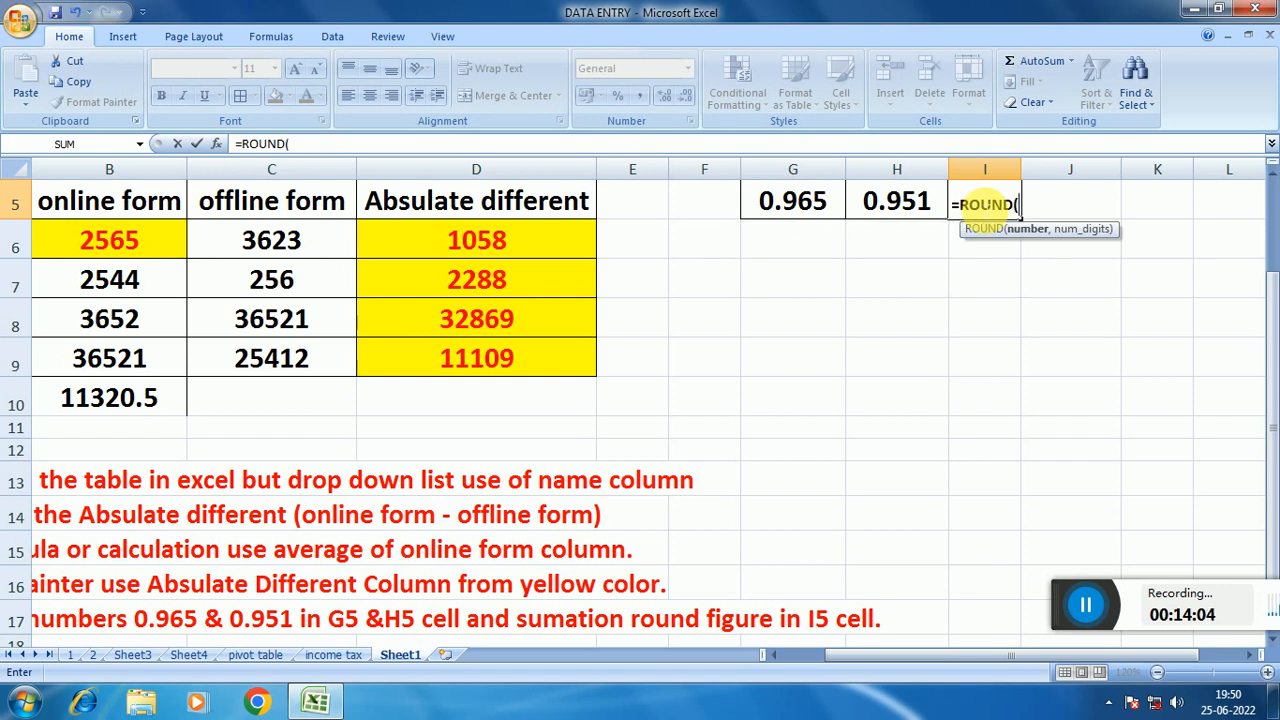
type("SUM")
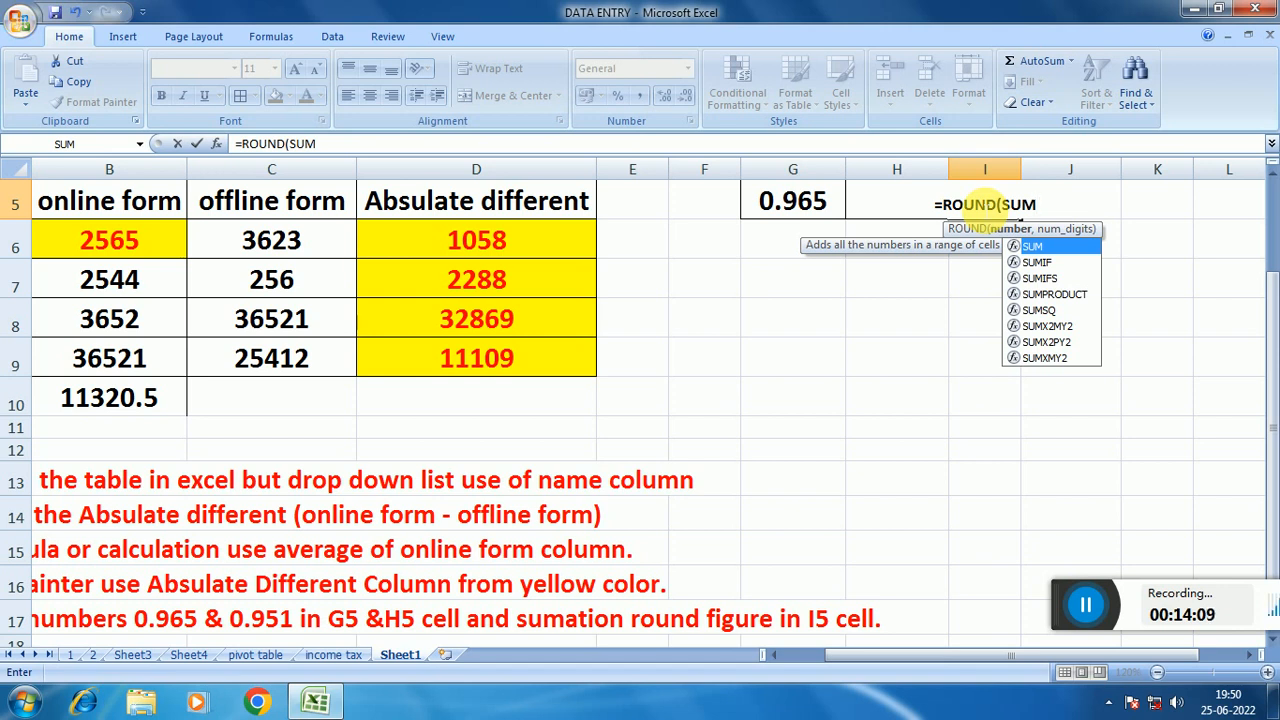
type("(")
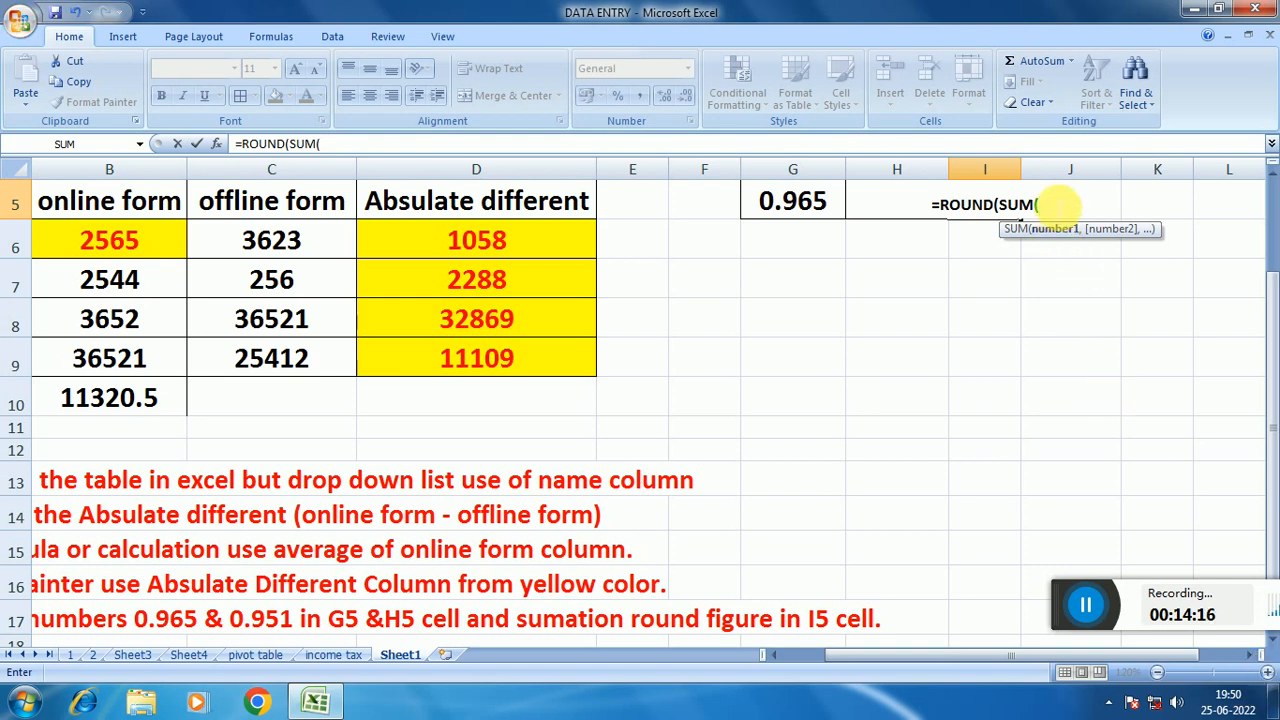
key("BackSpace")
key("BackSpace")
key("BackSpace")
key("BackSpace")
key("BackSpace")
key("BackSpace")
key("BackSpace")
key("BackSpace")
key("BackSpace")
key("BackSpace")
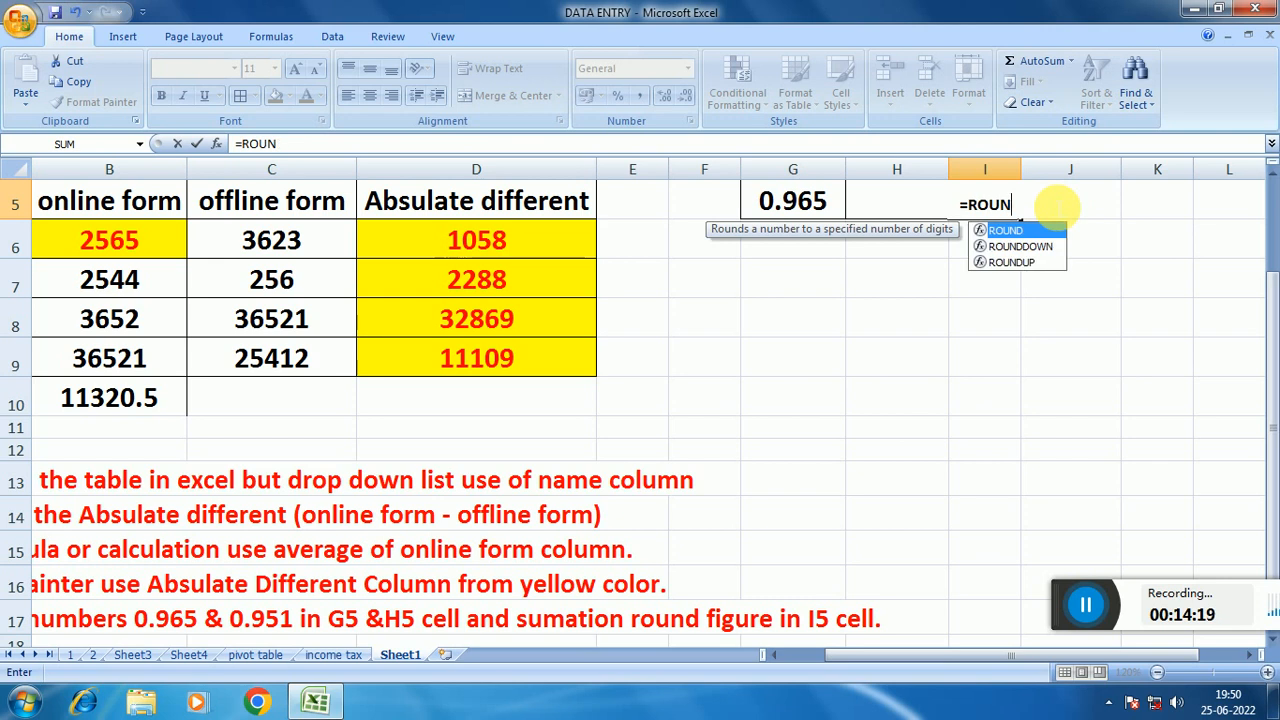
key("BackSpace")
left_click(1011, 264)
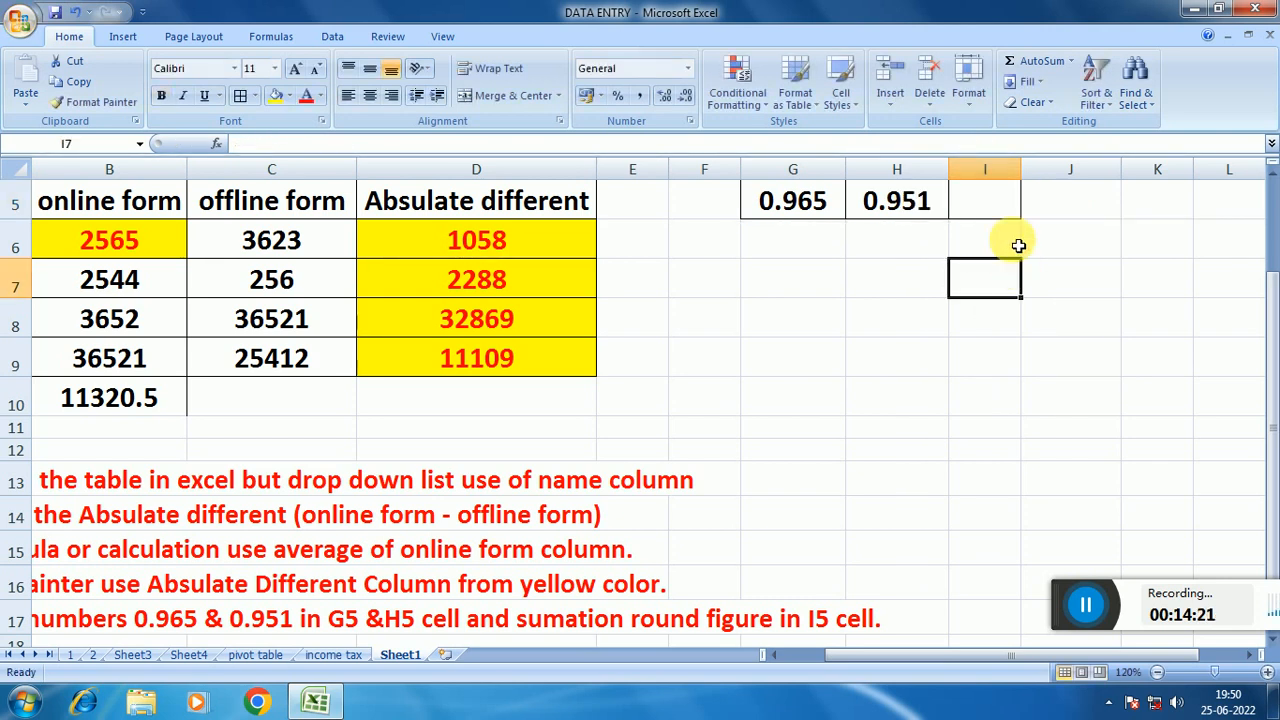
Step: Widen columns H and I so that I5 has room for a long formula
left_click(1001, 206)
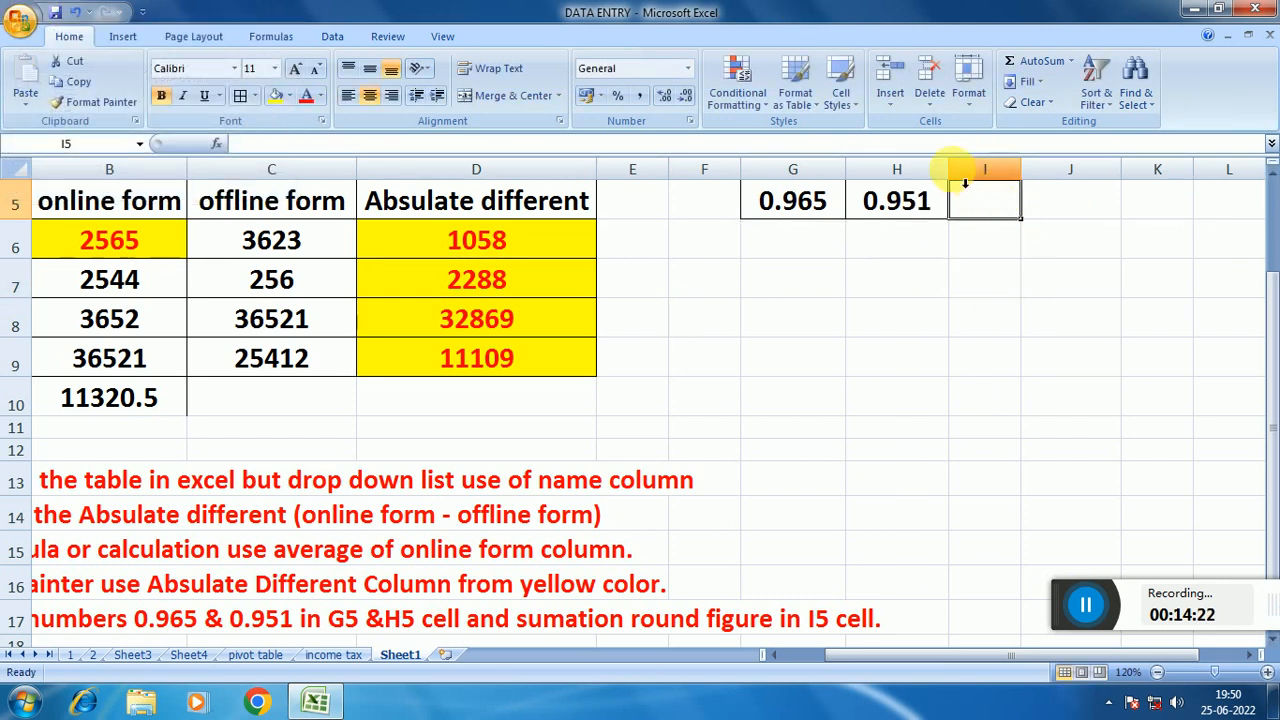
left_click_drag(954, 176, 998, 175)
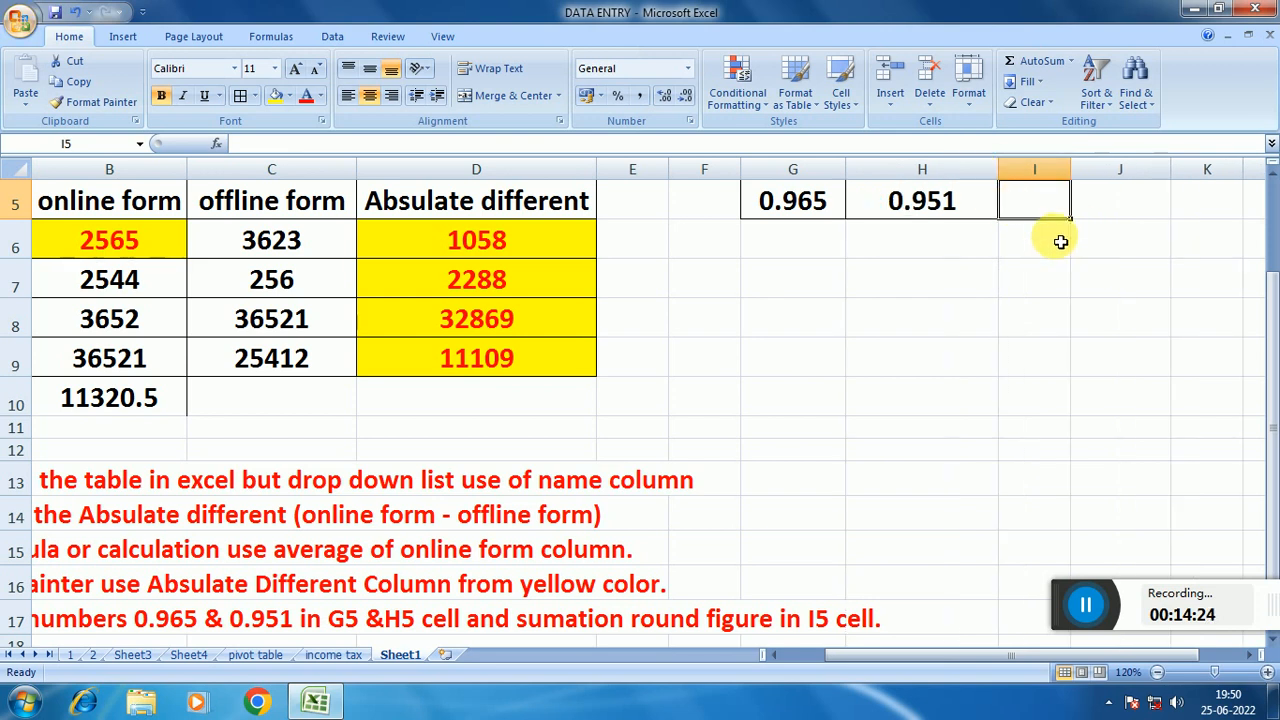
left_click(1268, 672)
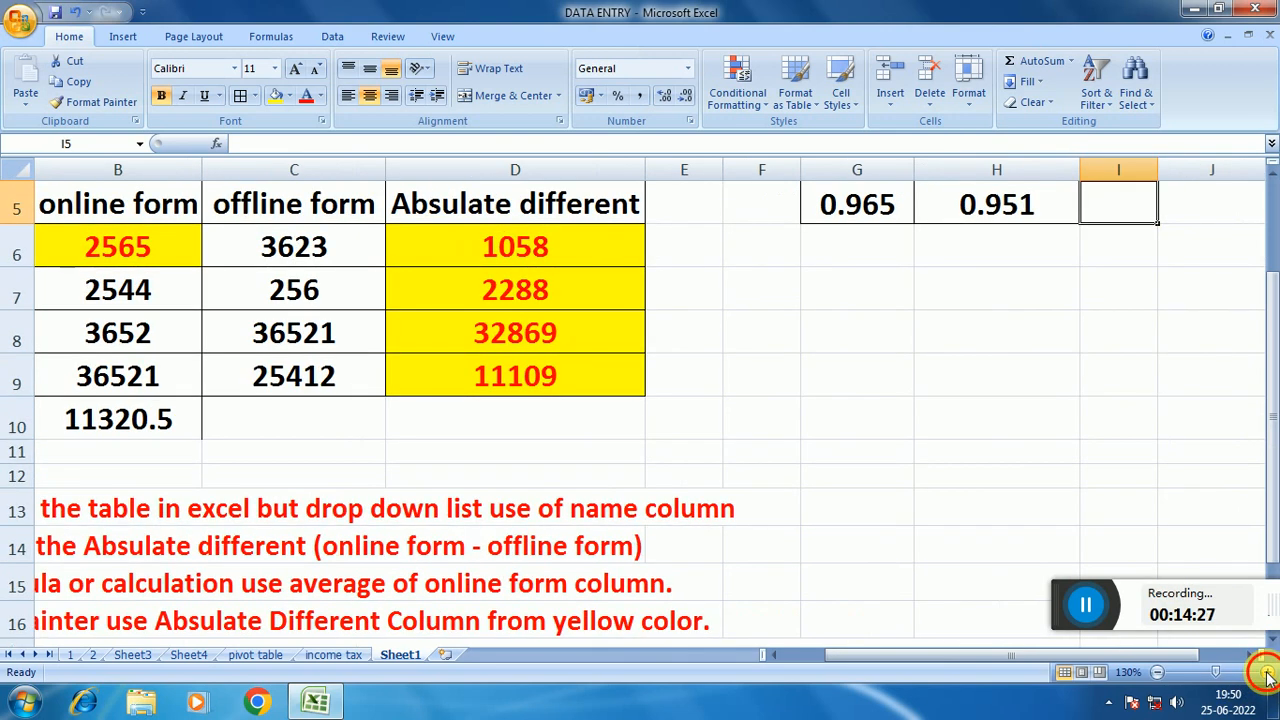
left_click(1268, 672)
left_click(1268, 672)
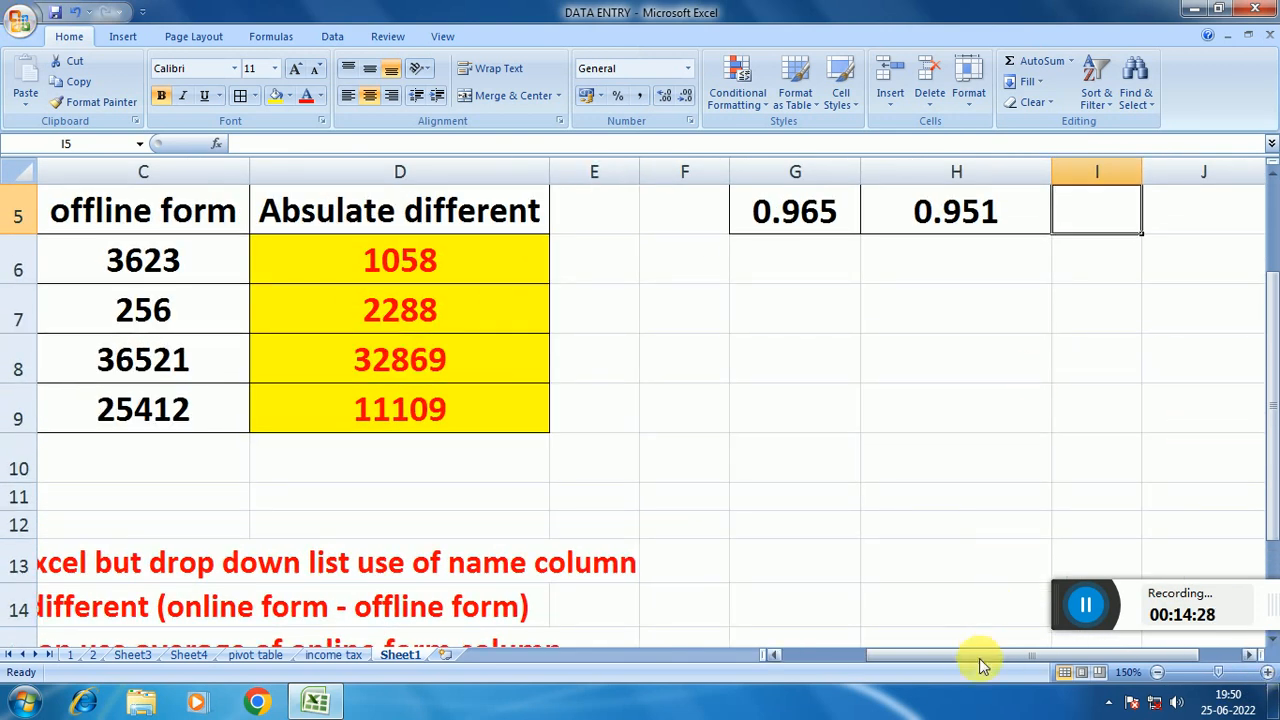
left_click_drag(979, 656, 1066, 663)
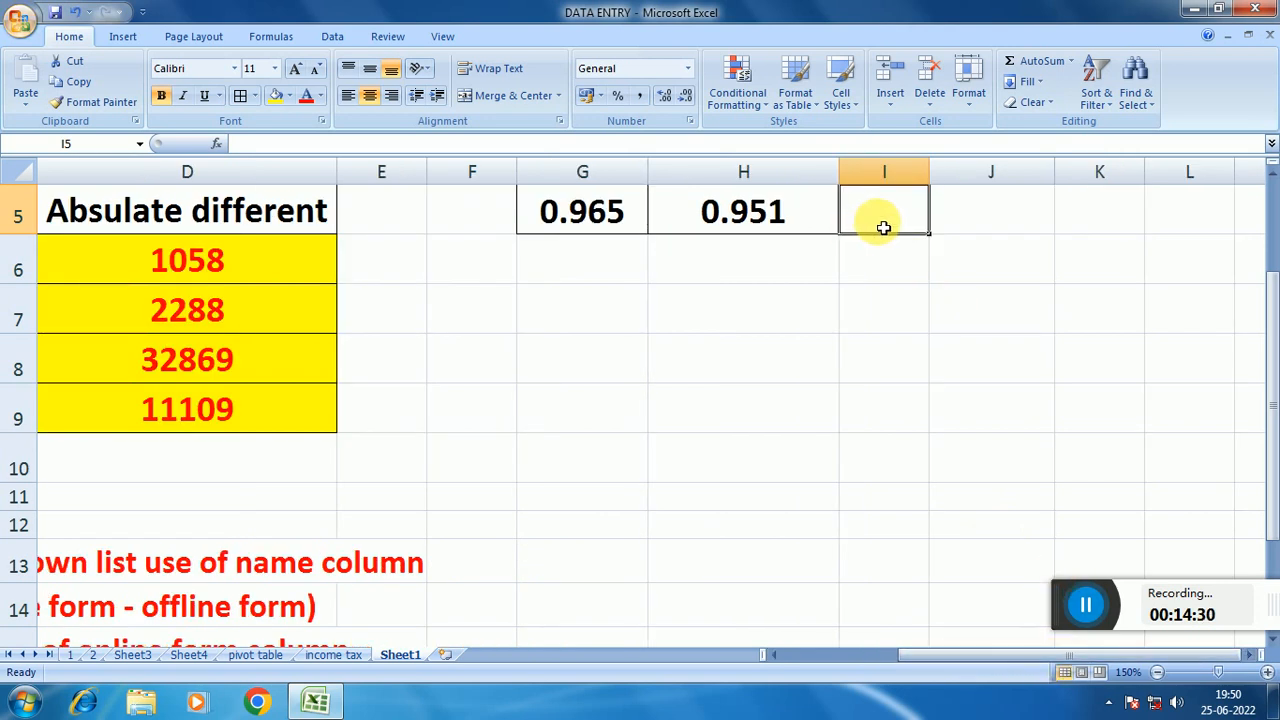
left_click_drag(930, 172, 1100, 189)
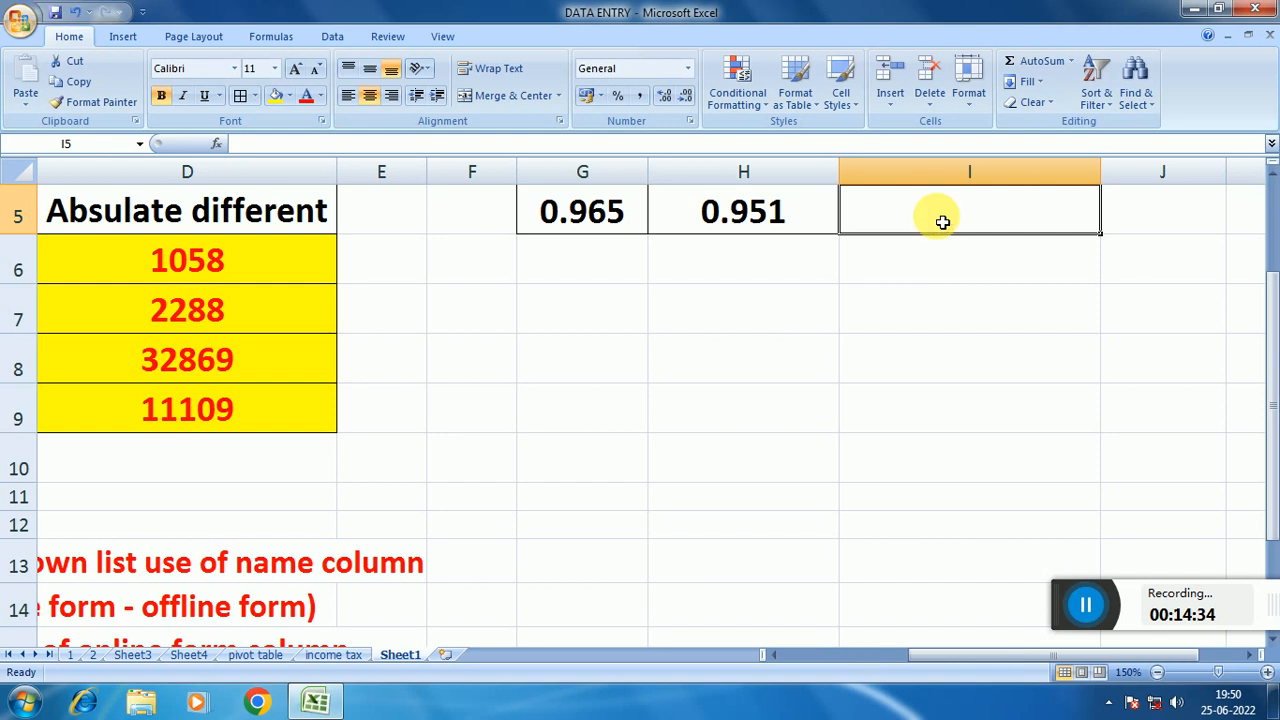
Step: Enter the formula =ROUND(SUM(G5:H5),0) in I5 to round the sum of the two numbers to a whole number
type("=")
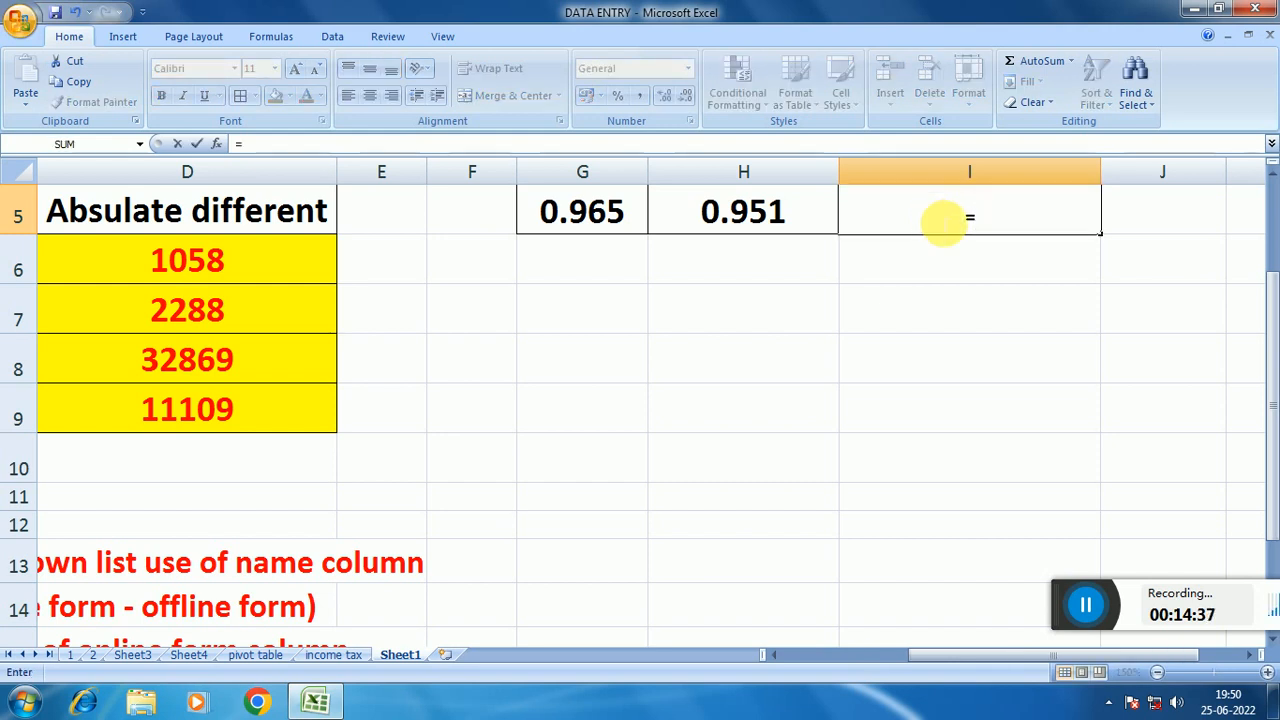
type("ROUND")
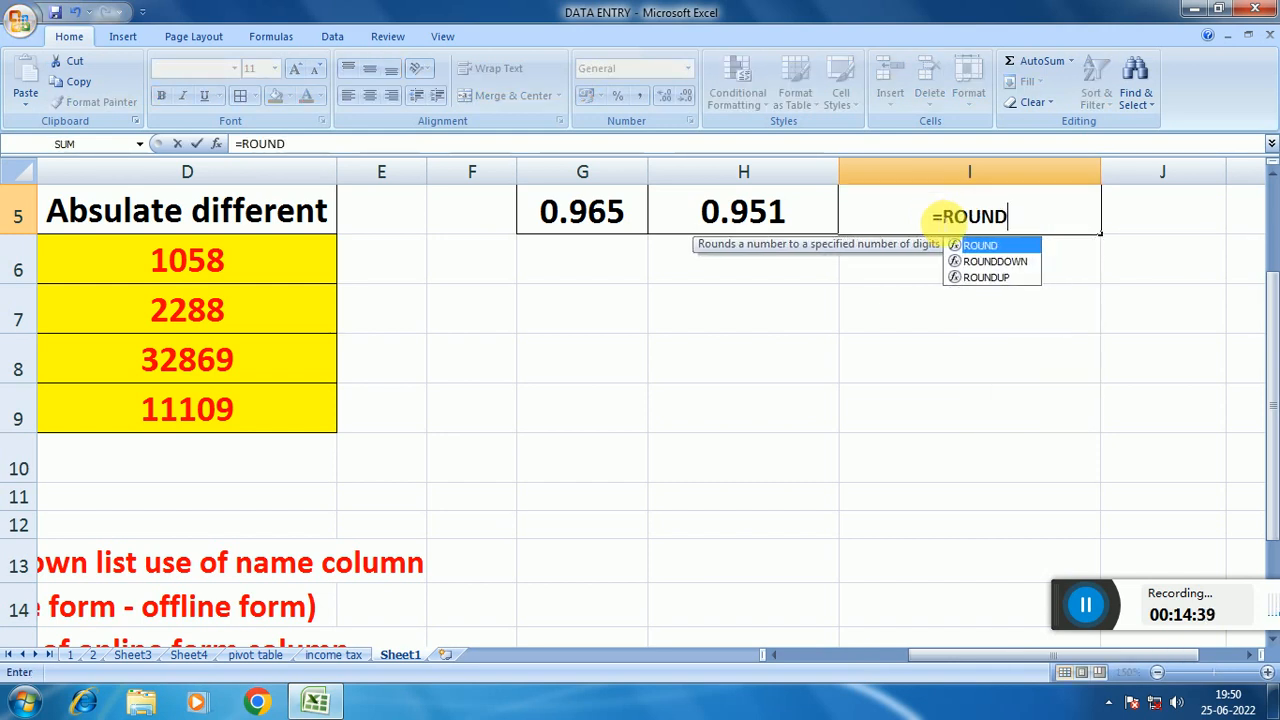
type("(")
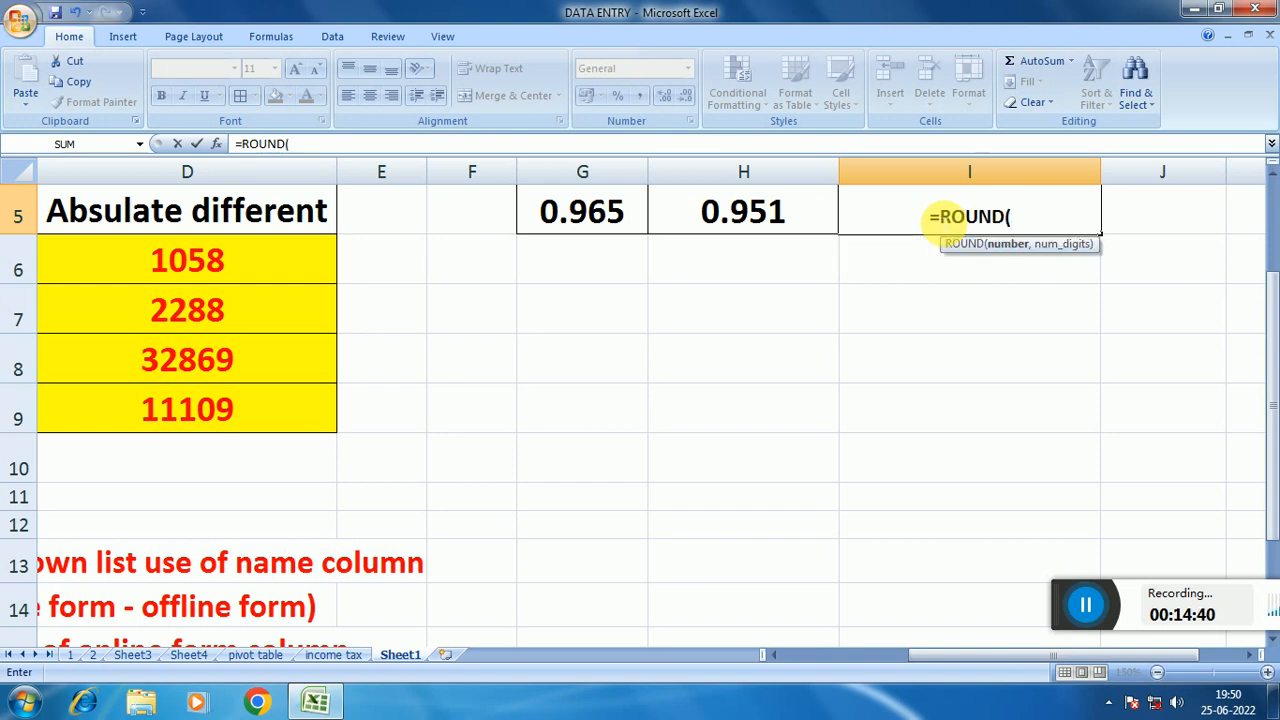
type("SUM")
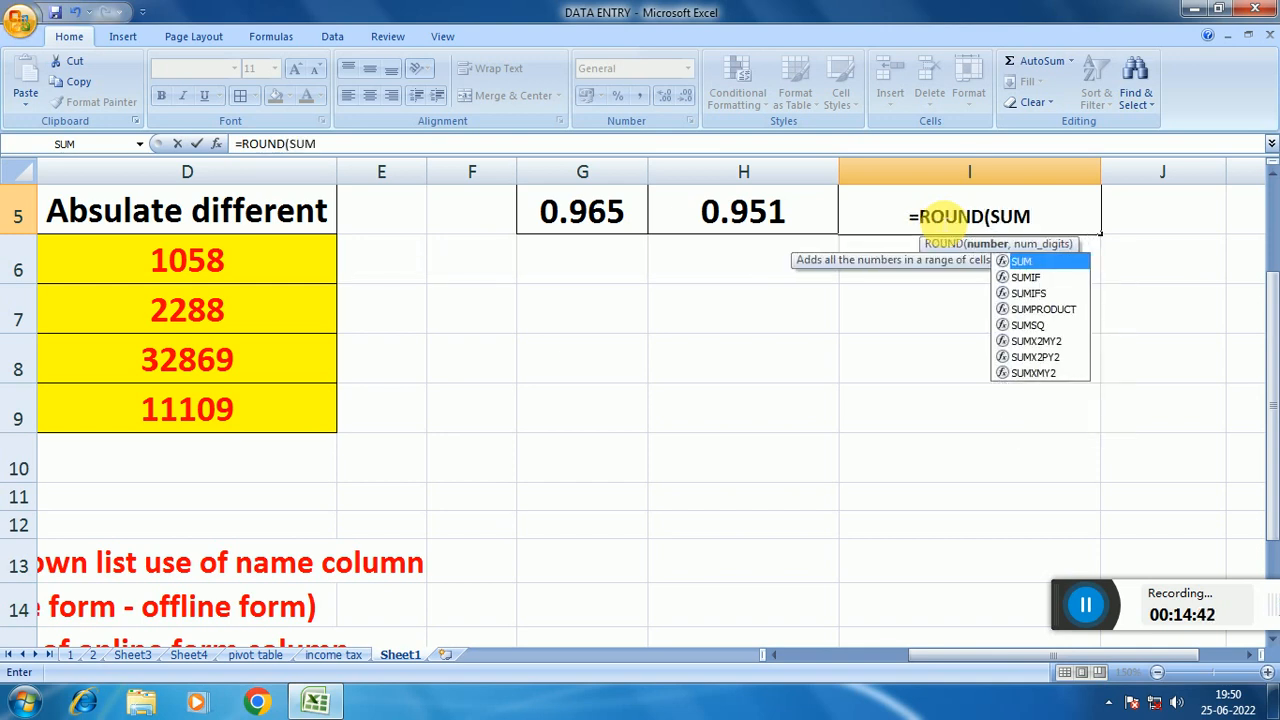
type("(")
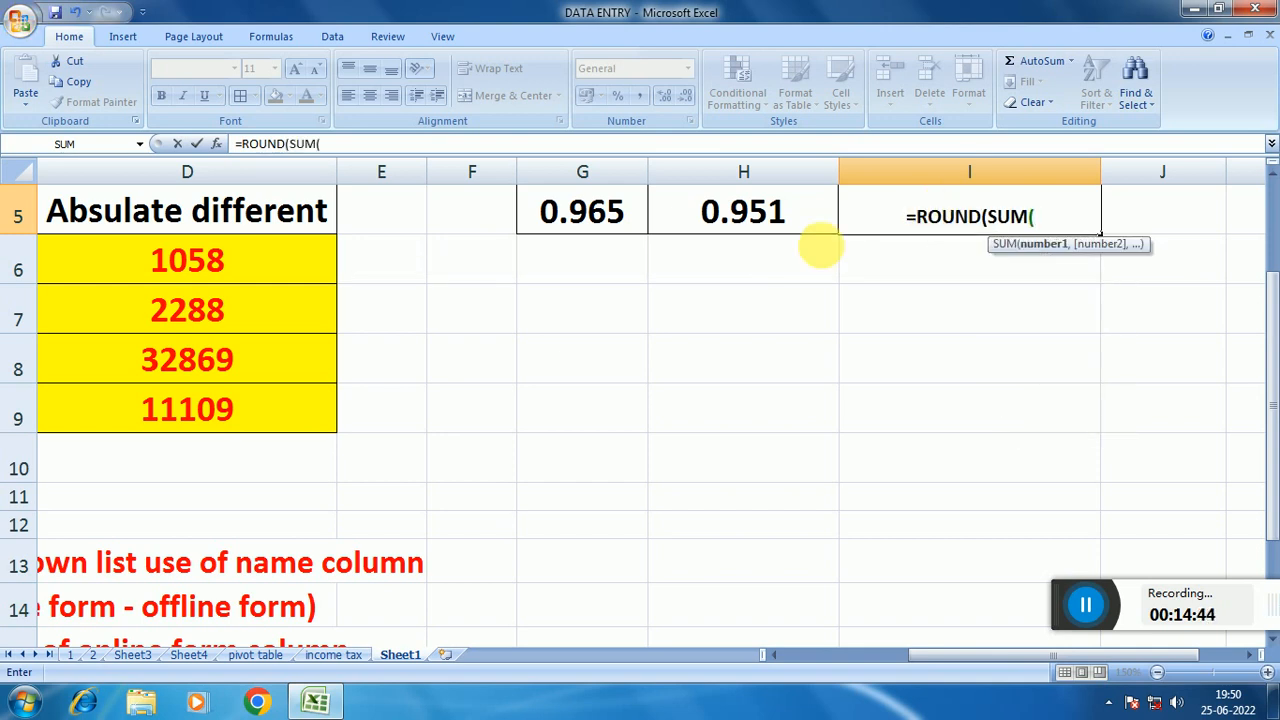
left_click_drag(596, 215, 700, 228)
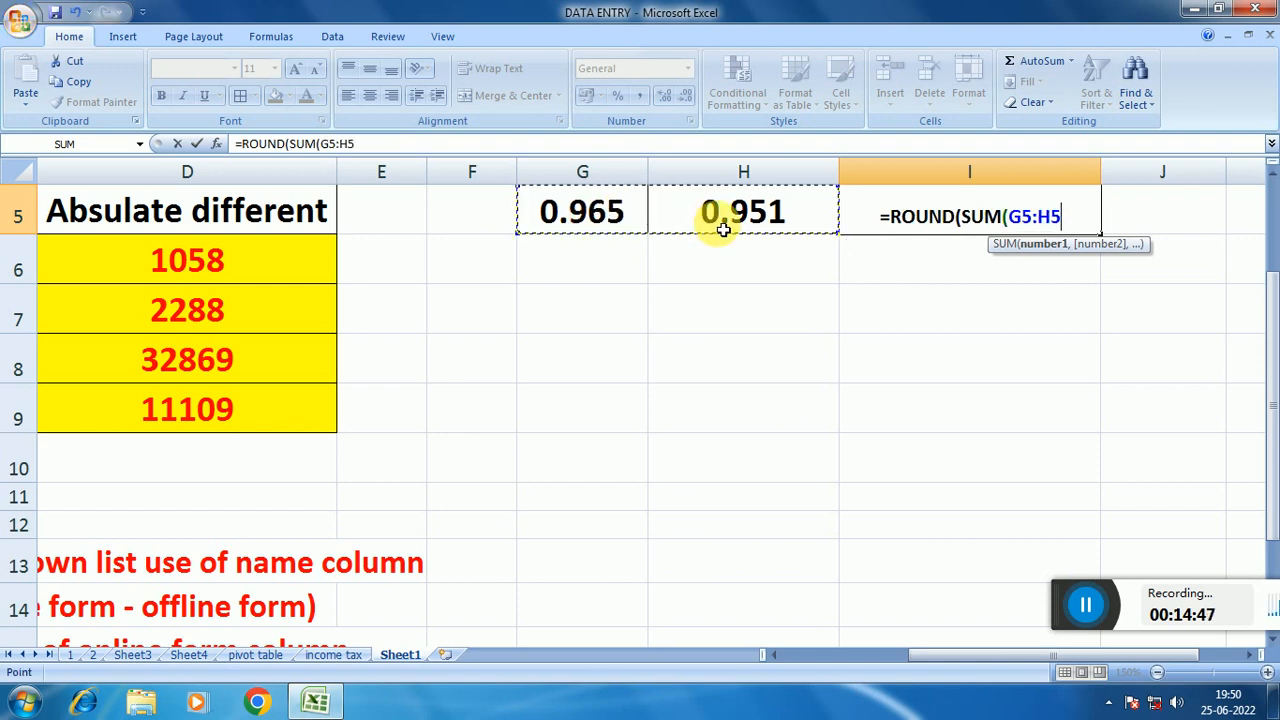
type(")")
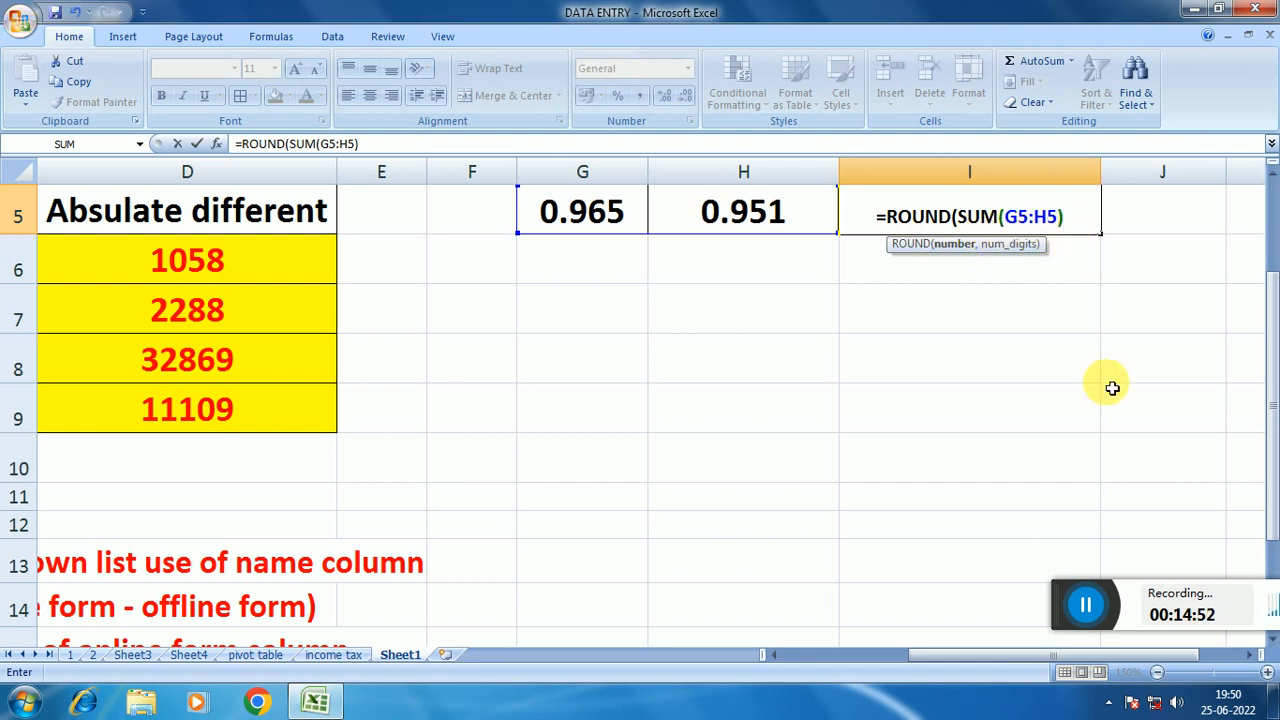
type(",0")
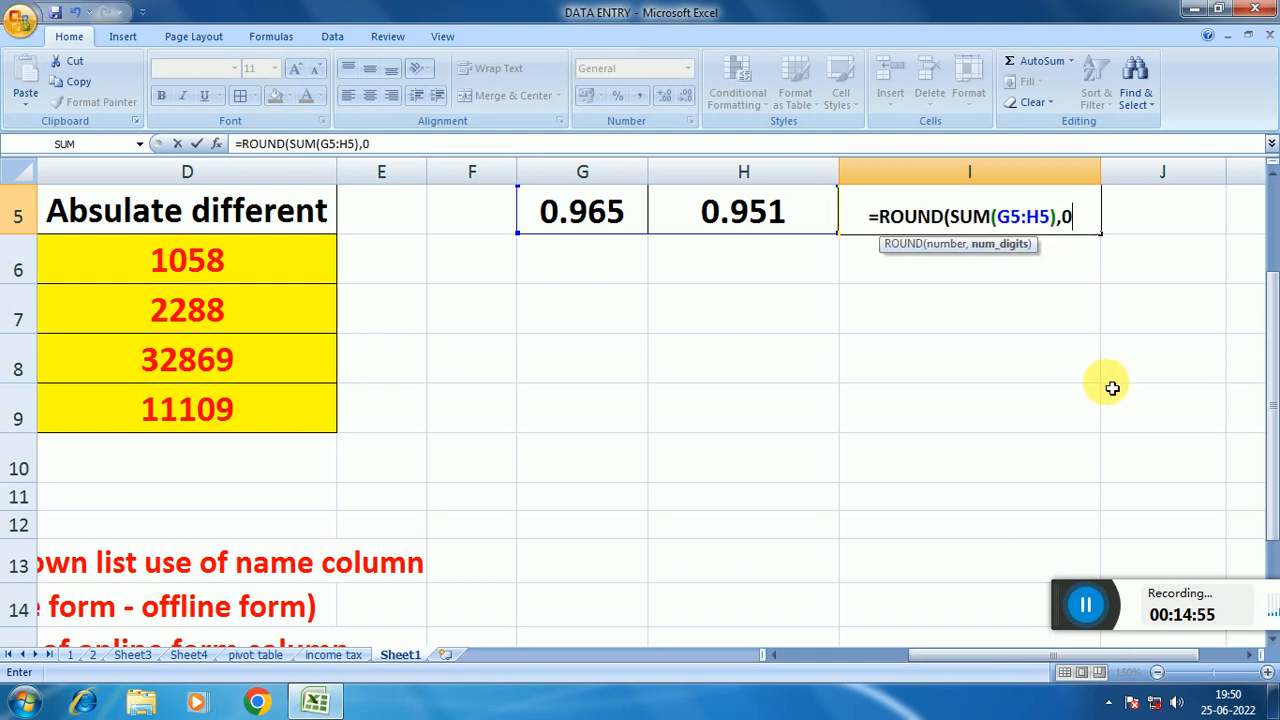
type(")")
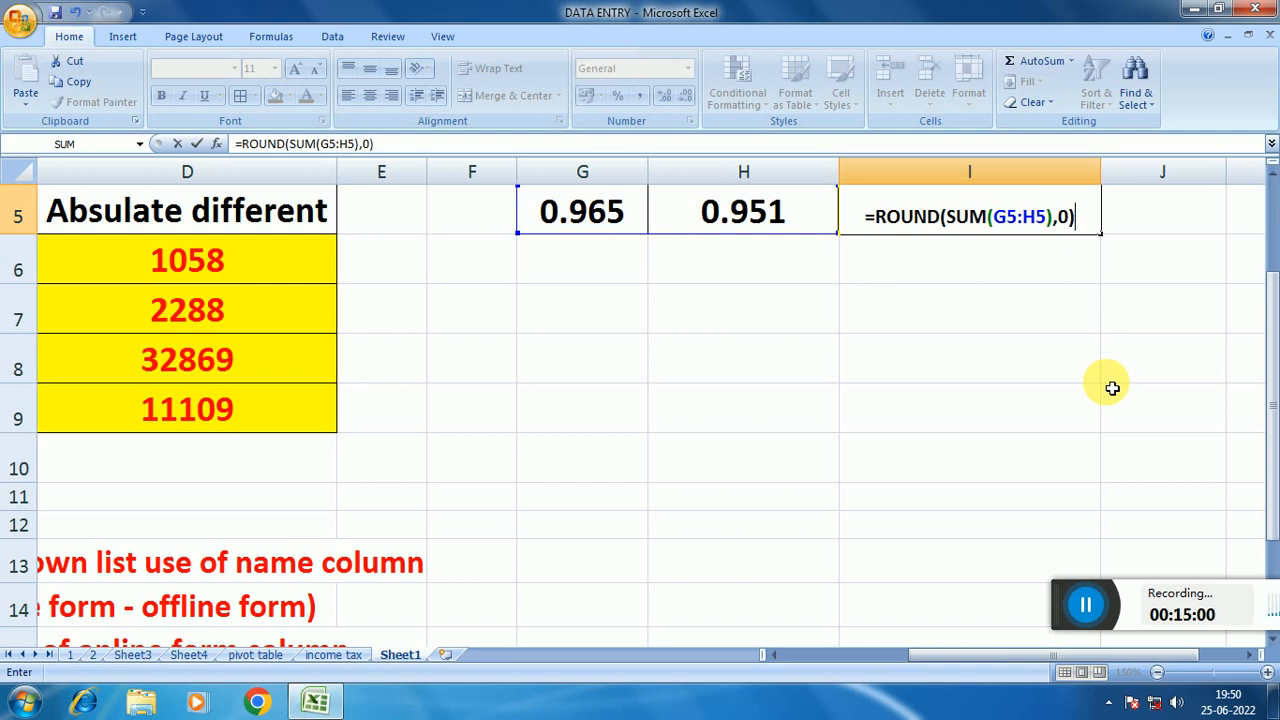
key("Return")
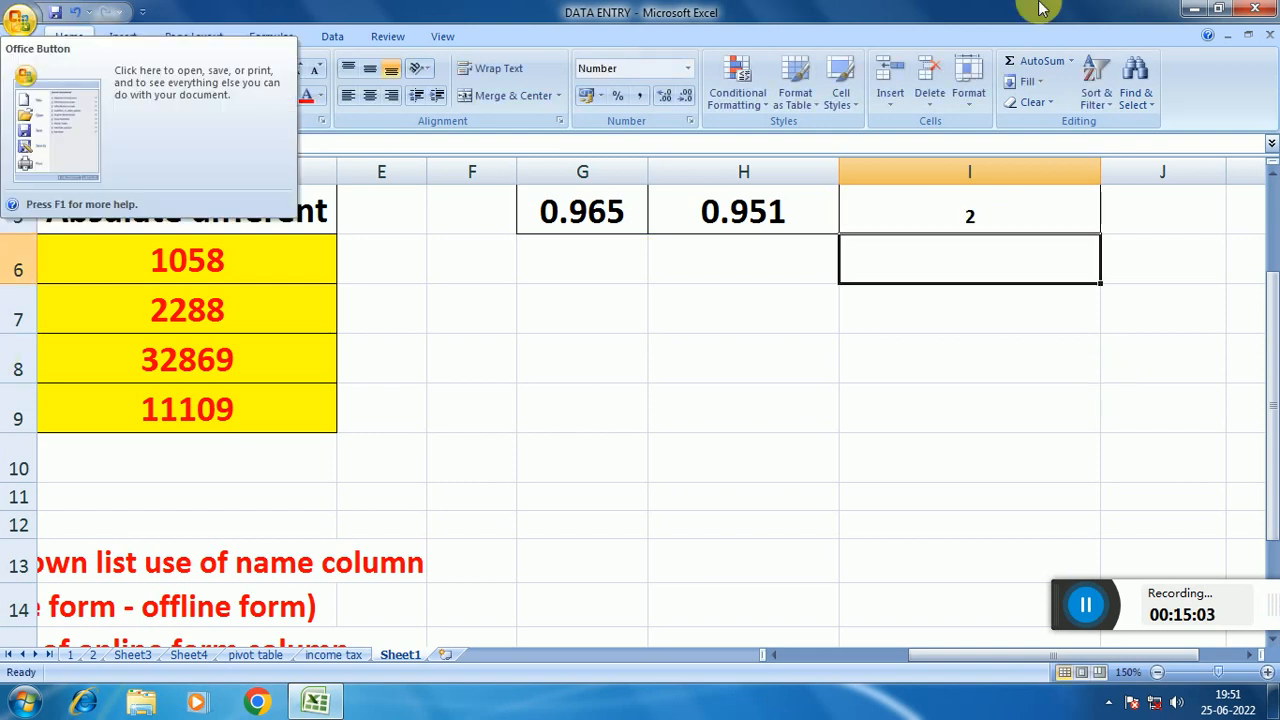
Step: Review the formula in I5, the completed table and the list of exercise instructions below it
left_click(937, 217)
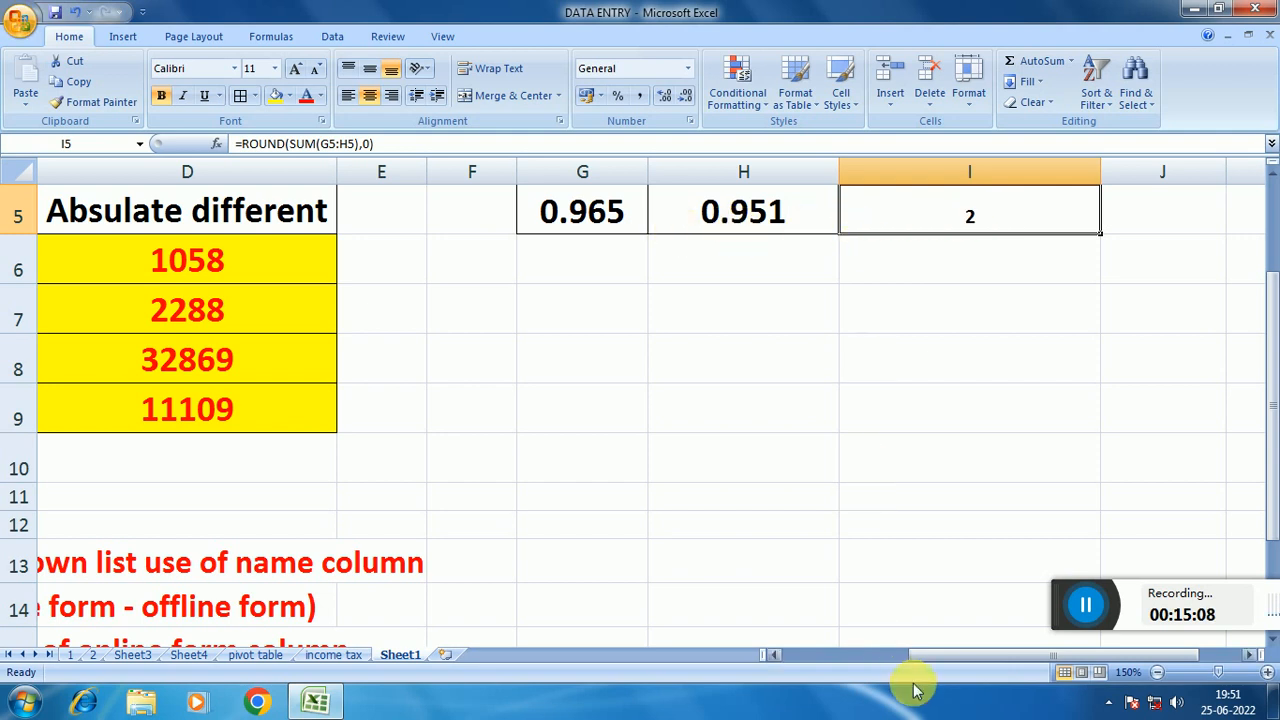
left_click(775, 653)
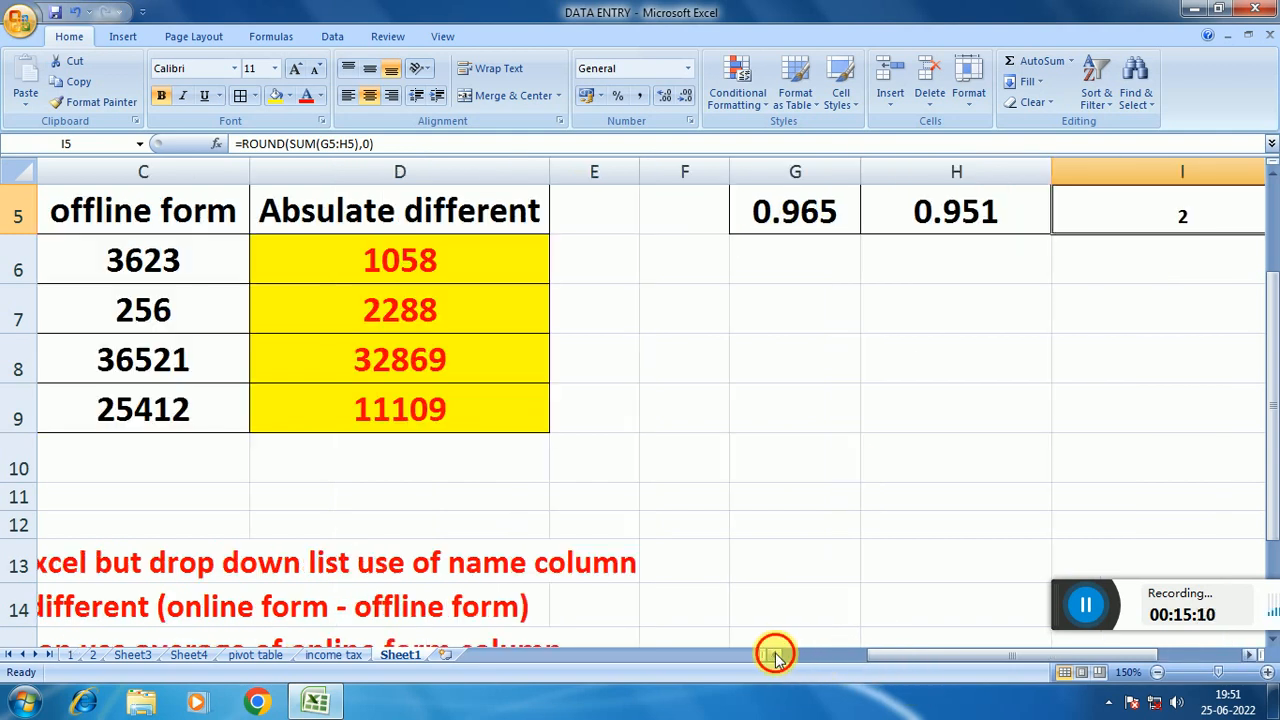
left_click(775, 653)
left_click_drag(927, 653, 988, 652)
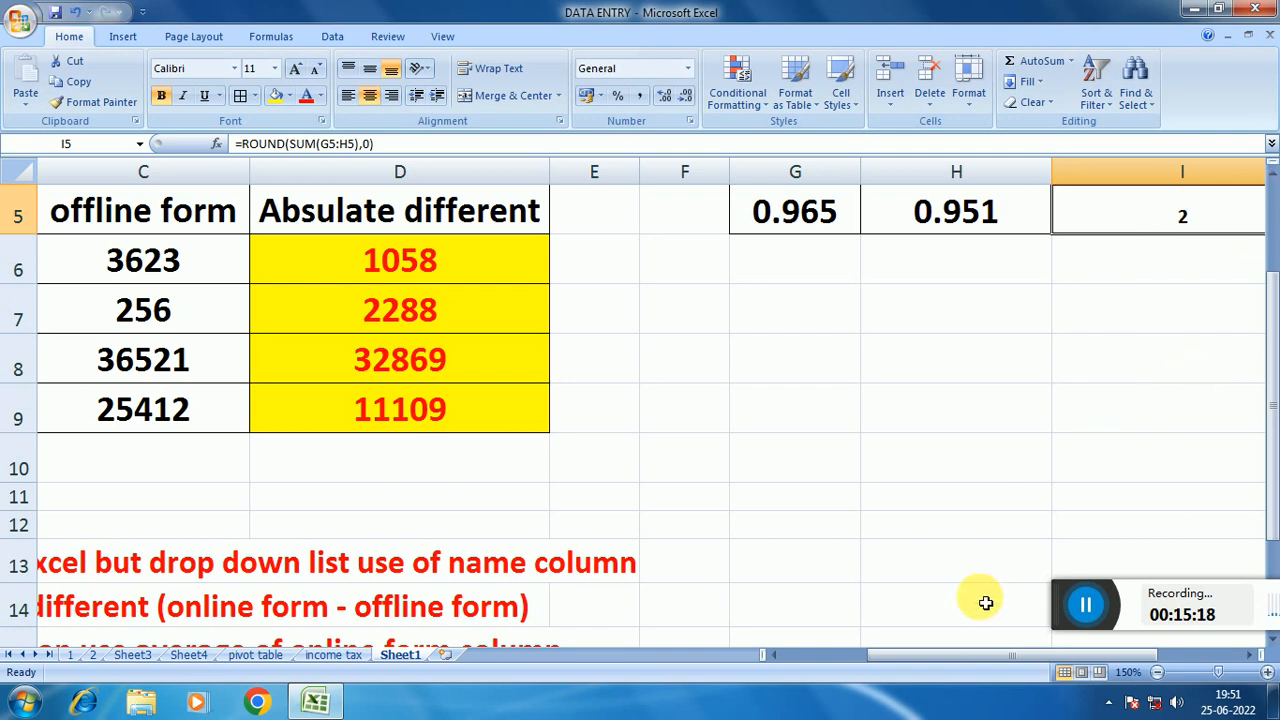
left_click_drag(963, 657, 876, 660)
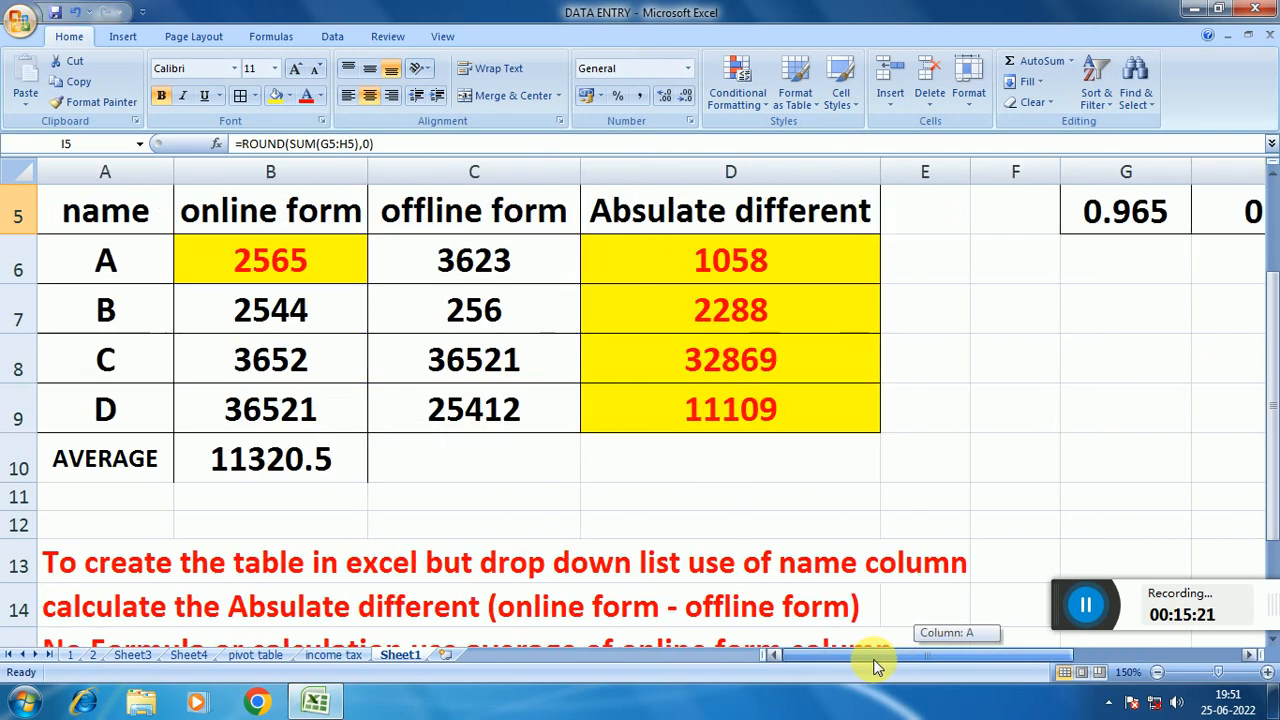
left_click(1158, 672)
left_click(1158, 672)
left_click(1157, 673)
left_click(1157, 673)
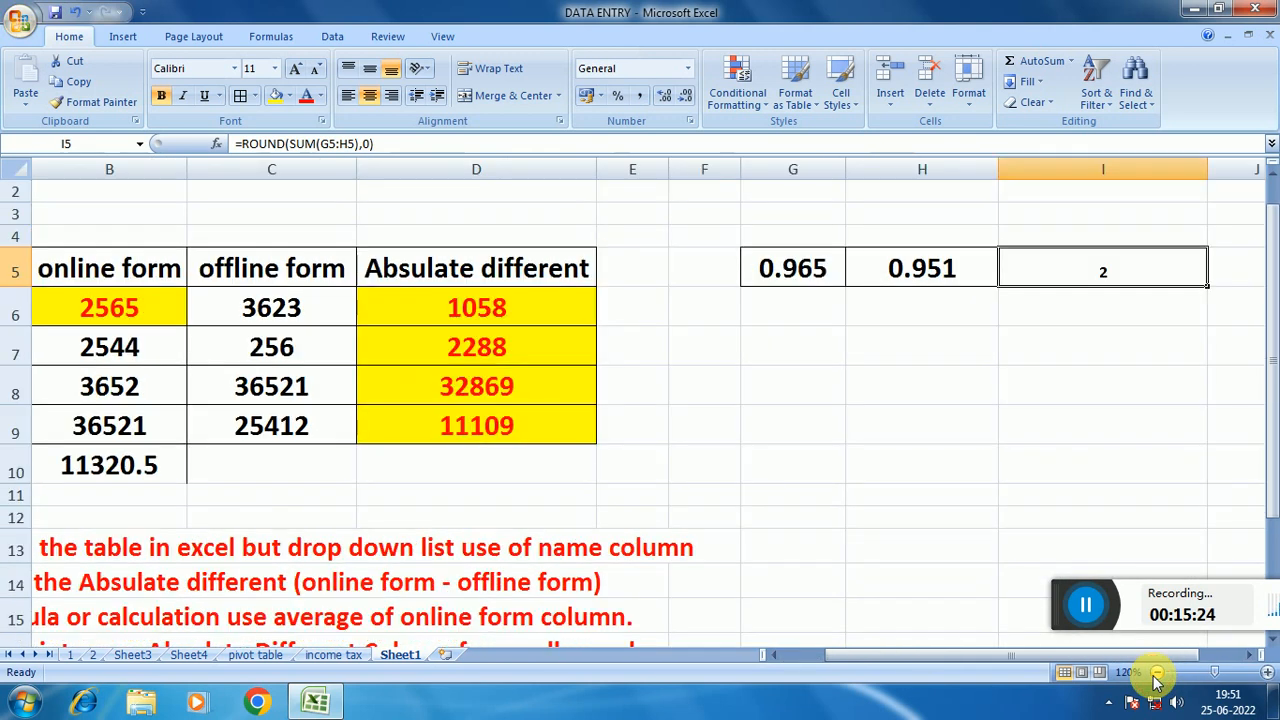
scroll(966, 557, "down", 1)
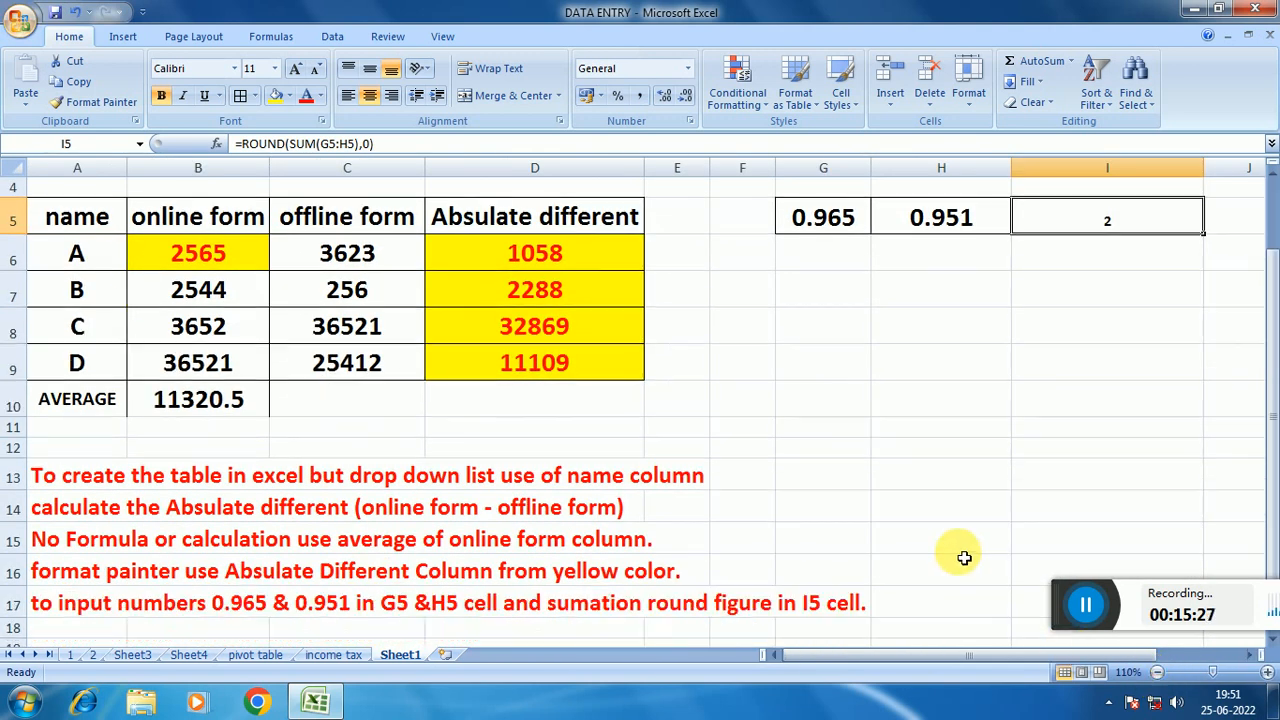